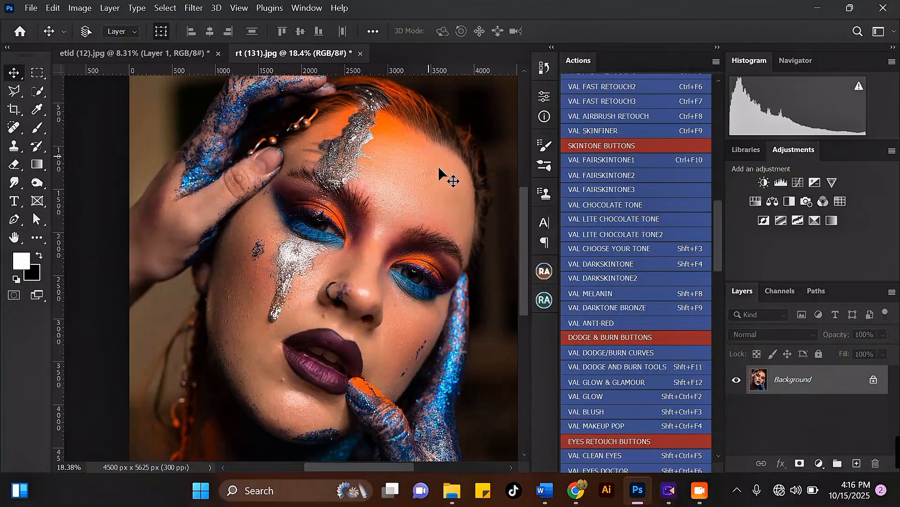
- Examine the portrait's skin, eye makeup, lips and painted hands at close range
{"action": "mouse_move", "coordinate": [524, 253]}
{"action": "left_mouse_down"}
{"action": "mouse_move", "coordinate": [516, 302]}
{"action": "mouse_move", "coordinate": [509, 240]}
{"action": "mouse_move", "coordinate": [511, 251]}
{"action": "left_mouse_up"}
{"action": "scroll", "coordinate": [255, 311], "scroll_direction": "up", "scroll_amount": 2}
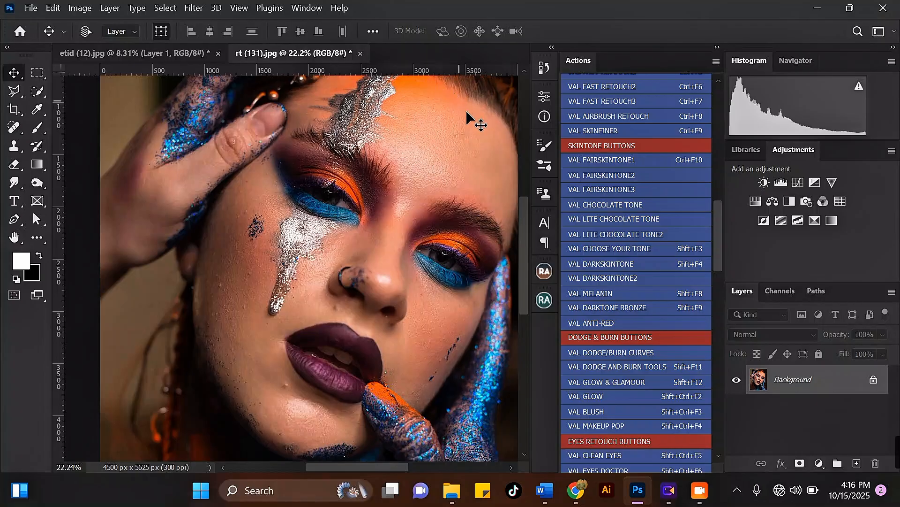
{"action": "scroll", "coordinate": [265, 390], "scroll_direction": "up", "scroll_amount": 1}
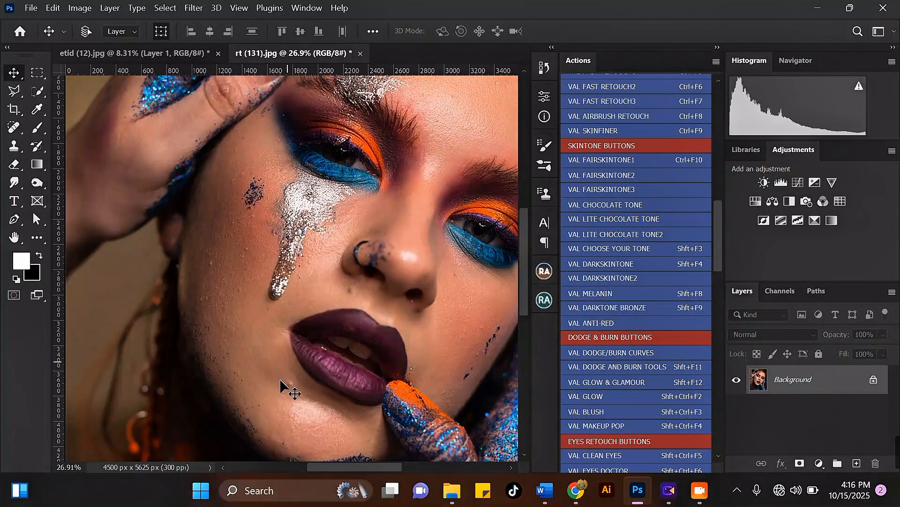
{"action": "scroll", "coordinate": [280, 385], "scroll_direction": "down", "scroll_amount": 2}
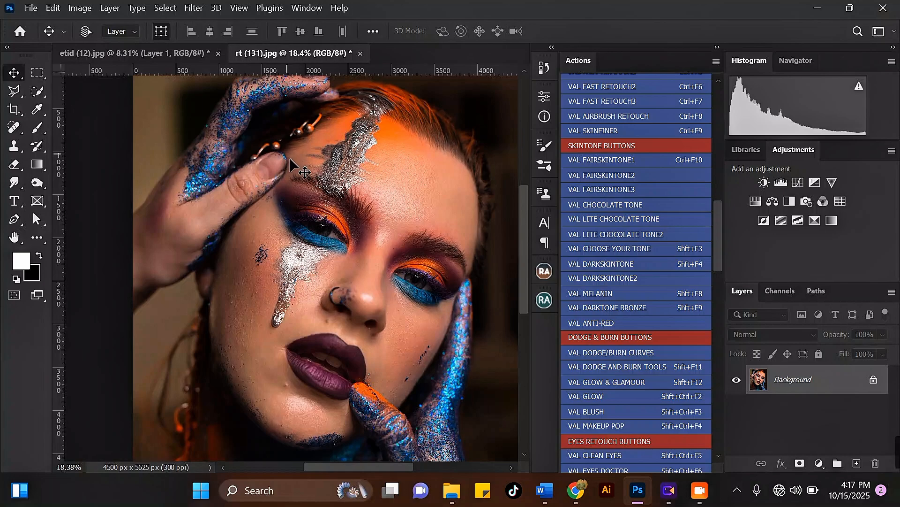
{"action": "scroll", "coordinate": [287, 307], "scroll_direction": "up", "scroll_amount": 2}
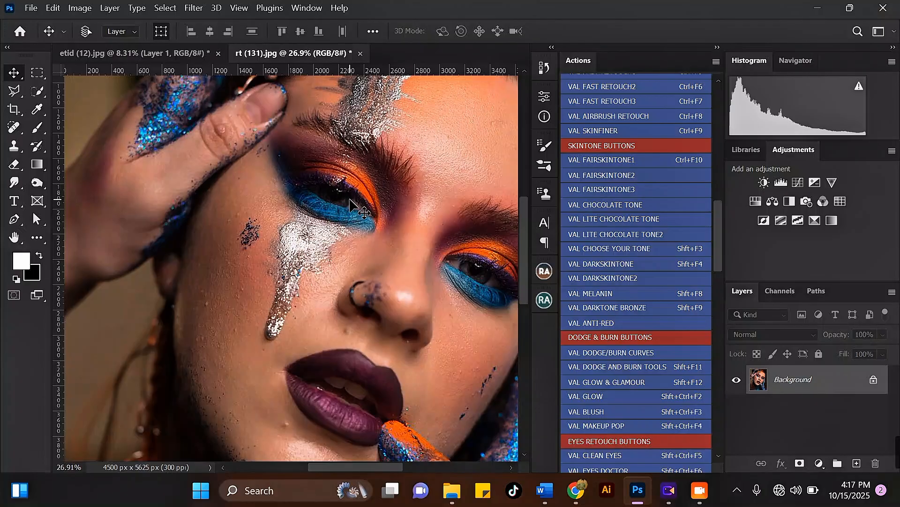
{"action": "scroll", "coordinate": [350, 205], "scroll_direction": "down", "scroll_amount": 1}
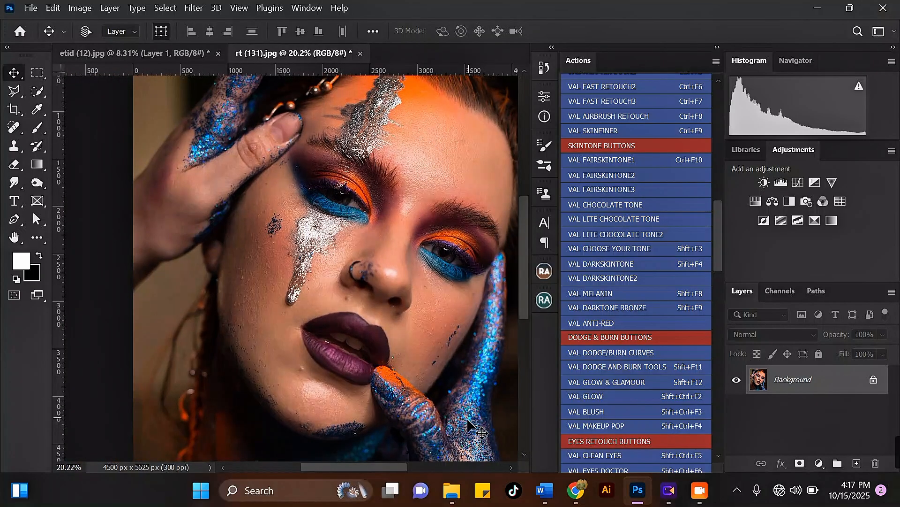
{"action": "left_click_drag", "start_coordinate": [374, 466], "coordinate": [380, 466]}
{"action": "mouse_move", "coordinate": [525, 274]}
{"action": "left_mouse_down"}
{"action": "mouse_move", "coordinate": [522, 319]}
{"action": "mouse_move", "coordinate": [517, 269]}
{"action": "left_mouse_up"}
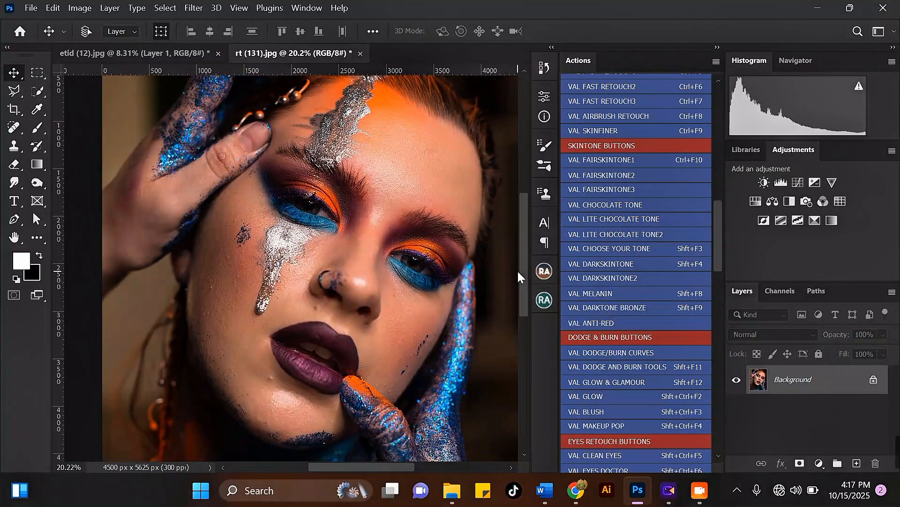
{"action": "scroll", "coordinate": [340, 167], "scroll_direction": "up", "scroll_amount": 1}
{"action": "scroll", "coordinate": [340, 166], "scroll_direction": "up", "scroll_amount": 1}
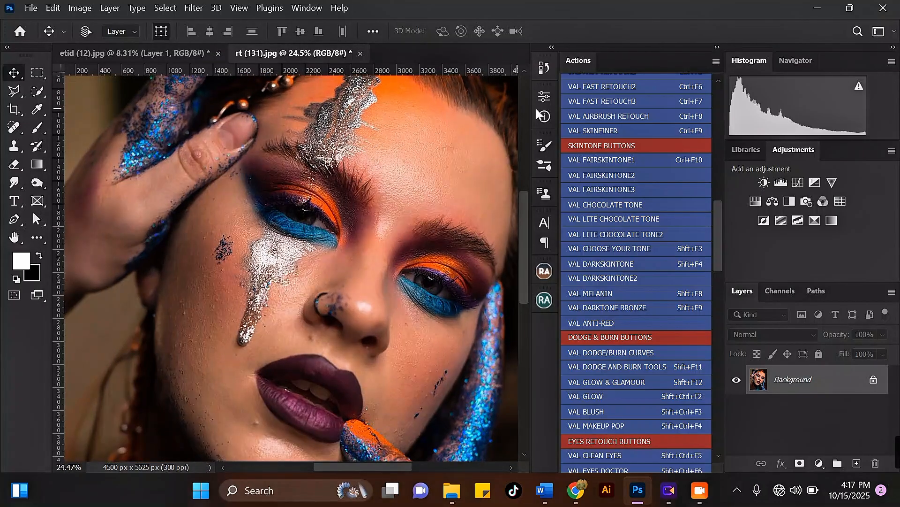
- Run the VAL MEDIAN FREQUENCY SP action on the portrait and continue past its welcome message
{"action": "mouse_move", "coordinate": [714, 190]}
{"action": "left_mouse_down"}
{"action": "mouse_move", "coordinate": [711, 418]}
{"action": "mouse_move", "coordinate": [718, 148]}
{"action": "mouse_move", "coordinate": [713, 208]}
{"action": "mouse_move", "coordinate": [716, 184]}
{"action": "left_mouse_up"}
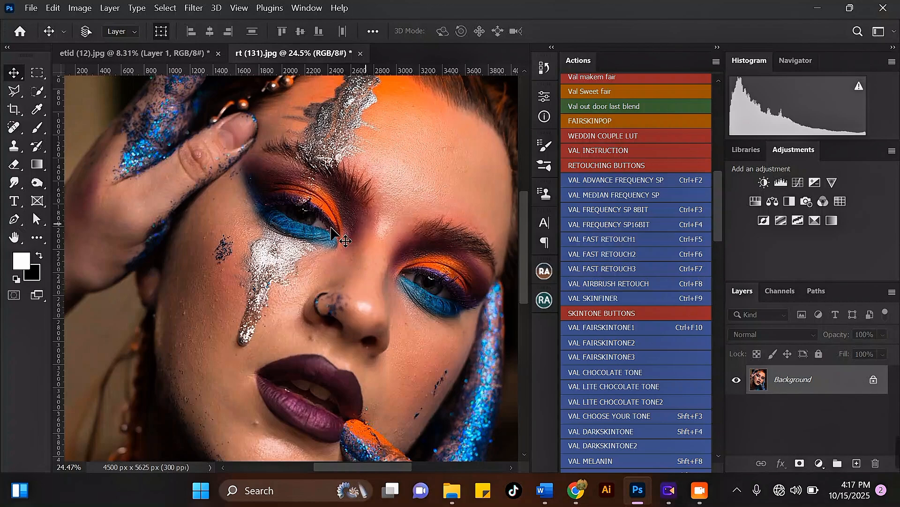
{"action": "scroll", "coordinate": [409, 136], "scroll_direction": "up", "scroll_amount": 1}
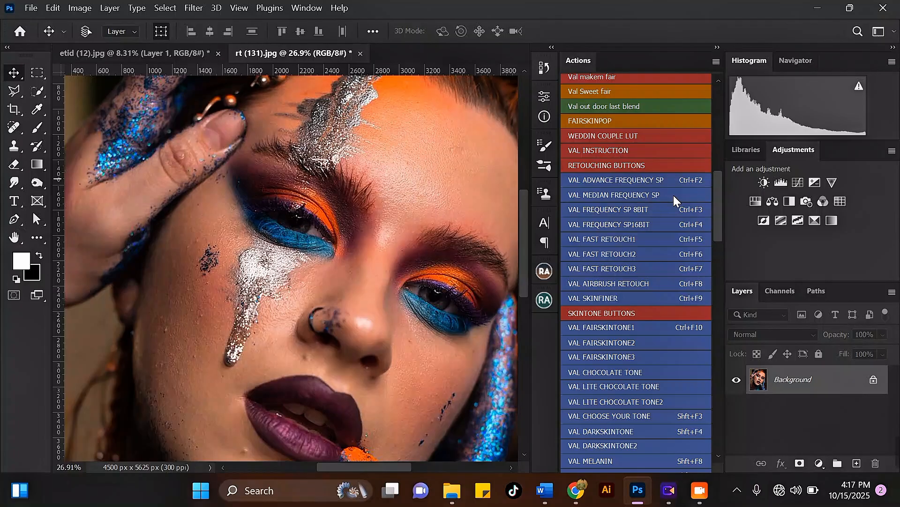
{"action": "left_click", "coordinate": [615, 197]}
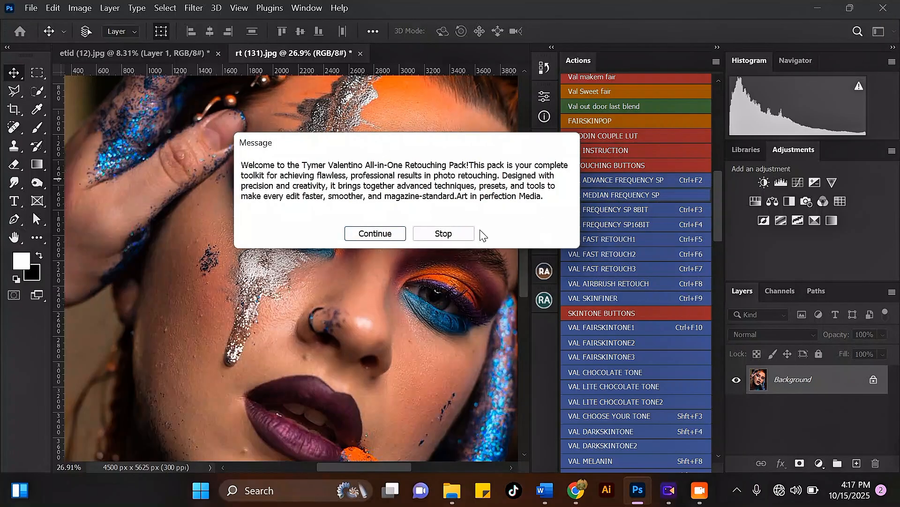
{"action": "left_click", "coordinate": [393, 235]}
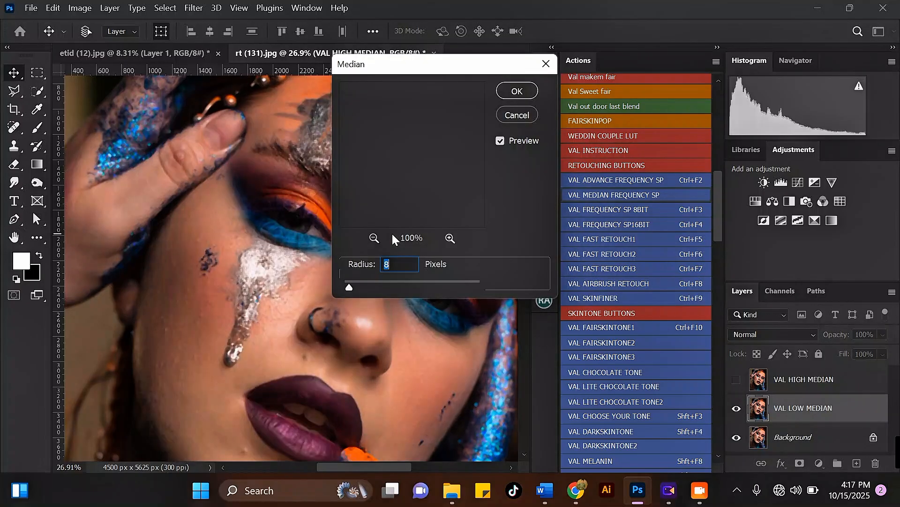
- Apply the Median filter to the VAL LOW MEDIAN layer with an 11-pixel radius, checking the cheek and eyes in the preview at 17%
{"action": "left_click_drag", "start_coordinate": [446, 70], "coordinate": [635, 78]}
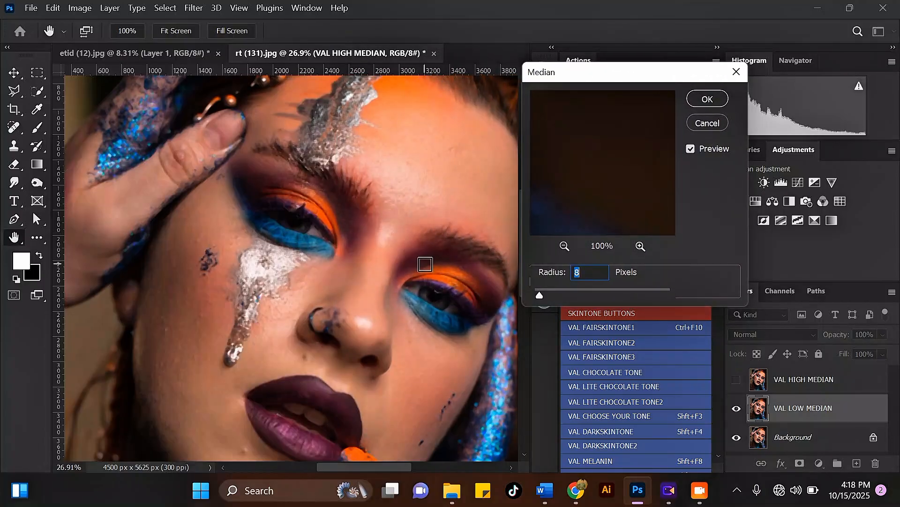
{"action": "left_click_drag", "start_coordinate": [543, 296], "coordinate": [543, 294]}
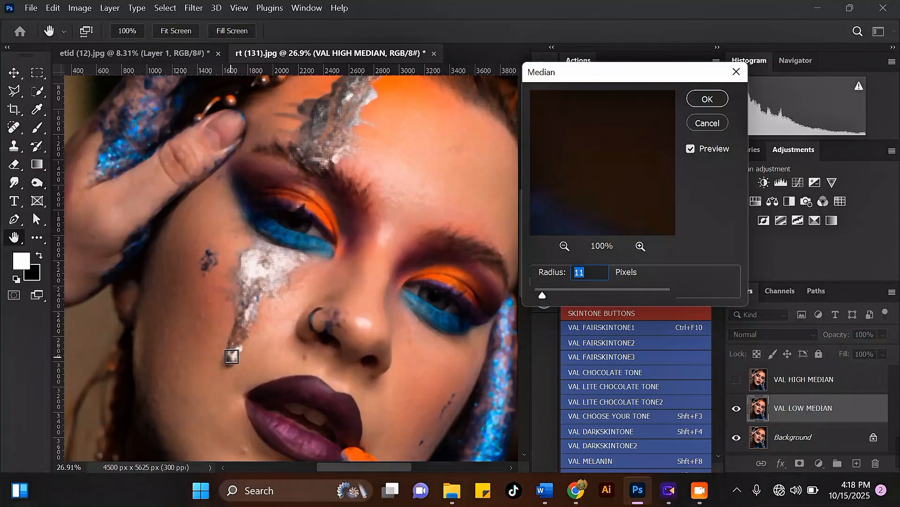
{"action": "left_click", "coordinate": [564, 246]}
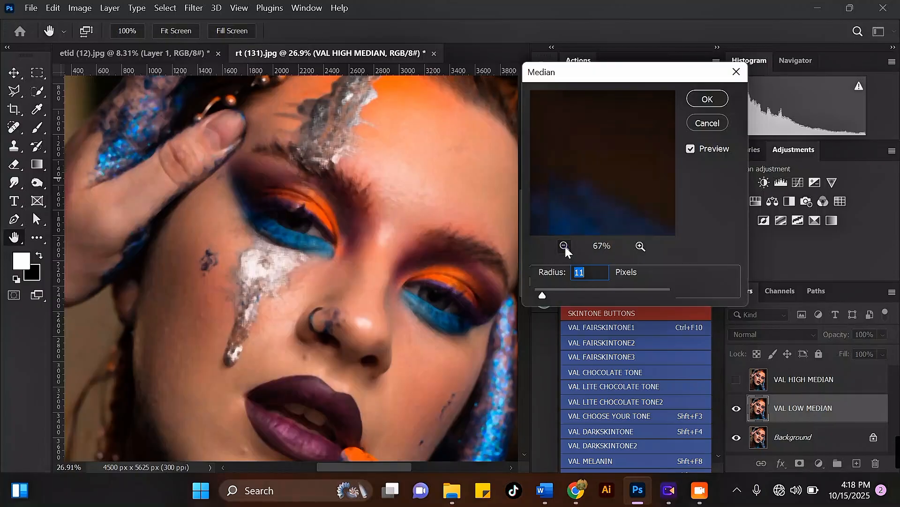
{"action": "left_click", "coordinate": [565, 247]}
{"action": "left_click", "coordinate": [565, 246]}
{"action": "left_click", "coordinate": [565, 245]}
{"action": "left_click", "coordinate": [565, 245]}
{"action": "left_click_drag", "start_coordinate": [590, 125], "coordinate": [629, 291]}
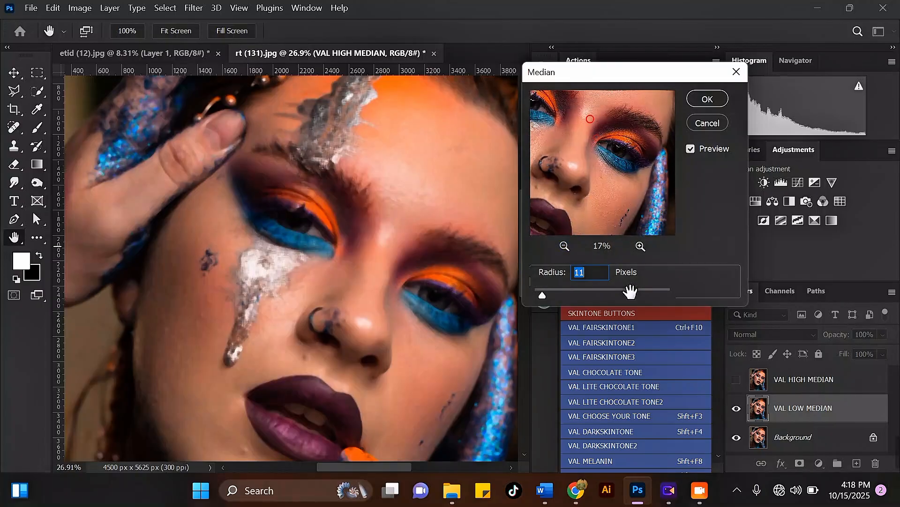
{"action": "left_click_drag", "start_coordinate": [610, 195], "coordinate": [632, 128]}
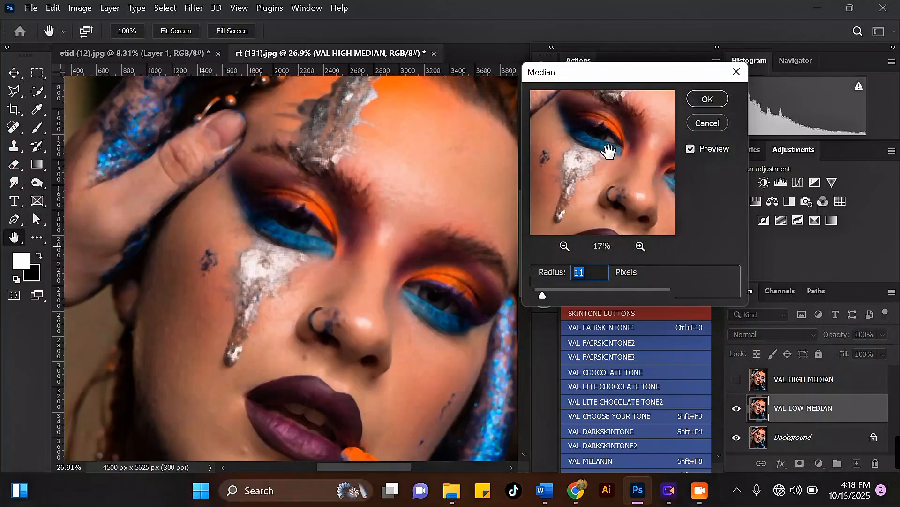
{"action": "left_click_drag", "start_coordinate": [573, 183], "coordinate": [610, 157]}
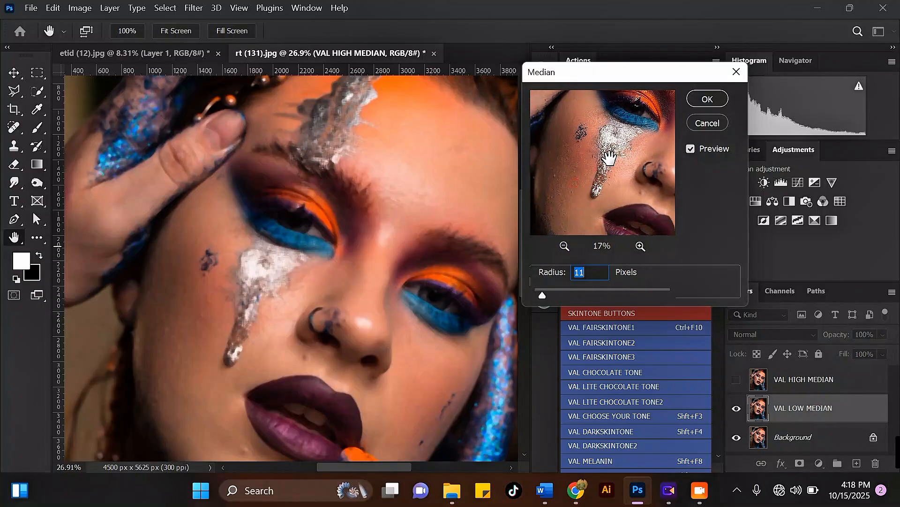
{"action": "left_click", "coordinate": [693, 99]}
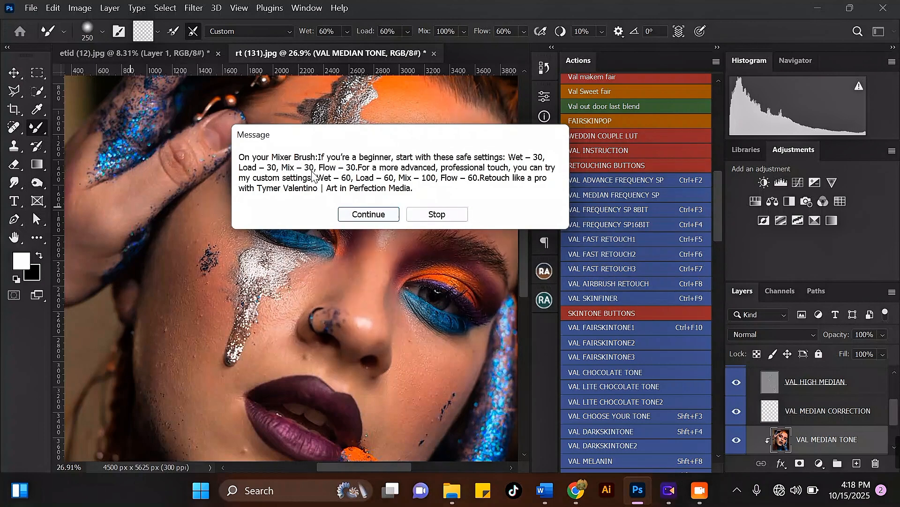
- Review the median correction, tone and low layers in the layer stack and inspect the forehead skin
{"action": "scroll", "coordinate": [848, 405], "scroll_direction": "down", "scroll_amount": 1}
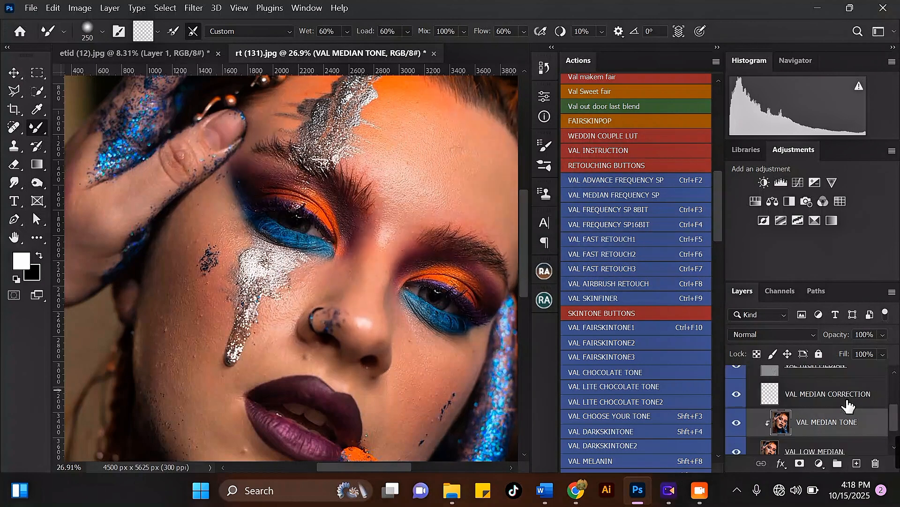
{"action": "scroll", "coordinate": [868, 414], "scroll_direction": "down", "scroll_amount": 1}
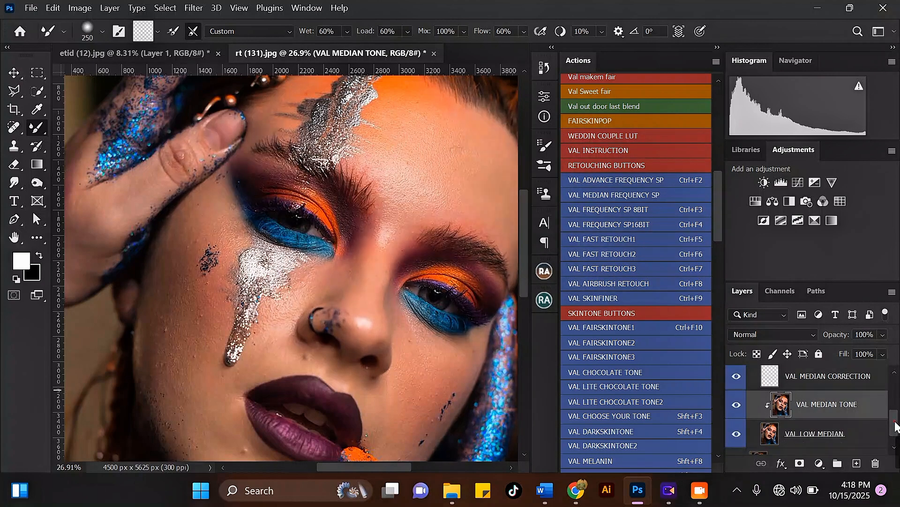
{"action": "scroll", "coordinate": [895, 426], "scroll_direction": "up", "scroll_amount": 2}
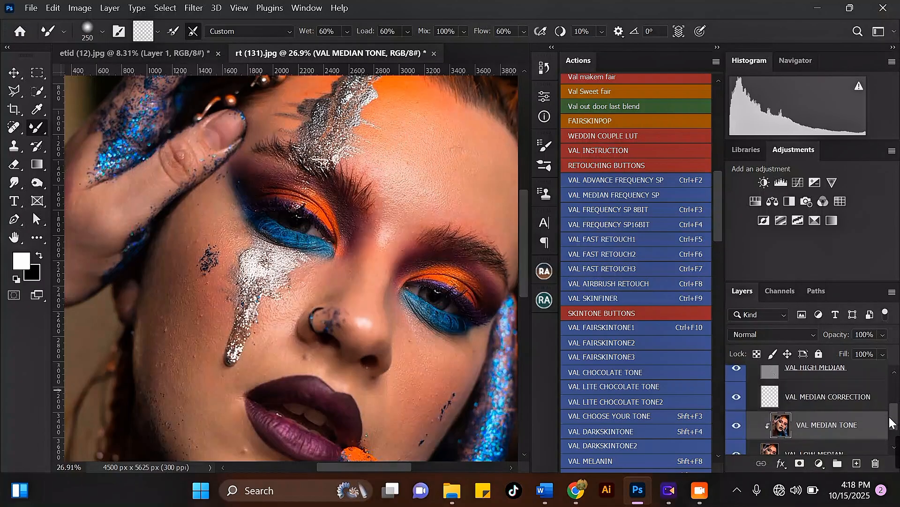
{"action": "scroll", "coordinate": [891, 421], "scroll_direction": "down", "scroll_amount": 2}
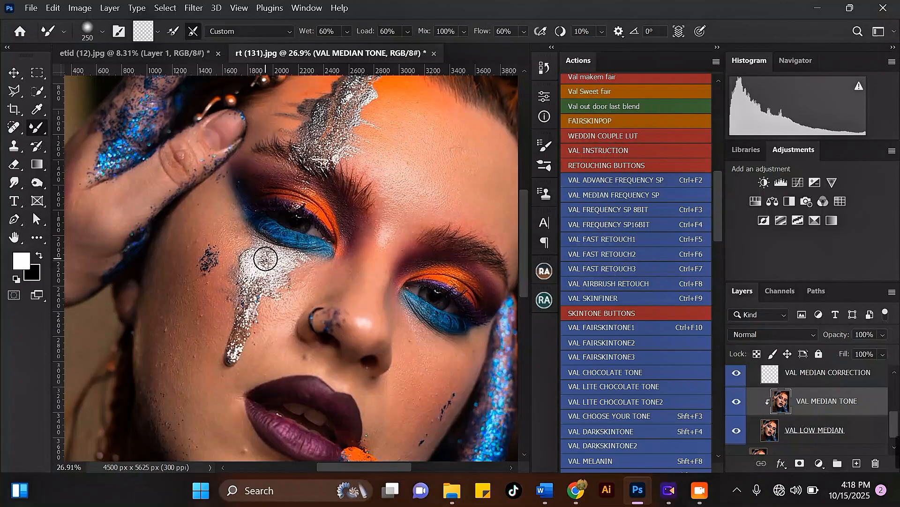
{"action": "scroll", "coordinate": [308, 172], "scroll_direction": "down", "scroll_amount": 3}
{"action": "scroll", "coordinate": [304, 241], "scroll_direction": "up", "scroll_amount": 4}
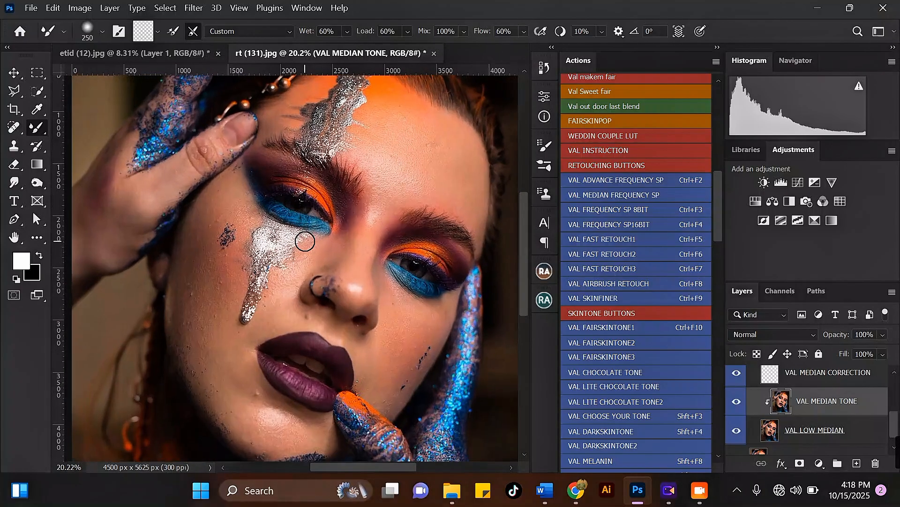
{"action": "scroll", "coordinate": [305, 241], "scroll_direction": "down", "scroll_amount": 3}
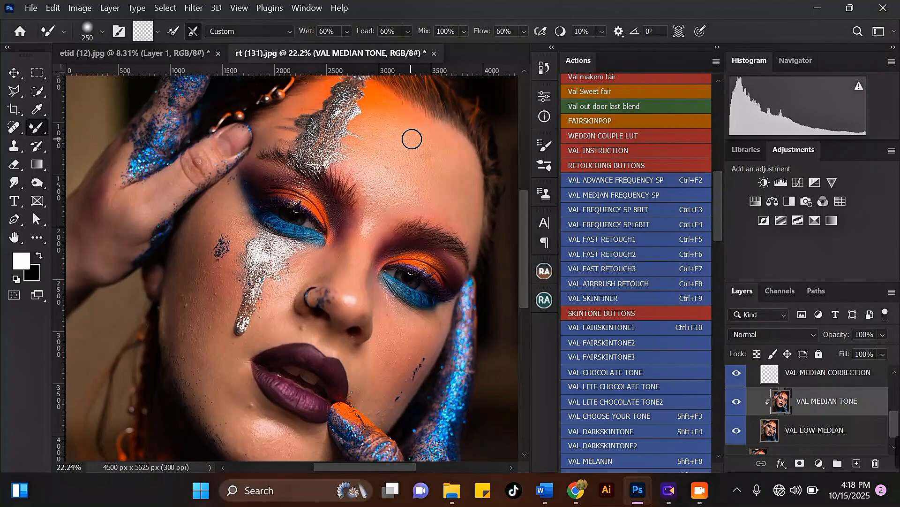
{"action": "scroll", "coordinate": [421, 129], "scroll_direction": "up", "scroll_amount": 3}
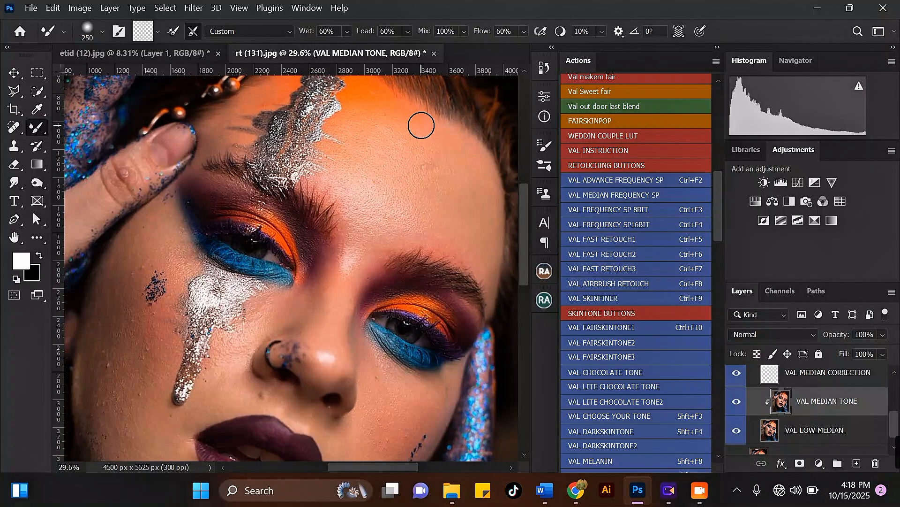
- Blend the skin between the hairline and the eyebrow on the VAL MEDIAN TONE layer with the Mixer Brush enlarged to 400 pixels
{"action": "key", "text": "bracketright"}
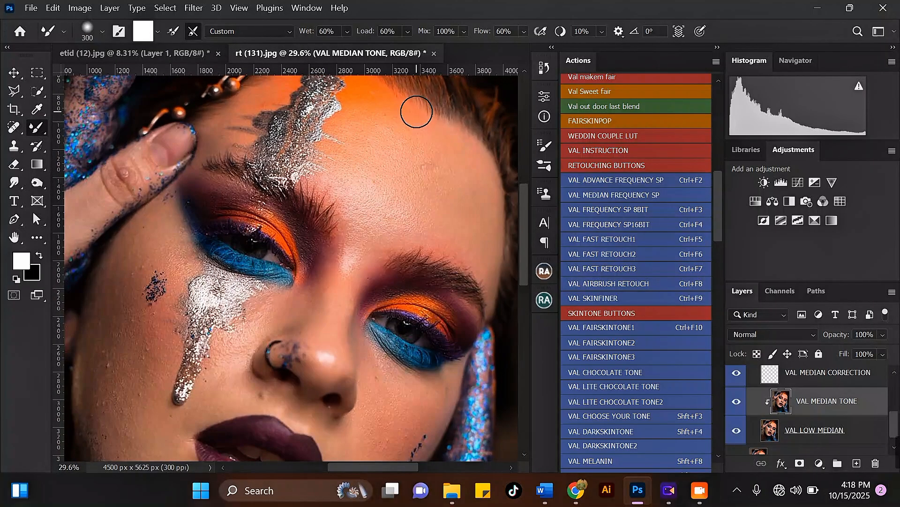
{"action": "scroll", "coordinate": [444, 99], "scroll_direction": "up", "scroll_amount": 1}
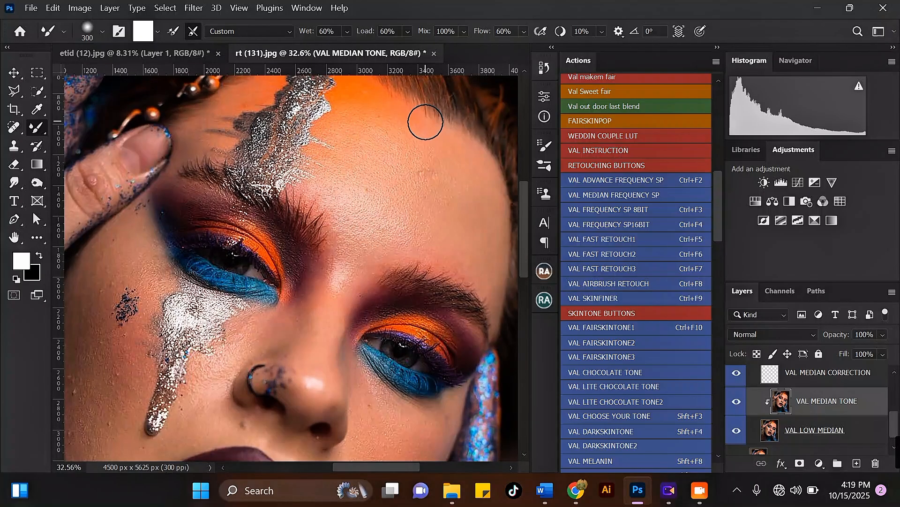
{"action": "key", "text": "bracketright"}
{"action": "key", "text": "bracketleft"}
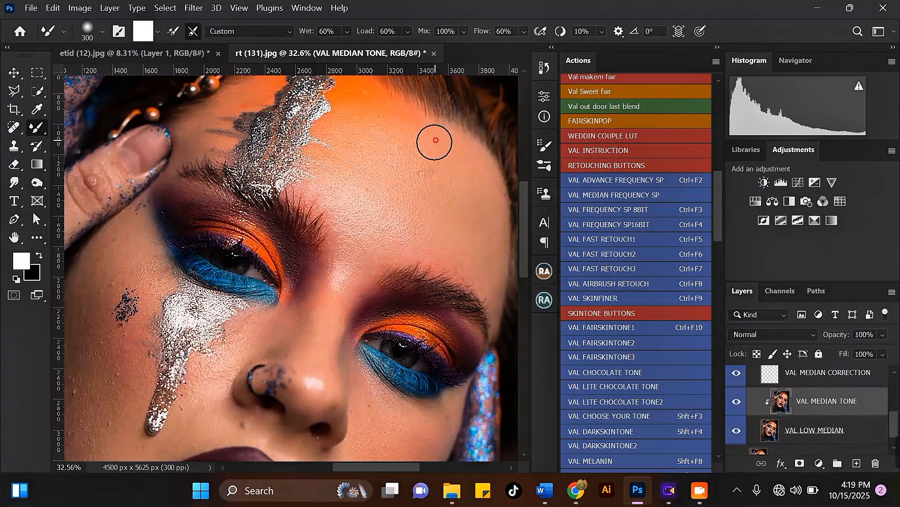
{"action": "key", "text": "bracketright"}
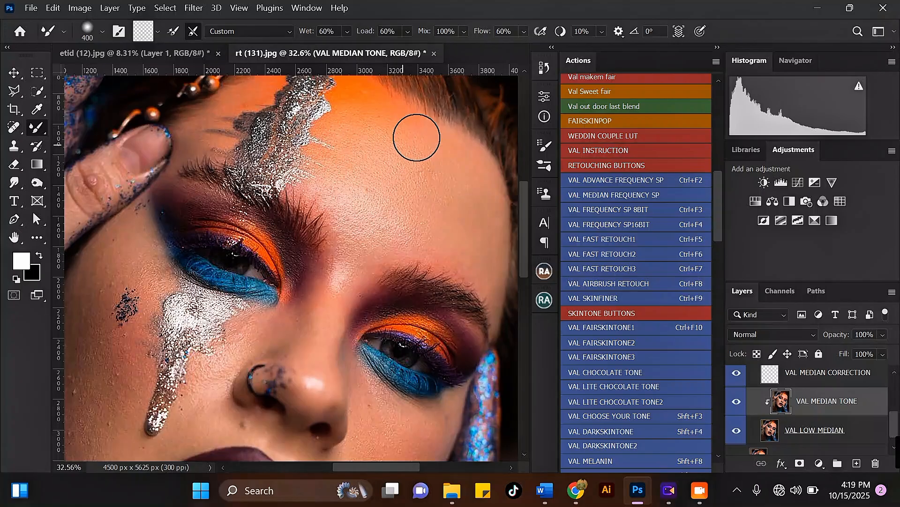
{"action": "mouse_move", "coordinate": [427, 138]}
{"action": "left_mouse_down"}
{"action": "mouse_move", "coordinate": [433, 170]}
{"action": "mouse_move", "coordinate": [453, 180]}
{"action": "mouse_move", "coordinate": [460, 207]}
{"action": "mouse_move", "coordinate": [467, 192]}
{"action": "mouse_move", "coordinate": [463, 208]}
{"action": "mouse_move", "coordinate": [472, 237]}
{"action": "left_mouse_up"}
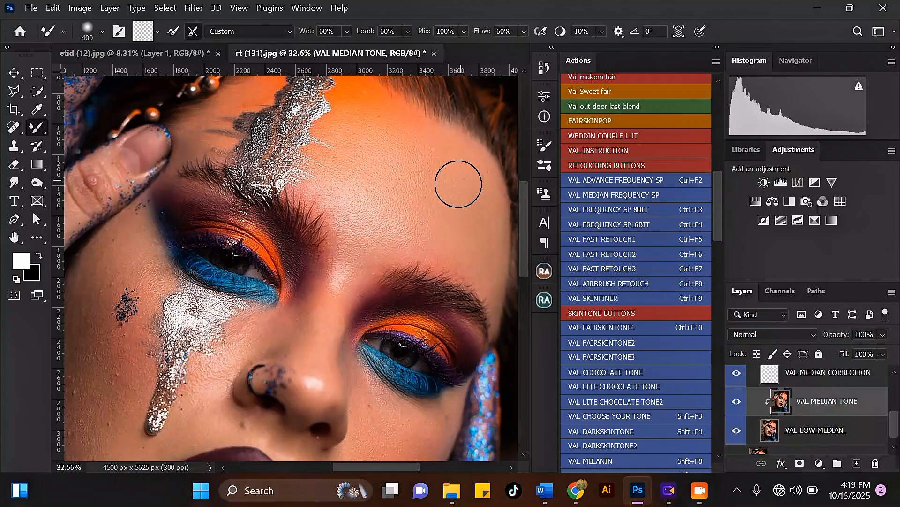
{"action": "mouse_move", "coordinate": [418, 228]}
{"action": "left_mouse_down"}
{"action": "mouse_move", "coordinate": [438, 170]}
{"action": "mouse_move", "coordinate": [394, 179]}
{"action": "mouse_move", "coordinate": [366, 207]}
{"action": "mouse_move", "coordinate": [379, 231]}
{"action": "mouse_move", "coordinate": [369, 186]}
{"action": "mouse_move", "coordinate": [344, 193]}
{"action": "mouse_move", "coordinate": [340, 178]}
{"action": "mouse_move", "coordinate": [330, 195]}
{"action": "mouse_move", "coordinate": [343, 198]}
{"action": "mouse_move", "coordinate": [365, 144]}
{"action": "mouse_move", "coordinate": [356, 152]}
{"action": "mouse_move", "coordinate": [366, 106]}
{"action": "mouse_move", "coordinate": [364, 117]}
{"action": "mouse_move", "coordinate": [387, 118]}
{"action": "mouse_move", "coordinate": [371, 144]}
{"action": "mouse_move", "coordinate": [380, 149]}
{"action": "mouse_move", "coordinate": [401, 134]}
{"action": "mouse_move", "coordinate": [397, 151]}
{"action": "mouse_move", "coordinate": [430, 156]}
{"action": "mouse_move", "coordinate": [445, 182]}
{"action": "left_mouse_up"}
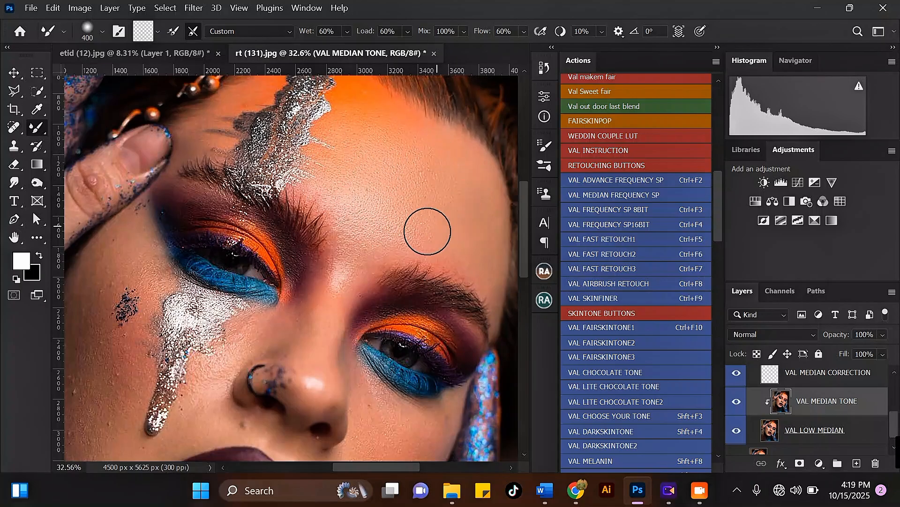
{"action": "mouse_move", "coordinate": [392, 236]}
{"action": "left_mouse_down"}
{"action": "mouse_move", "coordinate": [339, 194]}
{"action": "mouse_move", "coordinate": [353, 216]}
{"action": "mouse_move", "coordinate": [360, 186]}
{"action": "mouse_move", "coordinate": [396, 188]}
{"action": "mouse_move", "coordinate": [398, 218]}
{"action": "mouse_move", "coordinate": [443, 156]}
{"action": "mouse_move", "coordinate": [443, 201]}
{"action": "mouse_move", "coordinate": [435, 201]}
{"action": "mouse_move", "coordinate": [448, 209]}
{"action": "mouse_move", "coordinate": [448, 224]}
{"action": "mouse_move", "coordinate": [412, 249]}
{"action": "left_mouse_up"}
- Blend the orange-lit skin just below the hairline beside the silver paint with a 300-pixel Mixer Brush
{"action": "scroll", "coordinate": [417, 249], "scroll_direction": "down", "scroll_amount": 2}
{"action": "scroll", "coordinate": [376, 133], "scroll_direction": "up", "scroll_amount": 2}
{"action": "key", "text": "bracketleft"}
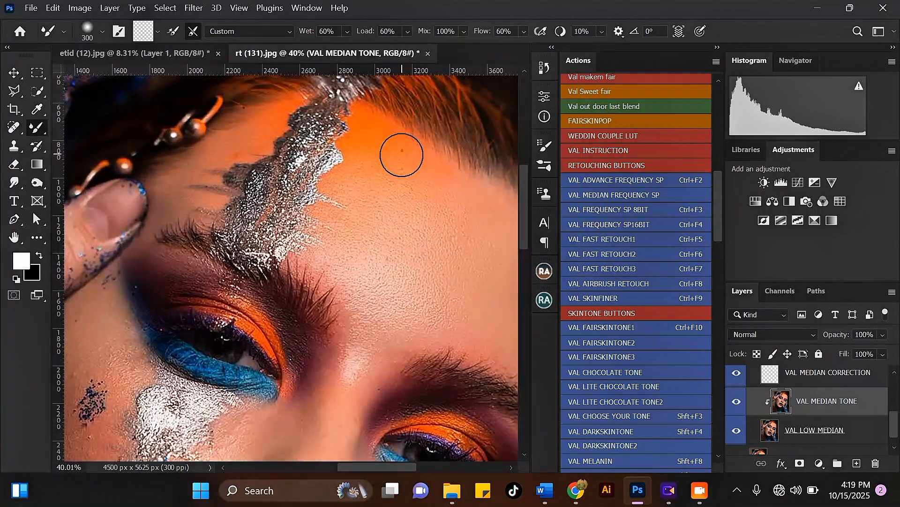
{"action": "mouse_move", "coordinate": [397, 162]}
{"action": "left_mouse_down"}
{"action": "mouse_move", "coordinate": [395, 136]}
{"action": "mouse_move", "coordinate": [378, 143]}
{"action": "mouse_move", "coordinate": [403, 165]}
{"action": "mouse_move", "coordinate": [403, 150]}
{"action": "mouse_move", "coordinate": [372, 190]}
{"action": "mouse_move", "coordinate": [372, 203]}
{"action": "mouse_move", "coordinate": [399, 221]}
{"action": "left_mouse_up"}
- Blend the forehead skin between the eyebrows and the hairline on the VAL MEDIAN TONE layer with the Mixer Brush enlarged to 500 pixels
{"action": "scroll", "coordinate": [392, 136], "scroll_direction": "down", "scroll_amount": 2}
{"action": "scroll", "coordinate": [394, 147], "scroll_direction": "up", "scroll_amount": 1}
{"action": "key", "text": "bracketright"}
{"action": "key", "text": "bracketright"}
{"action": "key", "text": "bracketleft"}
{"action": "key", "text": "bracketleft"}
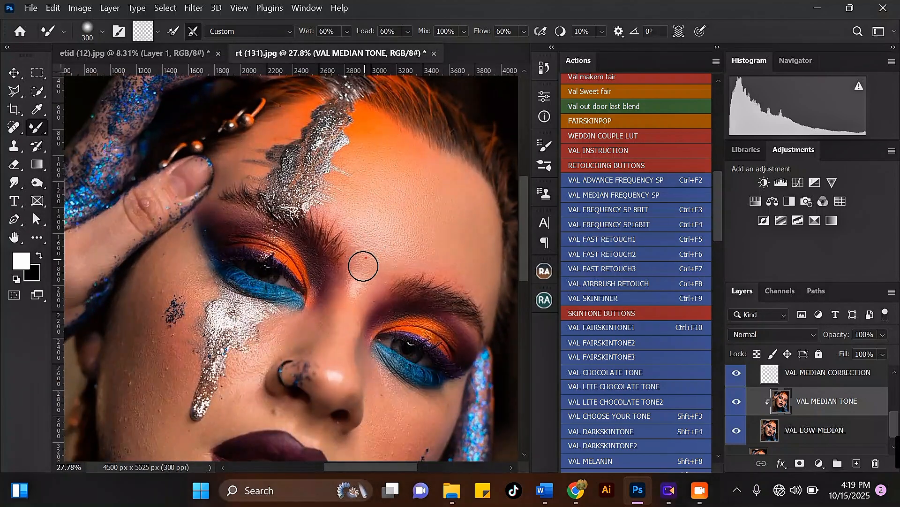
{"action": "key", "text": "bracketright"}
{"action": "key", "text": "bracketright"}
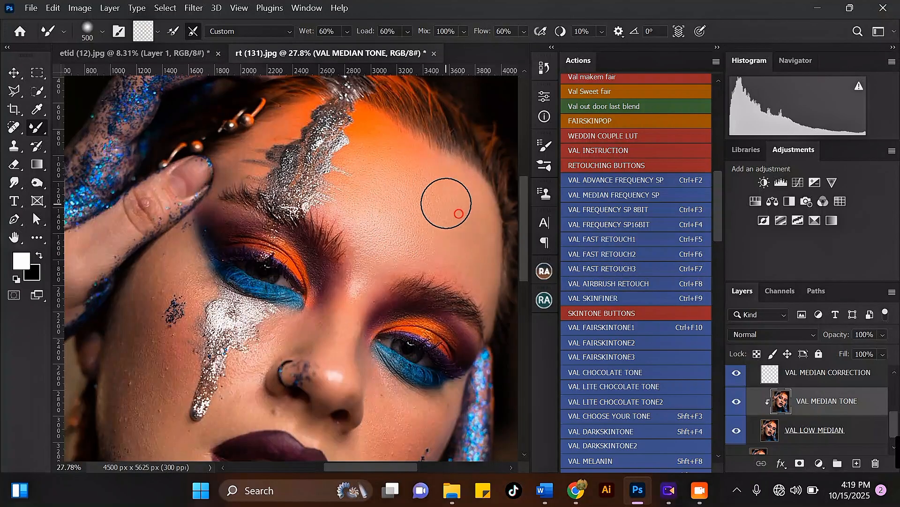
- Smooth the centre of the forehead above the brows with the Mixer Brush at 400 and 500 pixels
{"action": "scroll", "coordinate": [441, 207], "scroll_direction": "up", "scroll_amount": 3}
{"action": "key", "text": "bracketleft"}
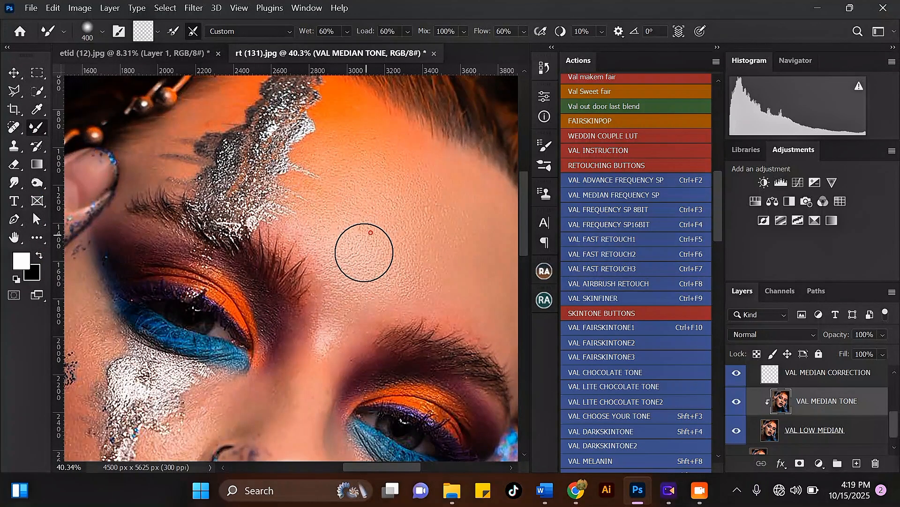
{"action": "scroll", "coordinate": [439, 173], "scroll_direction": "down", "scroll_amount": 2}
{"action": "key", "text": "bracketright"}
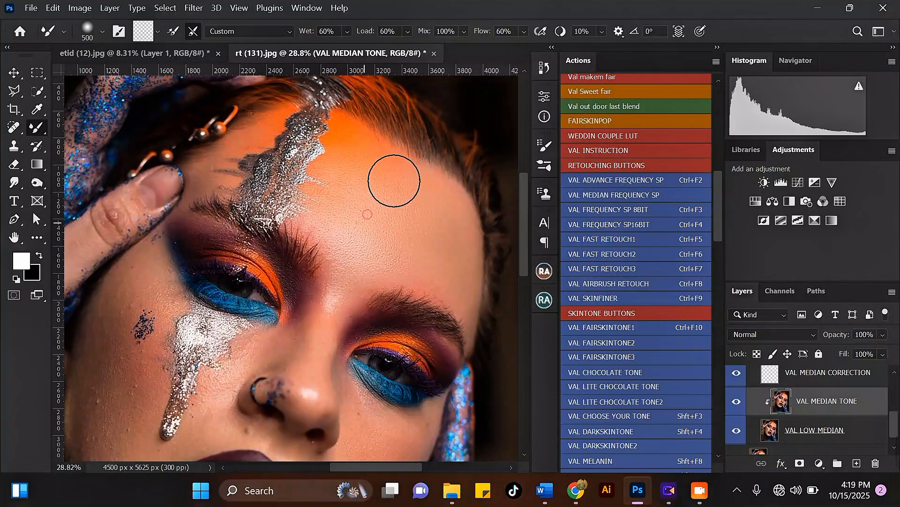
- Review the texture, high and gray layers of the val median fs group and inspect the whole face
{"action": "scroll", "coordinate": [393, 177], "scroll_direction": "down", "scroll_amount": 2}
{"action": "scroll", "coordinate": [415, 168], "scroll_direction": "up", "scroll_amount": 2}
{"action": "scroll", "coordinate": [415, 169], "scroll_direction": "up", "scroll_amount": 2}
{"action": "scroll", "coordinate": [764, 401], "scroll_direction": "up", "scroll_amount": 3}
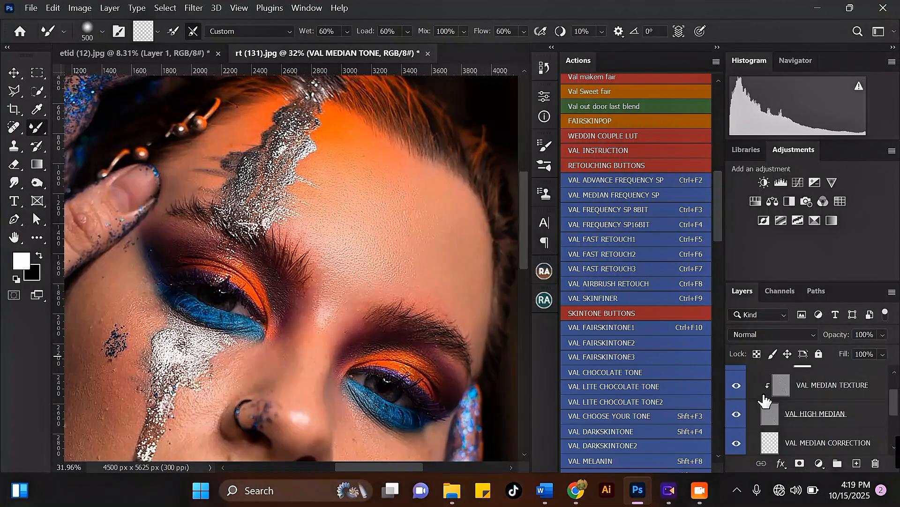
{"action": "scroll", "coordinate": [751, 389], "scroll_direction": "up", "scroll_amount": 2}
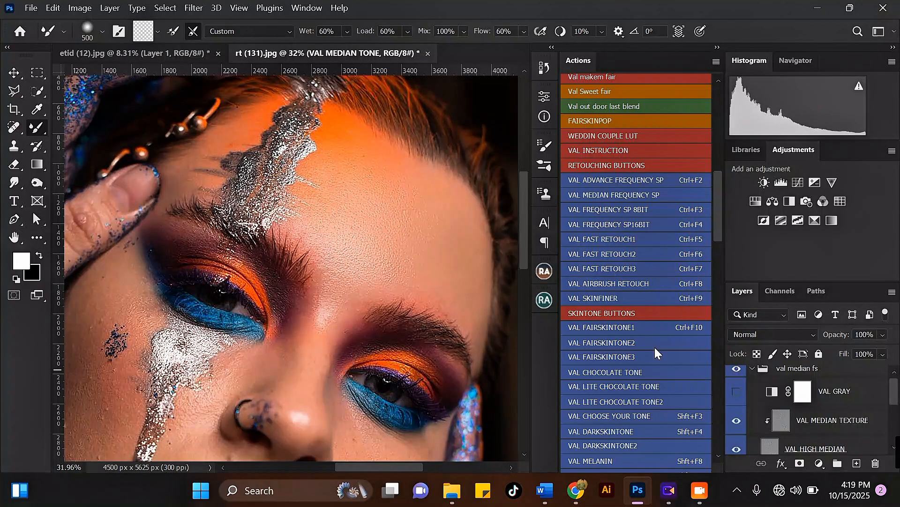
{"action": "scroll", "coordinate": [442, 150], "scroll_direction": "down", "scroll_amount": 2}
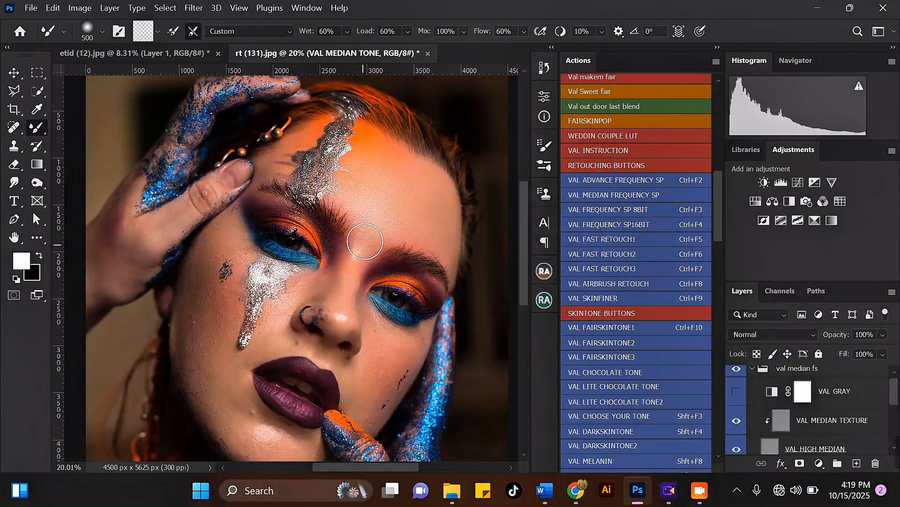
{"action": "scroll", "coordinate": [365, 242], "scroll_direction": "down", "scroll_amount": 2}
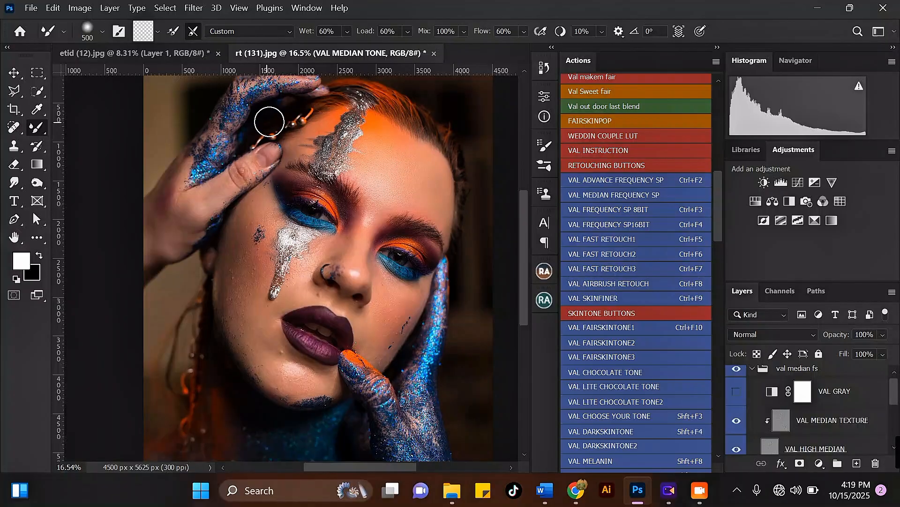
- Blend the skin between the raised thumb, the hair rings and the silver forehead paint with a 200-pixel Mixer Brush
{"action": "scroll", "coordinate": [269, 121], "scroll_direction": "up", "scroll_amount": 4}
{"action": "key", "text": "bracketleft"}
{"action": "key", "text": "bracketleft"}
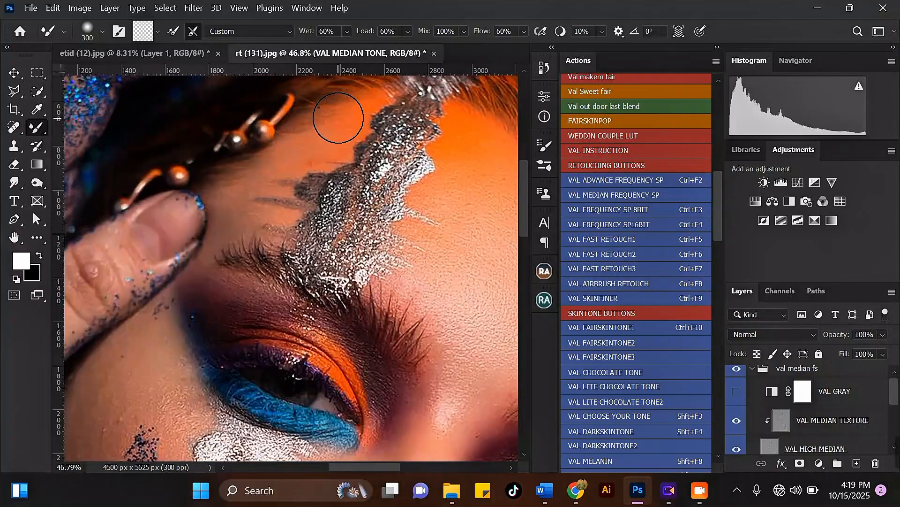
{"action": "key", "text": "bracketleft"}
{"action": "left_click_drag", "start_coordinate": [330, 132], "coordinate": [233, 196]}
{"action": "mouse_move", "coordinate": [232, 193]}
{"action": "left_mouse_down"}
{"action": "mouse_move", "coordinate": [242, 194]}
{"action": "mouse_move", "coordinate": [231, 221]}
{"action": "mouse_move", "coordinate": [270, 217]}
{"action": "left_mouse_up"}
{"action": "key", "text": "bracketleft"}
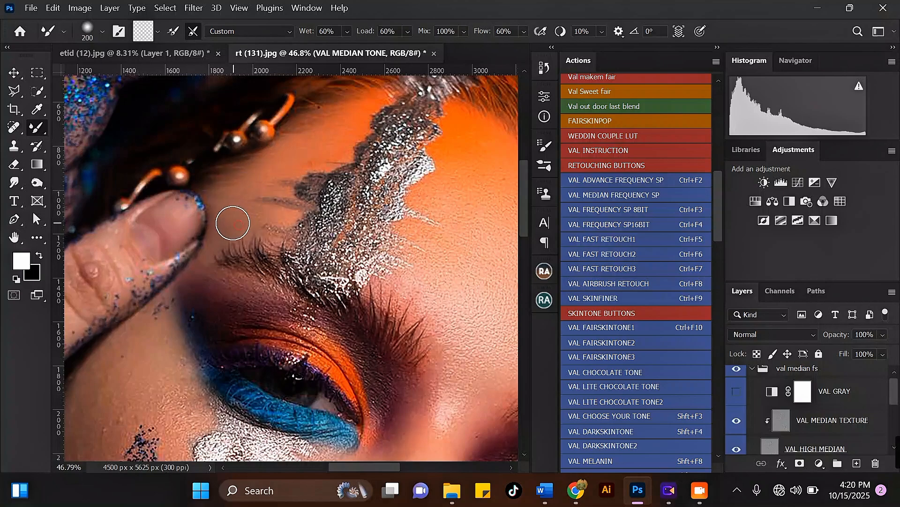
{"action": "mouse_move", "coordinate": [316, 163]}
{"action": "left_mouse_down"}
{"action": "mouse_move", "coordinate": [341, 118]}
{"action": "mouse_move", "coordinate": [344, 136]}
{"action": "left_mouse_up"}
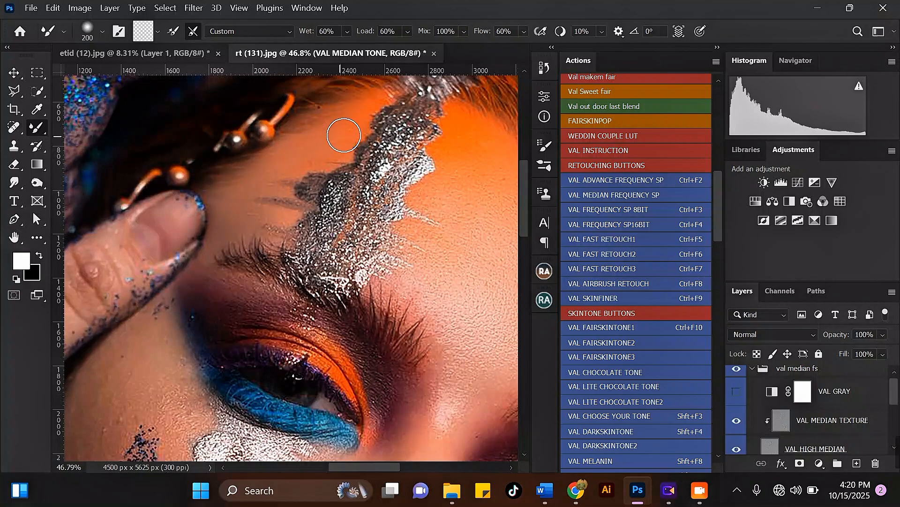
- Blend the dark eyeshadow beneath the silver-painted eyebrow with the 200-pixel Mixer Brush
{"action": "scroll", "coordinate": [297, 182], "scroll_direction": "down", "scroll_amount": 4}
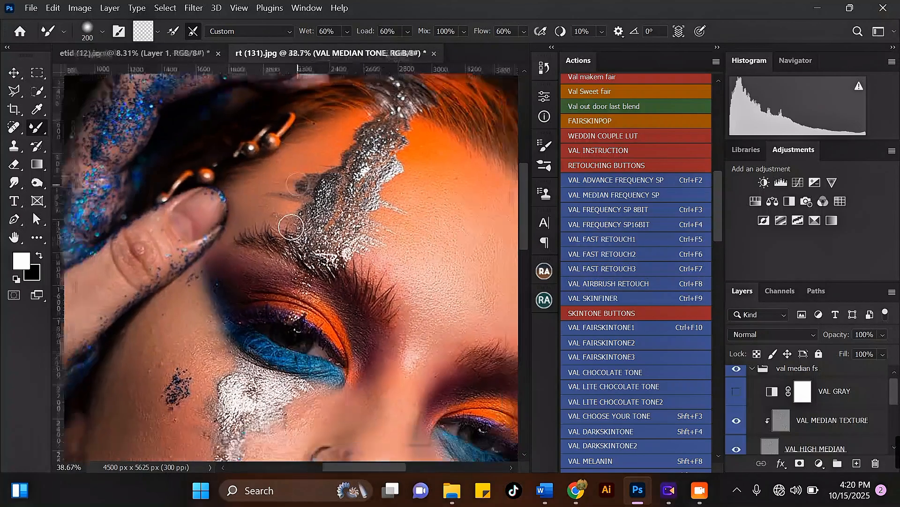
{"action": "scroll", "coordinate": [288, 264], "scroll_direction": "up", "scroll_amount": 4}
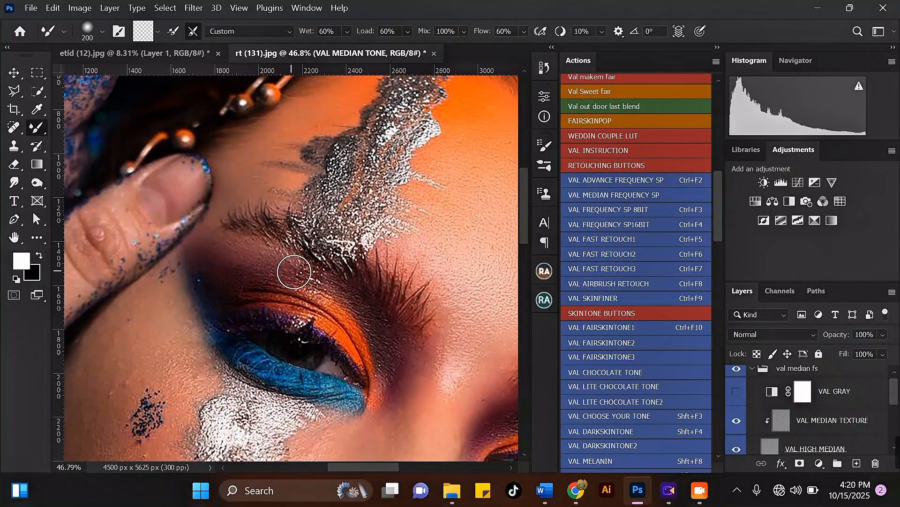
{"action": "left_click", "coordinate": [261, 258], "text": "alt"}
{"action": "left_click_drag", "start_coordinate": [259, 277], "coordinate": [223, 277]}
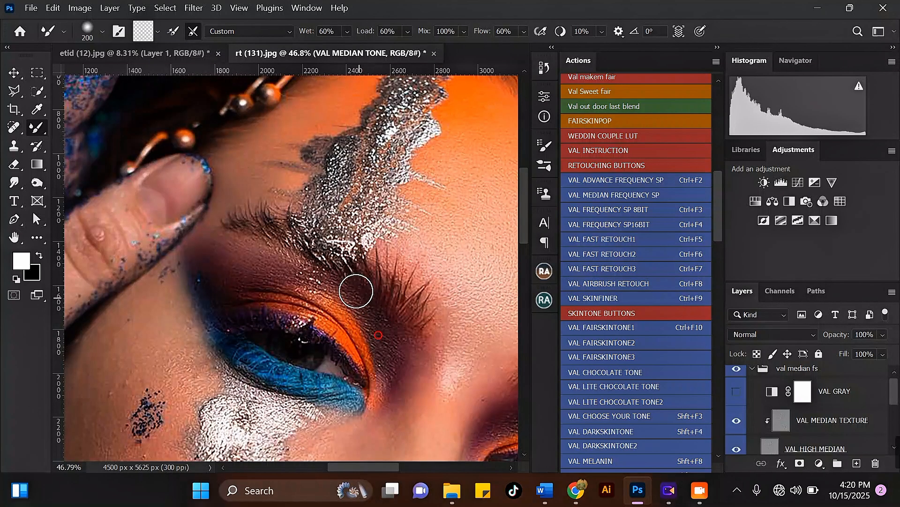
{"action": "scroll", "coordinate": [354, 287], "scroll_direction": "down", "scroll_amount": 2}
{"action": "mouse_move", "coordinate": [360, 281]}
{"action": "left_mouse_down"}
{"action": "mouse_move", "coordinate": [366, 271]}
{"action": "mouse_move", "coordinate": [316, 255]}
{"action": "left_mouse_up"}
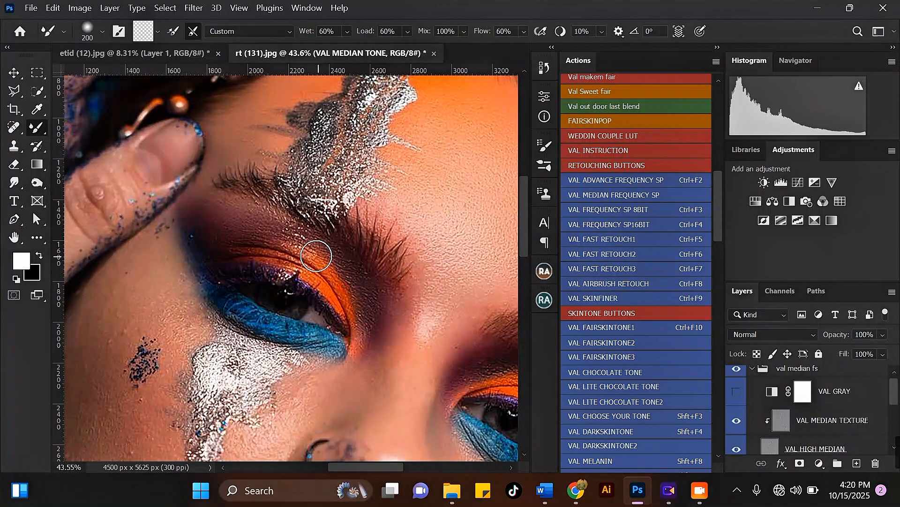
{"action": "scroll", "coordinate": [315, 237], "scroll_direction": "down", "scroll_amount": 6}
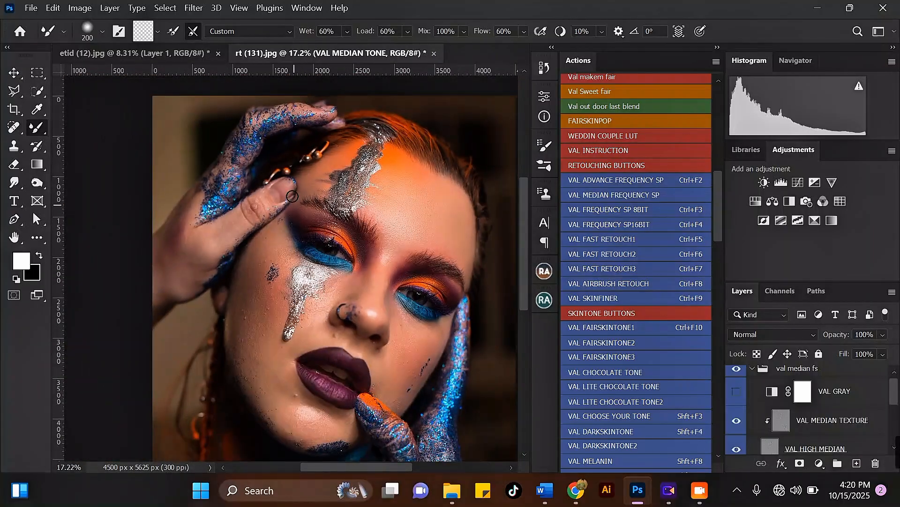
- Blend the skin around the outer eye corner and the upper cheek beside the thumb, using Mixer Brush sizes from 200 to 300 pixels
{"action": "scroll", "coordinate": [312, 194], "scroll_direction": "up", "scroll_amount": 3}
{"action": "key", "text": "bracketright"}
{"action": "scroll", "coordinate": [319, 159], "scroll_direction": "down", "scroll_amount": 3}
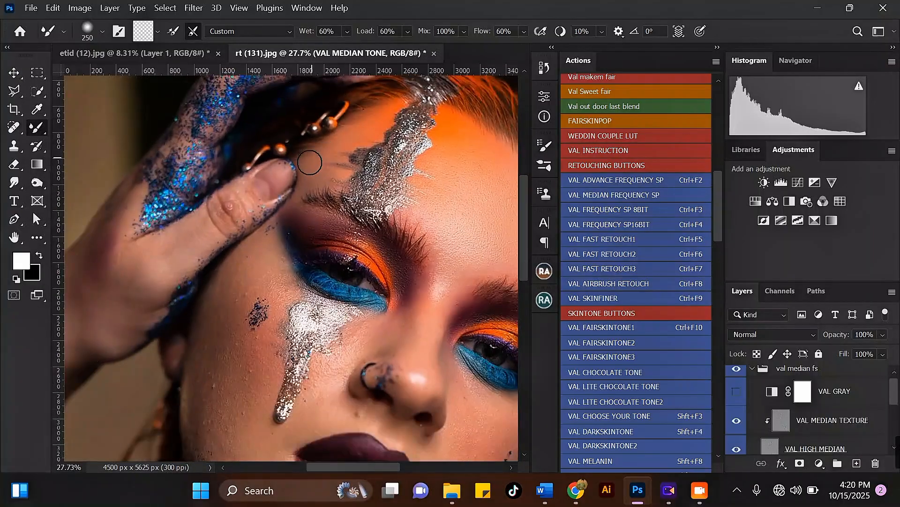
{"action": "scroll", "coordinate": [281, 218], "scroll_direction": "up", "scroll_amount": 3}
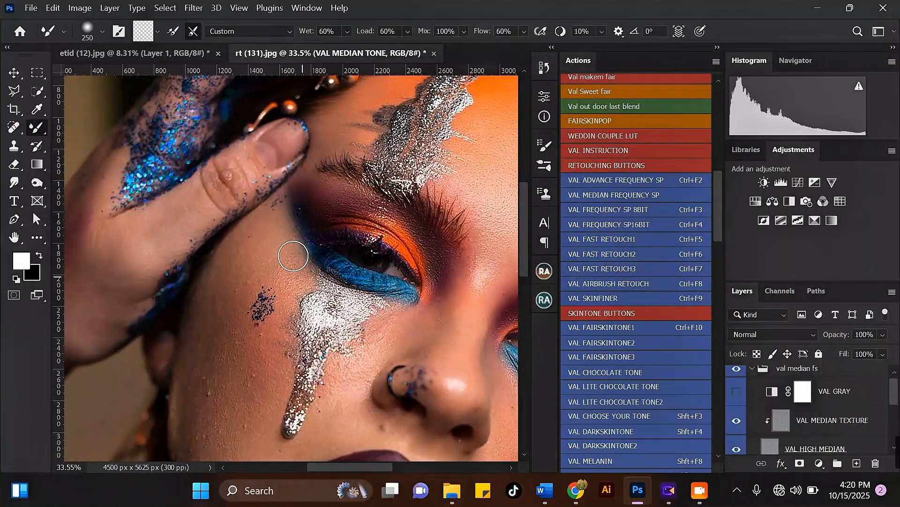
{"action": "left_click", "coordinate": [312, 206]}
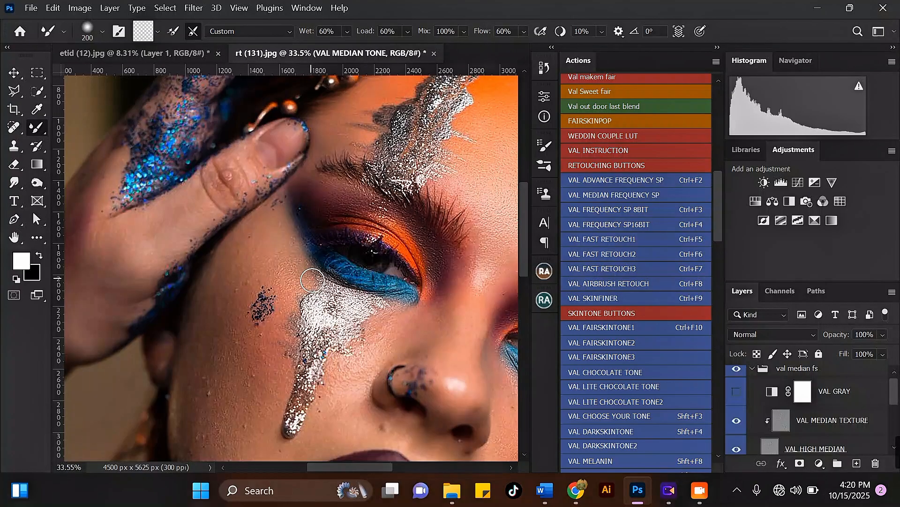
{"action": "key", "text": "bracketright"}
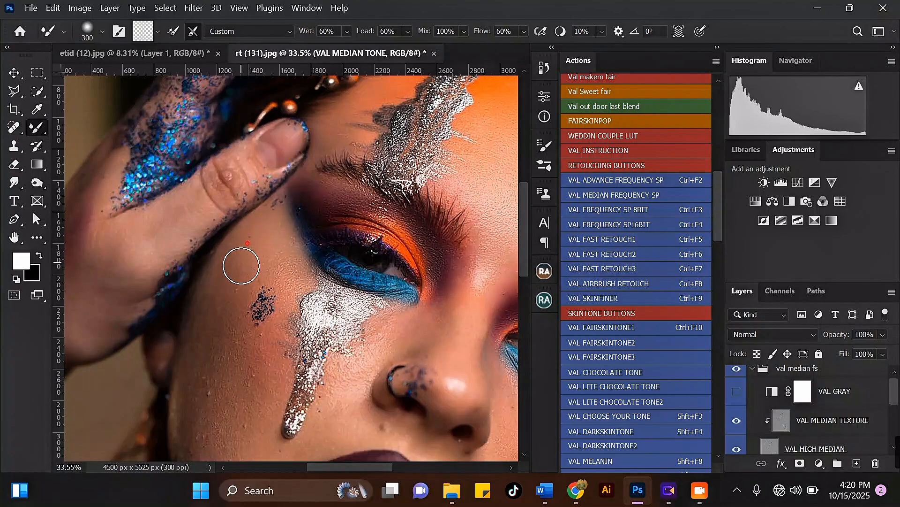
{"action": "mouse_move", "coordinate": [241, 262]}
{"action": "left_mouse_down"}
{"action": "mouse_move", "coordinate": [282, 225]}
{"action": "mouse_move", "coordinate": [239, 310]}
{"action": "mouse_move", "coordinate": [227, 270]}
{"action": "mouse_move", "coordinate": [227, 311]}
{"action": "mouse_move", "coordinate": [230, 257]}
{"action": "mouse_move", "coordinate": [221, 286]}
{"action": "left_mouse_up"}
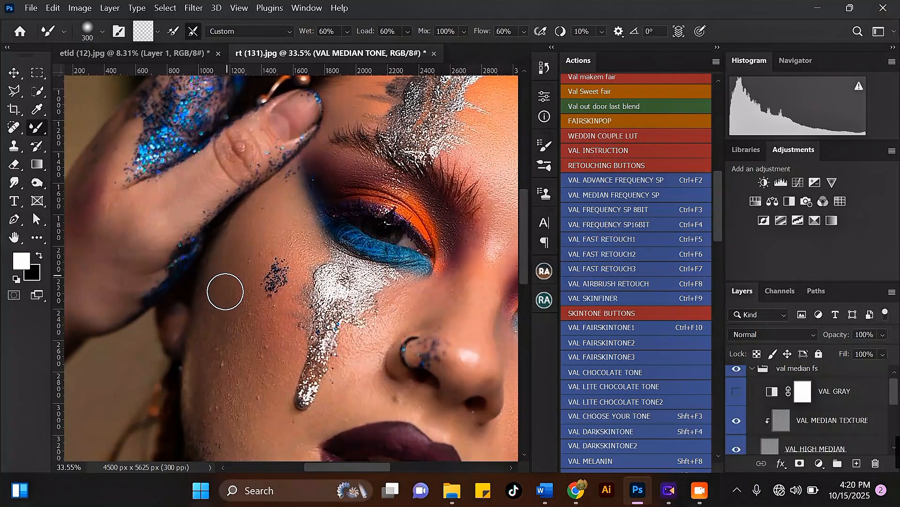
- Blend the cheek around the blue glitter patch with the Mixer Brush enlarged to 400 pixels
{"action": "key", "text": "bracketright"}
{"action": "mouse_move", "coordinate": [214, 338]}
{"action": "left_mouse_down"}
{"action": "mouse_move", "coordinate": [224, 367]}
{"action": "mouse_move", "coordinate": [235, 350]}
{"action": "left_mouse_up"}
{"action": "mouse_move", "coordinate": [240, 341]}
{"action": "left_mouse_down"}
{"action": "mouse_move", "coordinate": [240, 321]}
{"action": "mouse_move", "coordinate": [250, 324]}
{"action": "mouse_move", "coordinate": [260, 354]}
{"action": "mouse_move", "coordinate": [290, 314]}
{"action": "left_mouse_up"}
{"action": "key", "text": "bracketleft"}
{"action": "key", "text": "bracketright"}
{"action": "mouse_move", "coordinate": [279, 234]}
{"action": "left_mouse_down"}
{"action": "mouse_move", "coordinate": [263, 222]}
{"action": "mouse_move", "coordinate": [253, 236]}
{"action": "mouse_move", "coordinate": [245, 289]}
{"action": "mouse_move", "coordinate": [287, 235]}
{"action": "left_mouse_up"}
{"action": "scroll", "coordinate": [293, 211], "scroll_direction": "down", "scroll_amount": 3}
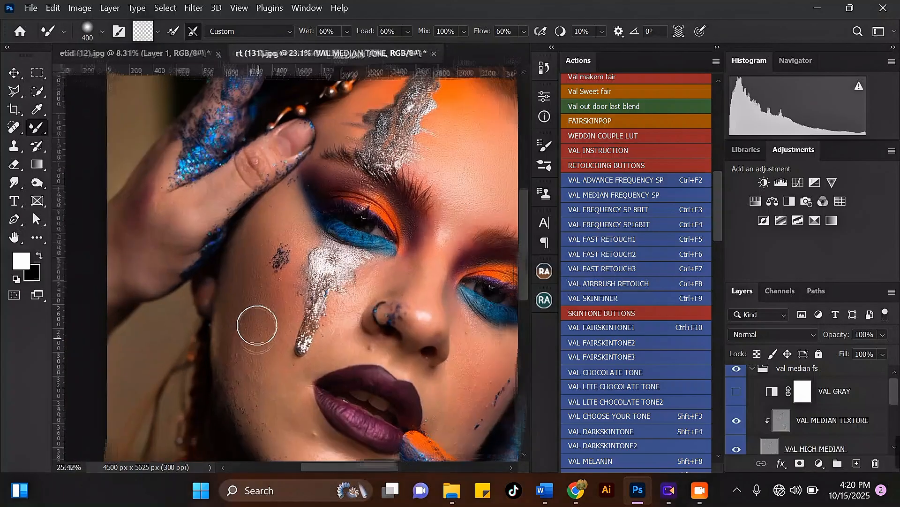
- Smooth the reddish cheek between the ear and the silver drip with upward Mixer Brush strokes
{"action": "scroll", "coordinate": [257, 325], "scroll_direction": "up", "scroll_amount": 2}
{"action": "mouse_move", "coordinate": [276, 316]}
{"action": "left_mouse_down"}
{"action": "mouse_move", "coordinate": [274, 286]}
{"action": "mouse_move", "coordinate": [273, 313]}
{"action": "mouse_move", "coordinate": [296, 245]}
{"action": "left_mouse_up"}
{"action": "scroll", "coordinate": [296, 244], "scroll_direction": "down", "scroll_amount": 3}
{"action": "scroll", "coordinate": [233, 318], "scroll_direction": "up", "scroll_amount": 3}
{"action": "mouse_move", "coordinate": [255, 305]}
{"action": "left_mouse_down"}
{"action": "mouse_move", "coordinate": [253, 350]}
{"action": "mouse_move", "coordinate": [268, 325]}
{"action": "mouse_move", "coordinate": [280, 379]}
{"action": "mouse_move", "coordinate": [271, 346]}
{"action": "mouse_move", "coordinate": [289, 337]}
{"action": "mouse_move", "coordinate": [298, 272]}
{"action": "mouse_move", "coordinate": [252, 319]}
{"action": "mouse_move", "coordinate": [249, 355]}
{"action": "mouse_move", "coordinate": [245, 316]}
{"action": "mouse_move", "coordinate": [247, 304]}
{"action": "mouse_move", "coordinate": [243, 354]}
{"action": "mouse_move", "coordinate": [250, 301]}
{"action": "mouse_move", "coordinate": [256, 339]}
{"action": "mouse_move", "coordinate": [261, 257]}
{"action": "mouse_move", "coordinate": [260, 270]}
{"action": "mouse_move", "coordinate": [286, 224]}
{"action": "left_mouse_up"}
{"action": "key", "text": "bracketright"}
{"action": "scroll", "coordinate": [286, 223], "scroll_direction": "down", "scroll_amount": 3}
{"action": "key", "text": "bracketright"}
{"action": "scroll", "coordinate": [276, 288], "scroll_direction": "up", "scroll_amount": 3}
{"action": "scroll", "coordinate": [276, 288], "scroll_direction": "up", "scroll_amount": 2}
{"action": "key", "text": "bracketleft"}
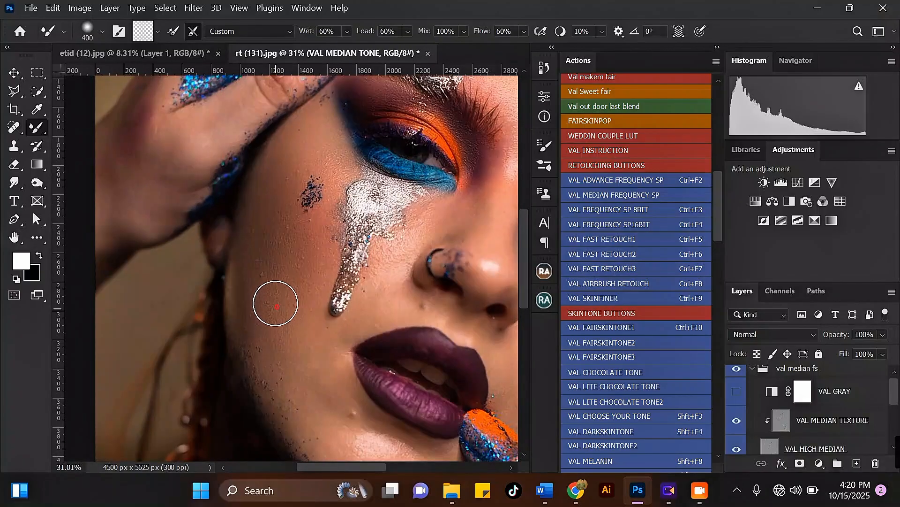
- Blend the lower cheek beside the lips up toward the silver drip with a 400-pixel Mixer Brush, then enlarge it to 500 pixels
{"action": "left_click_drag", "start_coordinate": [277, 342], "coordinate": [279, 294]}
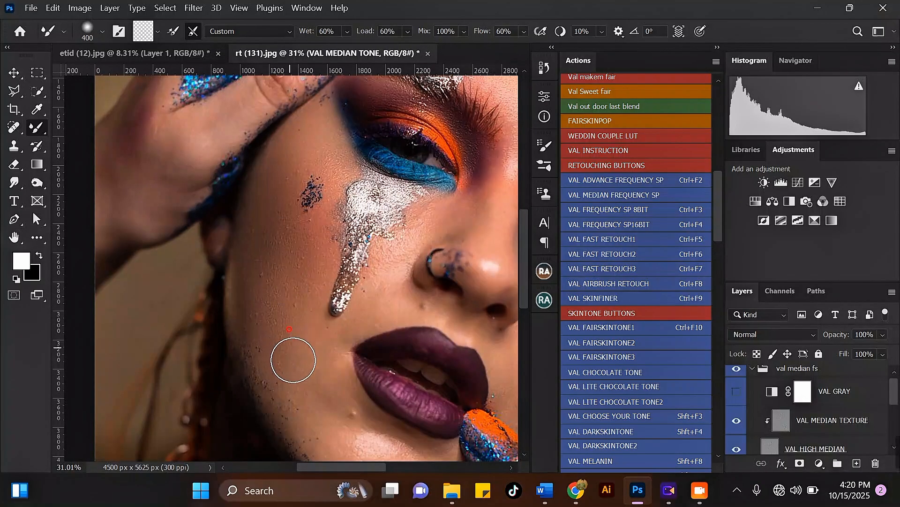
{"action": "left_click_drag", "start_coordinate": [293, 360], "coordinate": [305, 257]}
{"action": "key", "text": "bracketleft"}
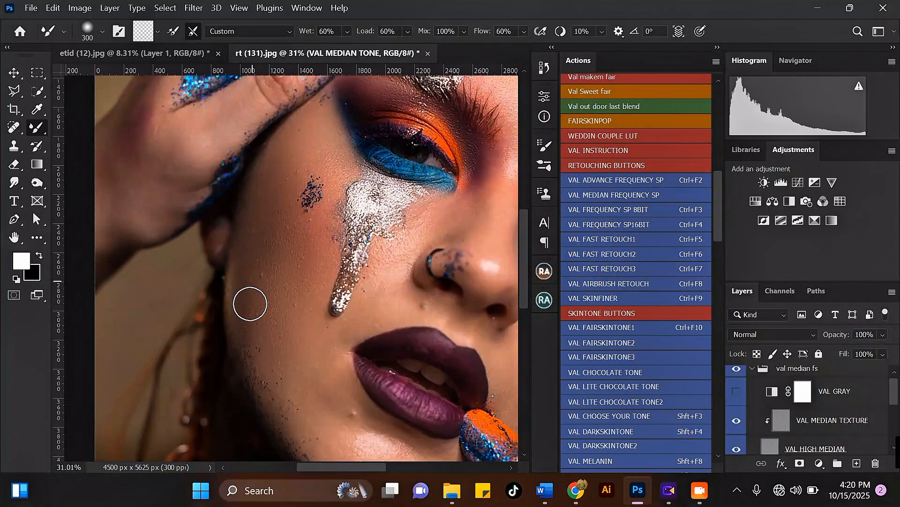
{"action": "key", "text": "bracketright"}
{"action": "key", "text": "bracketright"}
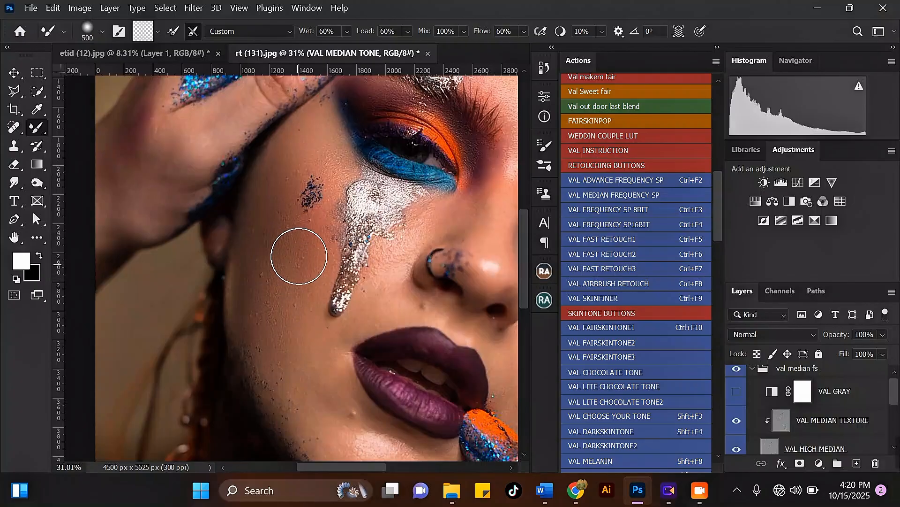
- Blend the lower cheek and the jawline near the dark glitter with the Mixer Brush reduced to 300 pixels
{"action": "scroll", "coordinate": [301, 249], "scroll_direction": "down", "scroll_amount": 5}
{"action": "scroll", "coordinate": [284, 300], "scroll_direction": "up", "scroll_amount": 5}
{"action": "key", "text": "bracketleft"}
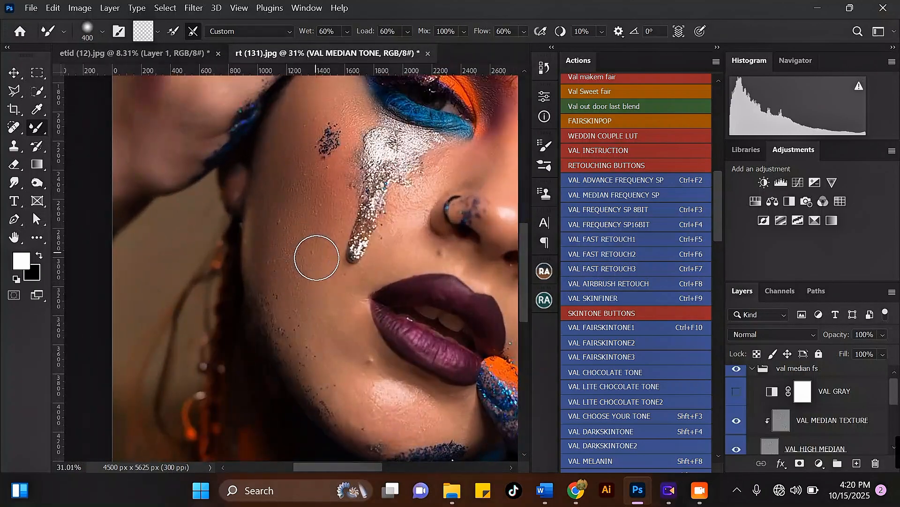
{"action": "key", "text": "bracketleft"}
{"action": "key", "text": "bracketleft"}
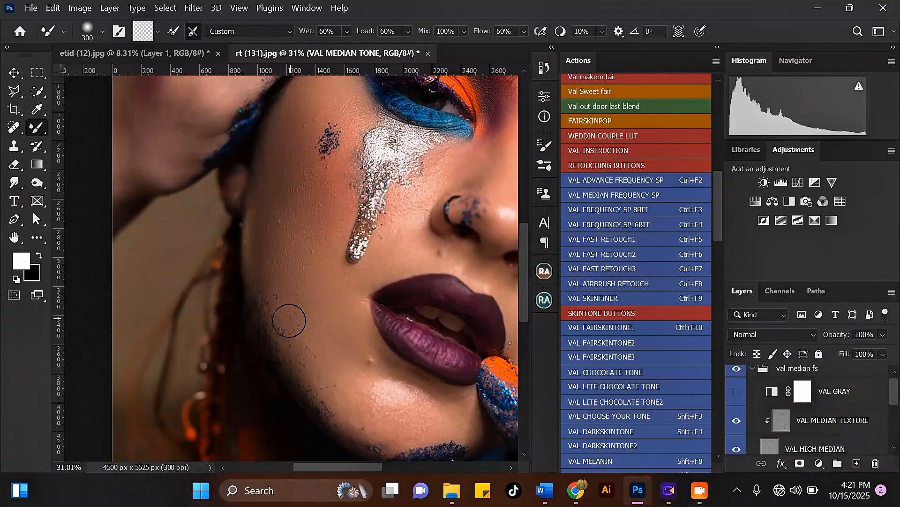
- Even out the mid-cheek beside the silver drip with the Mixer Brush enlarged to 500 pixels
{"action": "scroll", "coordinate": [289, 320], "scroll_direction": "up", "scroll_amount": 1}
{"action": "scroll", "coordinate": [293, 287], "scroll_direction": "down", "scroll_amount": 3}
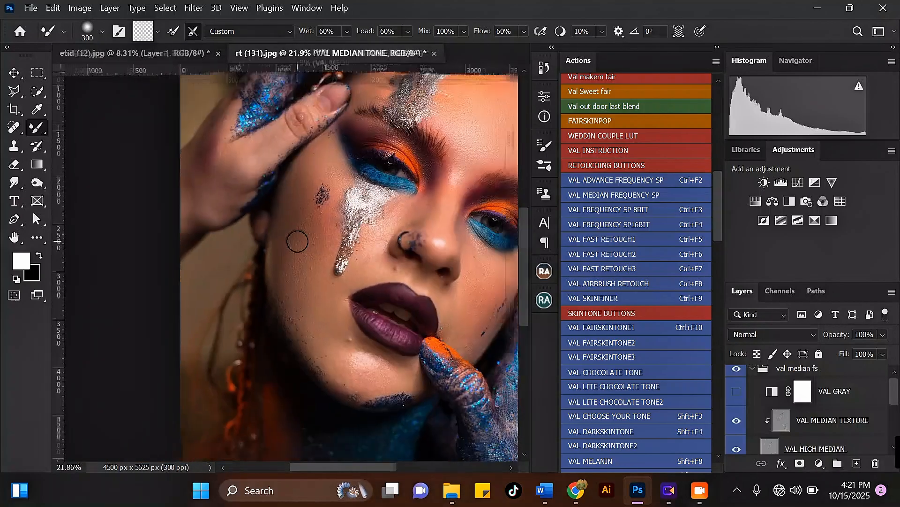
{"action": "key", "text": "bracketright"}
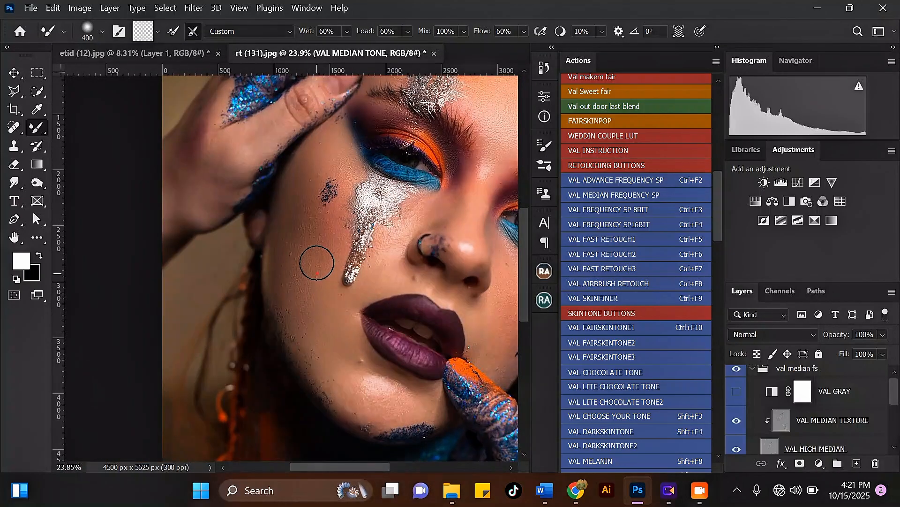
{"action": "scroll", "coordinate": [301, 254], "scroll_direction": "down", "scroll_amount": 4}
{"action": "key", "text": "bracketright"}
{"action": "scroll", "coordinate": [320, 219], "scroll_direction": "up", "scroll_amount": 6}
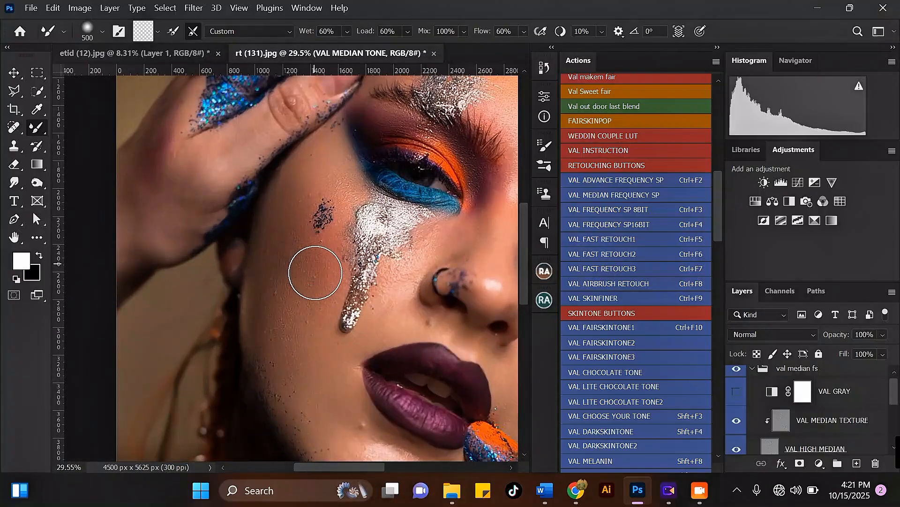
{"action": "mouse_move", "coordinate": [315, 272]}
{"action": "left_mouse_down"}
{"action": "mouse_move", "coordinate": [300, 306]}
{"action": "mouse_move", "coordinate": [304, 284]}
{"action": "mouse_move", "coordinate": [285, 279]}
{"action": "mouse_move", "coordinate": [277, 298]}
{"action": "mouse_move", "coordinate": [286, 269]}
{"action": "mouse_move", "coordinate": [311, 260]}
{"action": "mouse_move", "coordinate": [296, 327]}
{"action": "mouse_move", "coordinate": [307, 279]}
{"action": "left_mouse_up"}
{"action": "scroll", "coordinate": [291, 225], "scroll_direction": "down", "scroll_amount": 4}
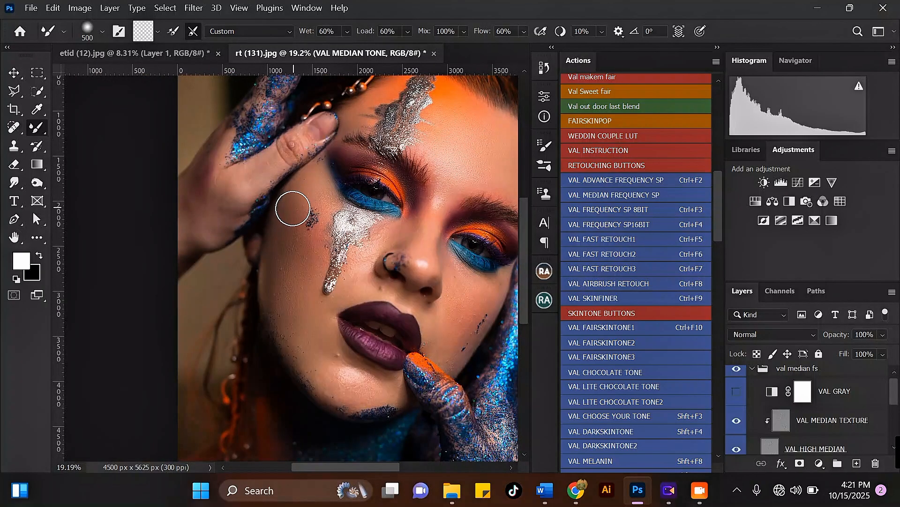
- Toggle the visibility of the val median fs group to compare the face before and after retouching
{"action": "scroll", "coordinate": [293, 208], "scroll_direction": "up", "scroll_amount": 1}
{"action": "scroll", "coordinate": [778, 404], "scroll_direction": "up", "scroll_amount": 1}
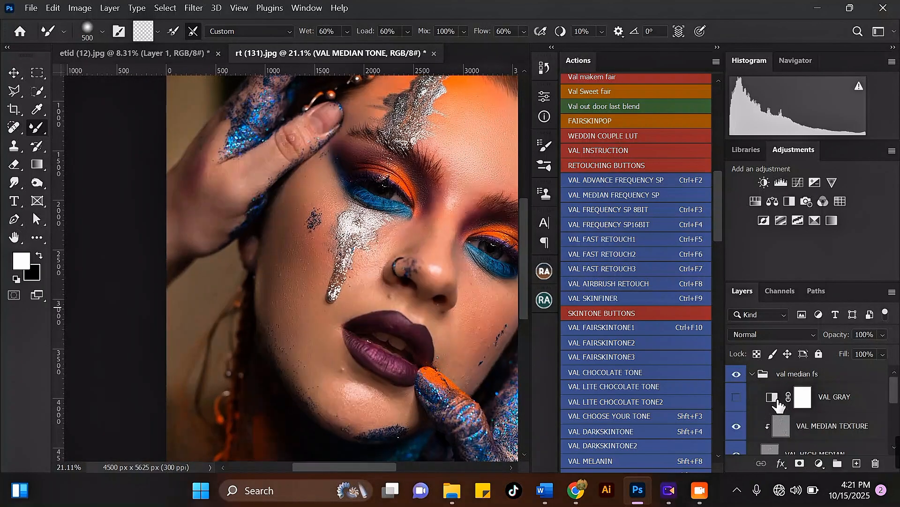
{"action": "left_click", "coordinate": [736, 375]}
- Blend the skin between the inner eye corner and the nose bridge with the Mixer Brush reduced to 250 pixels
{"action": "scroll", "coordinate": [301, 258], "scroll_direction": "up", "scroll_amount": 5}
{"action": "key", "text": "bracketleft"}
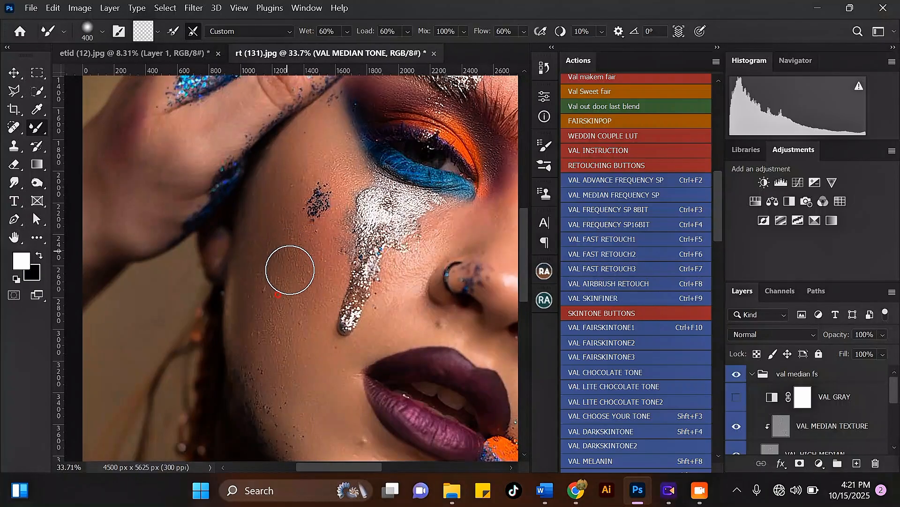
{"action": "scroll", "coordinate": [340, 248], "scroll_direction": "down", "scroll_amount": 2}
{"action": "scroll", "coordinate": [339, 248], "scroll_direction": "up", "scroll_amount": 2}
{"action": "key", "text": "bracketleft"}
{"action": "key", "text": "bracketleft"}
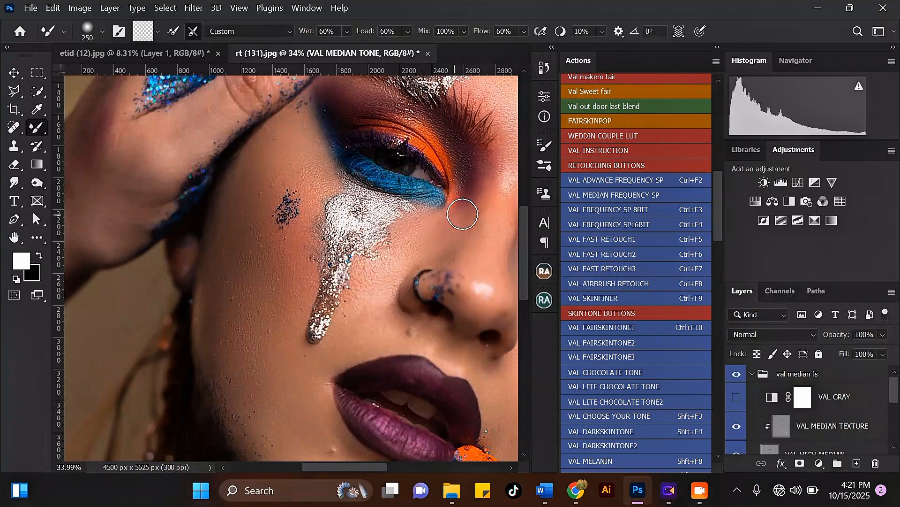
{"action": "left_click_drag", "start_coordinate": [470, 209], "coordinate": [468, 237]}
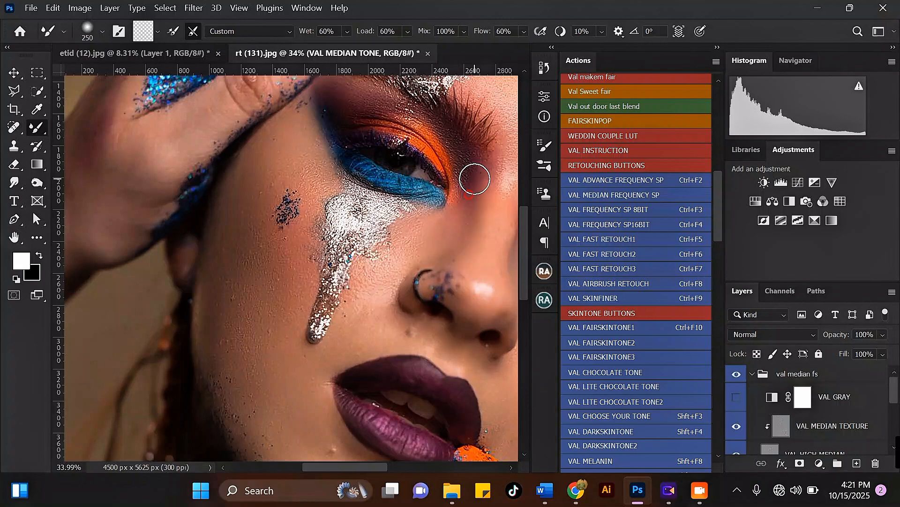
{"action": "scroll", "coordinate": [444, 179], "scroll_direction": "down", "scroll_amount": 4}
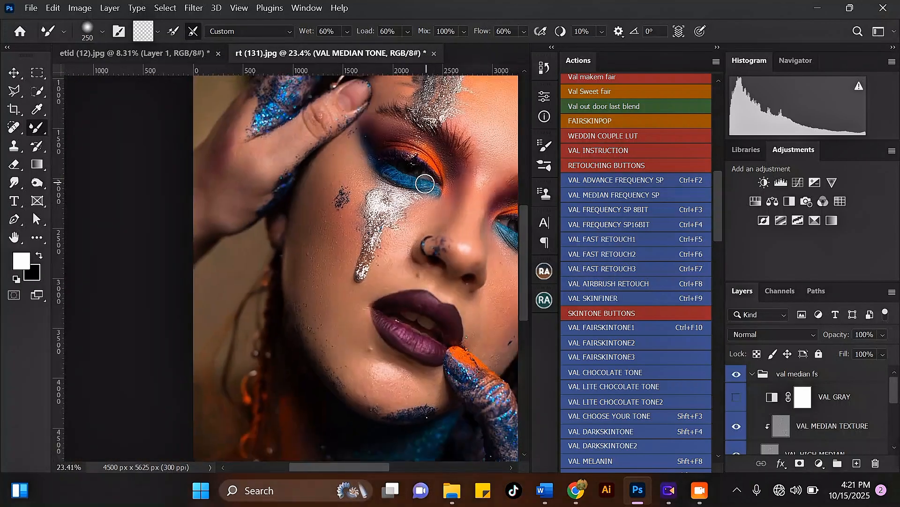
- Blend the skin between the silver drip, the nose ring and the upper lip with the Mixer Brush at about 250 to 300 pixels
{"action": "scroll", "coordinate": [413, 228], "scroll_direction": "up", "scroll_amount": 3}
{"action": "key", "text": "bracketright"}
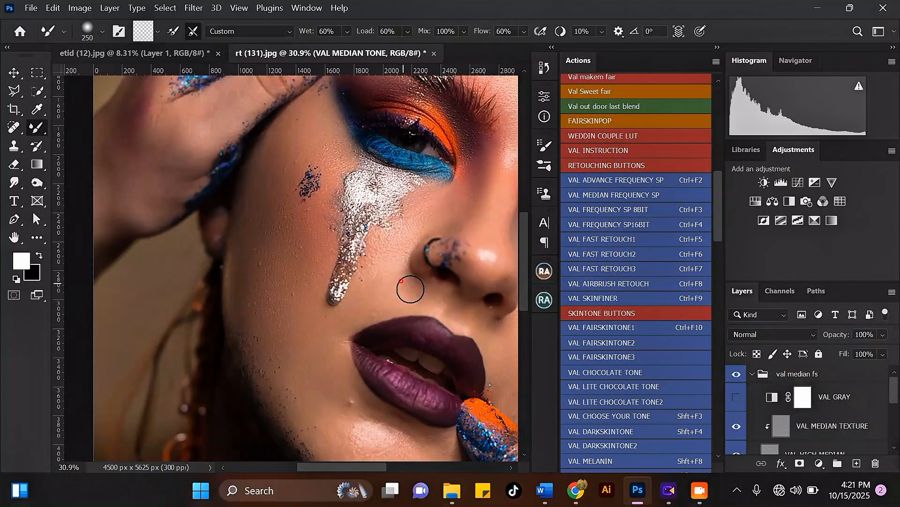
{"action": "mouse_move", "coordinate": [391, 289]}
{"action": "left_mouse_down"}
{"action": "mouse_move", "coordinate": [379, 268]}
{"action": "mouse_move", "coordinate": [357, 307]}
{"action": "mouse_move", "coordinate": [395, 286]}
{"action": "left_mouse_up"}
{"action": "key", "text": "bracketright"}
{"action": "key", "text": "bracketleft"}
{"action": "key", "text": "bracketleft"}
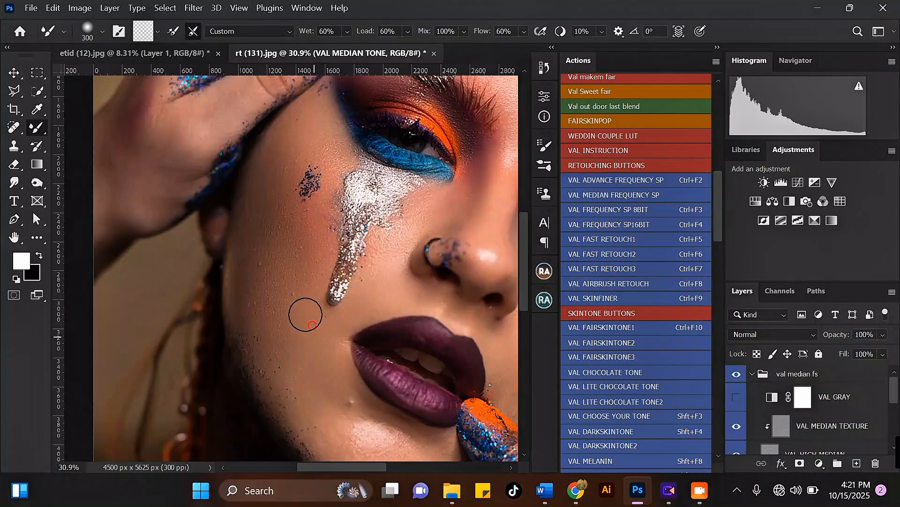
- Even out the cheek on both sides of the silver drip with a 300-pixel Mixer Brush
{"action": "scroll", "coordinate": [320, 280], "scroll_direction": "up", "scroll_amount": 1}
{"action": "mouse_move", "coordinate": [367, 266]}
{"action": "left_mouse_down"}
{"action": "mouse_move", "coordinate": [361, 275]}
{"action": "mouse_move", "coordinate": [382, 261]}
{"action": "left_mouse_up"}
{"action": "left_click_drag", "start_coordinate": [404, 227], "coordinate": [404, 233]}
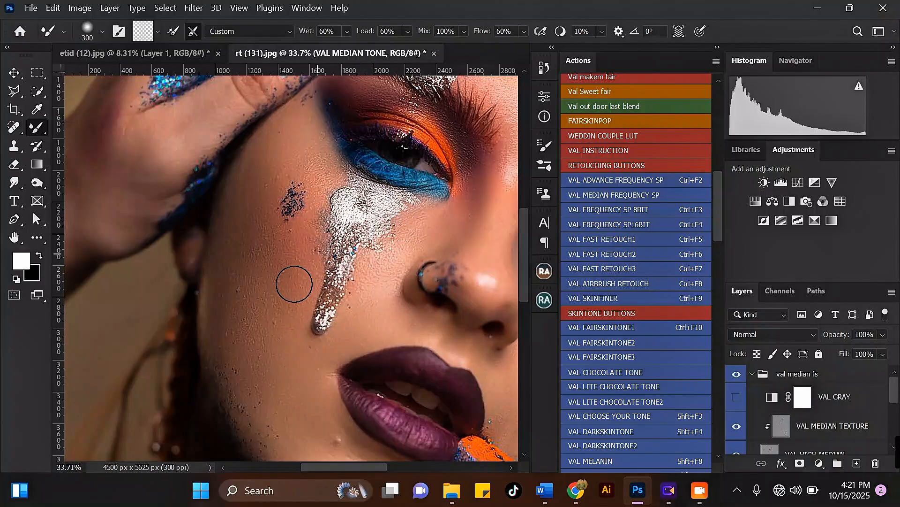
{"action": "mouse_move", "coordinate": [294, 284]}
{"action": "left_mouse_down"}
{"action": "mouse_move", "coordinate": [287, 245]}
{"action": "mouse_move", "coordinate": [283, 305]}
{"action": "mouse_move", "coordinate": [277, 263]}
{"action": "left_mouse_up"}
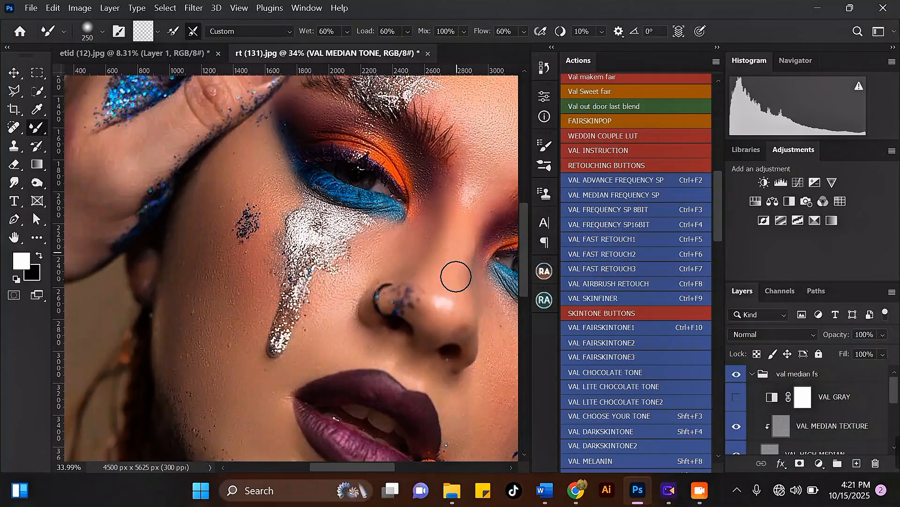
- Smooth the nose bridge and the side of the nose with the Mixer Brush reduced to 200 pixels
{"action": "key", "text": "bracketleft"}
{"action": "left_click", "coordinate": [456, 304], "text": "alt"}
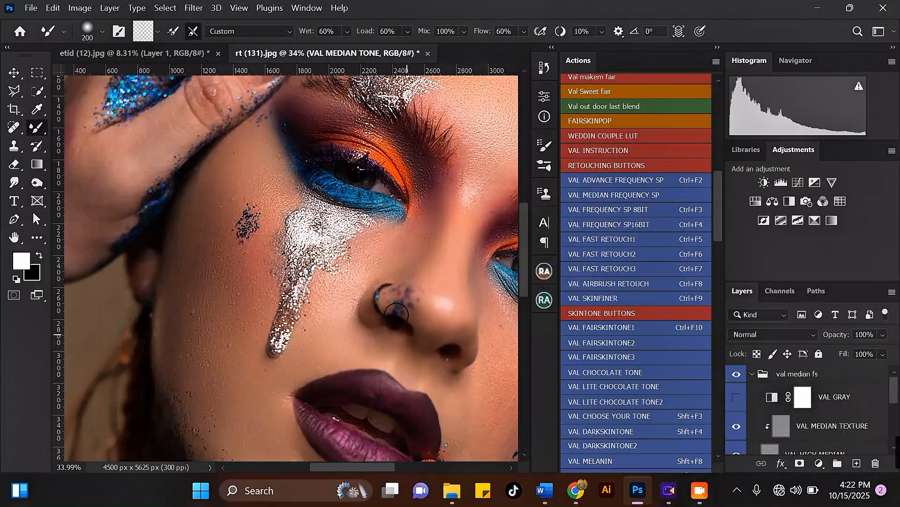
{"action": "scroll", "coordinate": [397, 314], "scroll_direction": "down", "scroll_amount": 4}
{"action": "scroll", "coordinate": [421, 347], "scroll_direction": "up", "scroll_amount": 3}
{"action": "scroll", "coordinate": [423, 349], "scroll_direction": "down", "scroll_amount": 3}
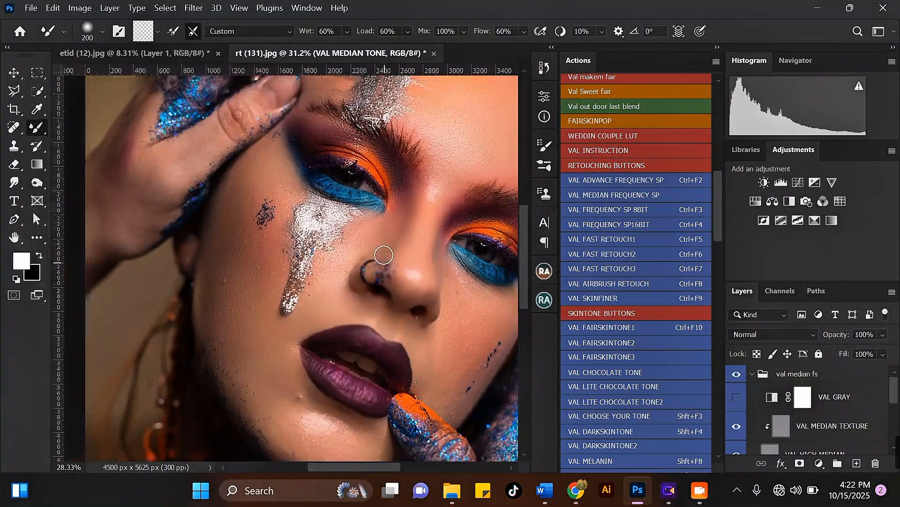
{"action": "scroll", "coordinate": [441, 272], "scroll_direction": "up", "scroll_amount": 4}
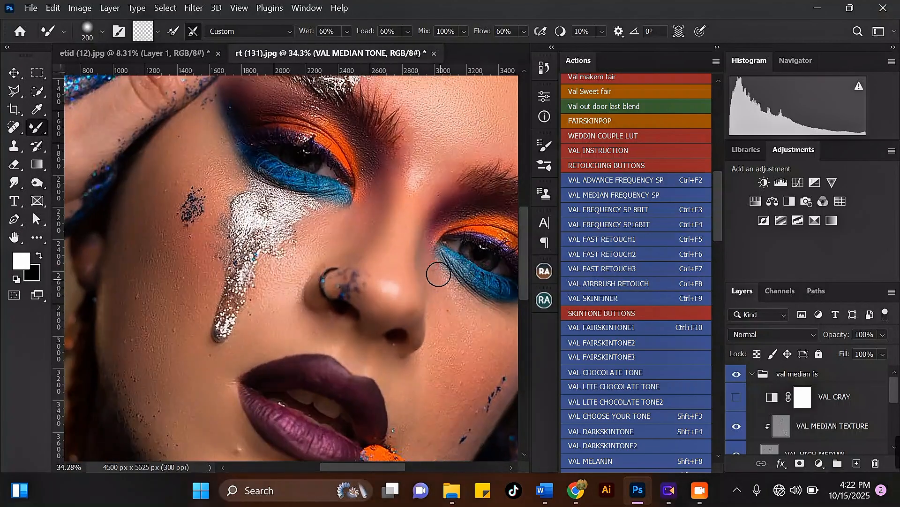
- Blend the skin between the eyebrows with the Mixer Brush enlarged to 300 pixels
{"action": "scroll", "coordinate": [361, 188], "scroll_direction": "down", "scroll_amount": 3}
{"action": "scroll", "coordinate": [401, 216], "scroll_direction": "up", "scroll_amount": 3}
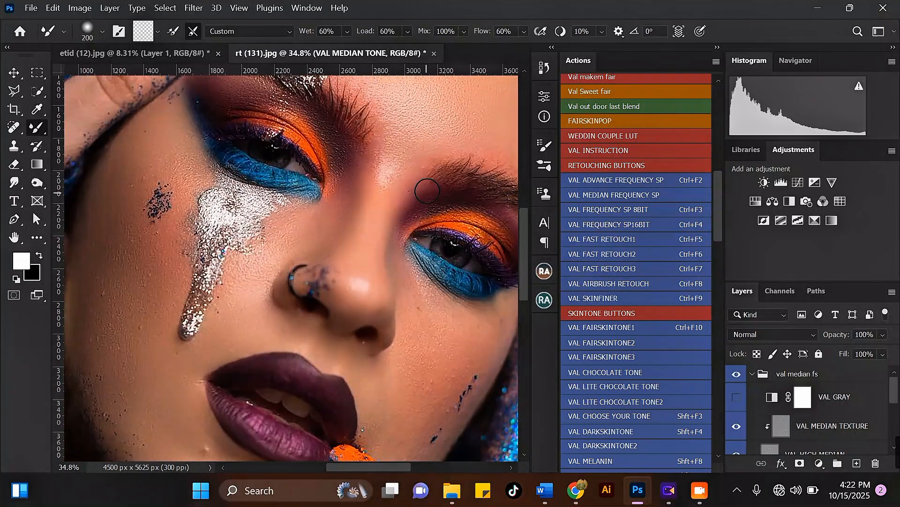
{"action": "key", "text": "bracketright"}
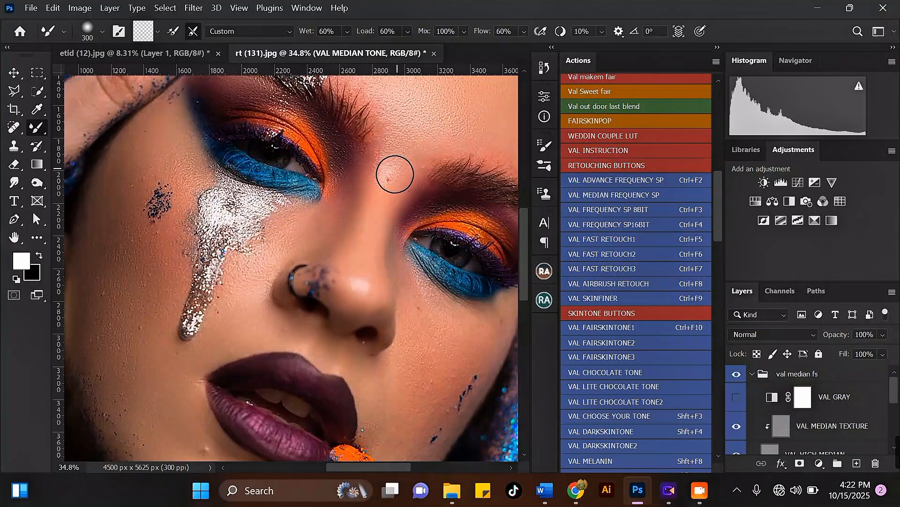
{"action": "scroll", "coordinate": [324, 147], "scroll_direction": "down", "scroll_amount": 3}
{"action": "scroll", "coordinate": [415, 263], "scroll_direction": "up", "scroll_amount": 4}
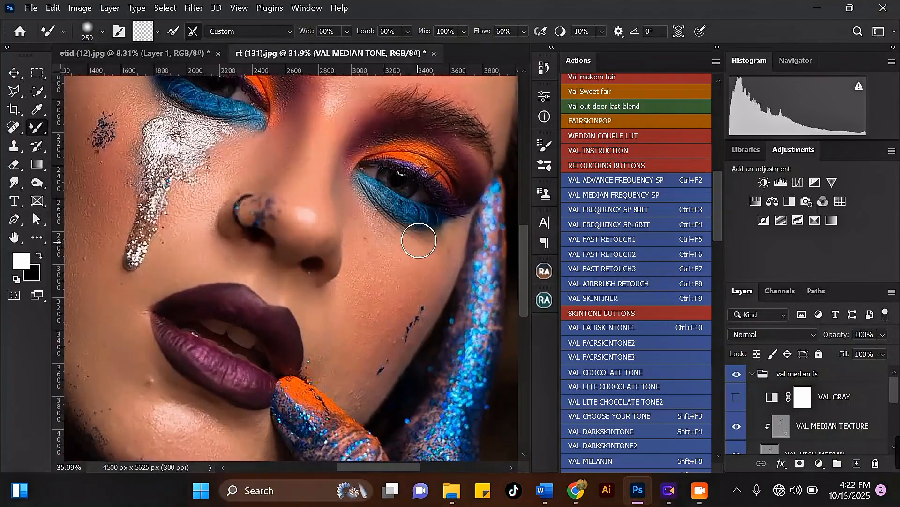
- Blend the skin under the other eye and down that cheek with the Mixer Brush at 250, then 300 pixels
{"action": "key", "text": "bracketleft"}
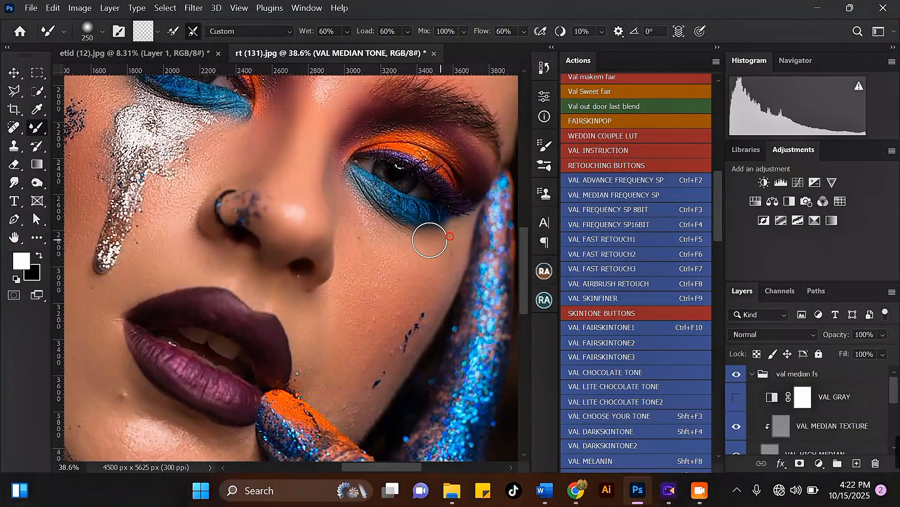
{"action": "left_click_drag", "start_coordinate": [359, 229], "coordinate": [373, 234]}
{"action": "key", "text": "bracketright"}
{"action": "left_click_drag", "start_coordinate": [414, 269], "coordinate": [436, 259]}
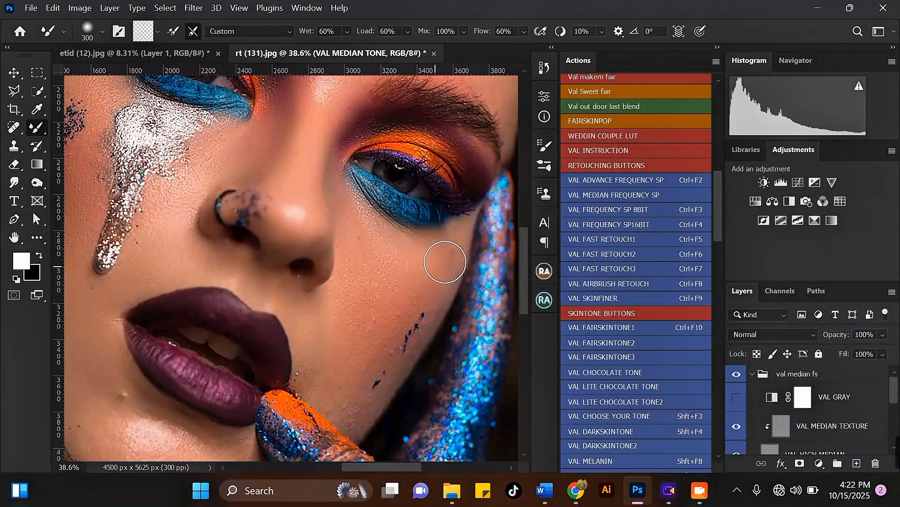
{"action": "mouse_move", "coordinate": [392, 238]}
{"action": "left_mouse_down"}
{"action": "mouse_move", "coordinate": [371, 239]}
{"action": "mouse_move", "coordinate": [356, 247]}
{"action": "mouse_move", "coordinate": [358, 264]}
{"action": "mouse_move", "coordinate": [370, 240]}
{"action": "mouse_move", "coordinate": [353, 220]}
{"action": "mouse_move", "coordinate": [366, 264]}
{"action": "left_mouse_up"}
{"action": "mouse_move", "coordinate": [375, 240]}
{"action": "left_mouse_down"}
{"action": "mouse_move", "coordinate": [362, 227]}
{"action": "mouse_move", "coordinate": [384, 264]}
{"action": "mouse_move", "coordinate": [402, 267]}
{"action": "mouse_move", "coordinate": [390, 269]}
{"action": "mouse_move", "coordinate": [379, 254]}
{"action": "mouse_move", "coordinate": [387, 275]}
{"action": "mouse_move", "coordinate": [421, 280]}
{"action": "mouse_move", "coordinate": [363, 370]}
{"action": "mouse_move", "coordinate": [333, 374]}
{"action": "left_mouse_up"}
- Blend the skin beside the mouth corner above the orange fingertip with the Mixer Brush set to 250 pixels
{"action": "key", "text": "bracketright"}
{"action": "key", "text": "bracketright"}
{"action": "key", "text": "bracketright"}
{"action": "key", "text": "bracketleft"}
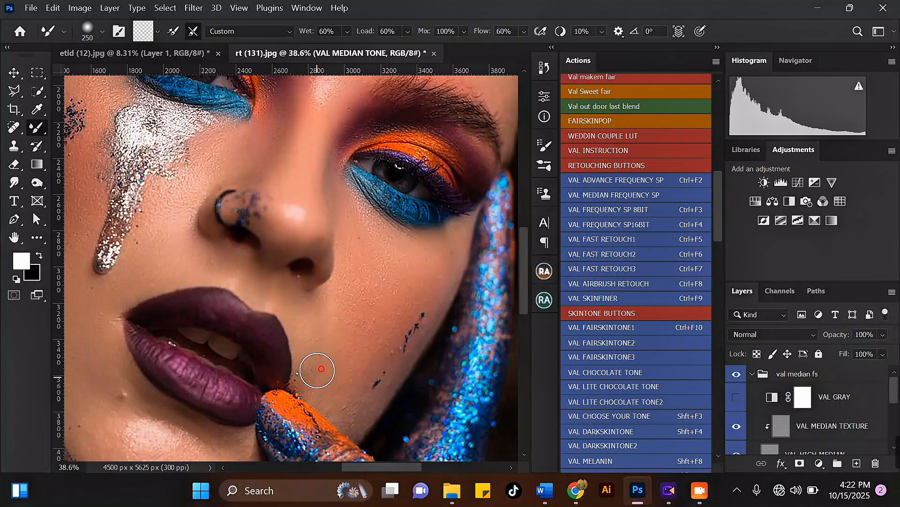
{"action": "key", "text": "bracketleft"}
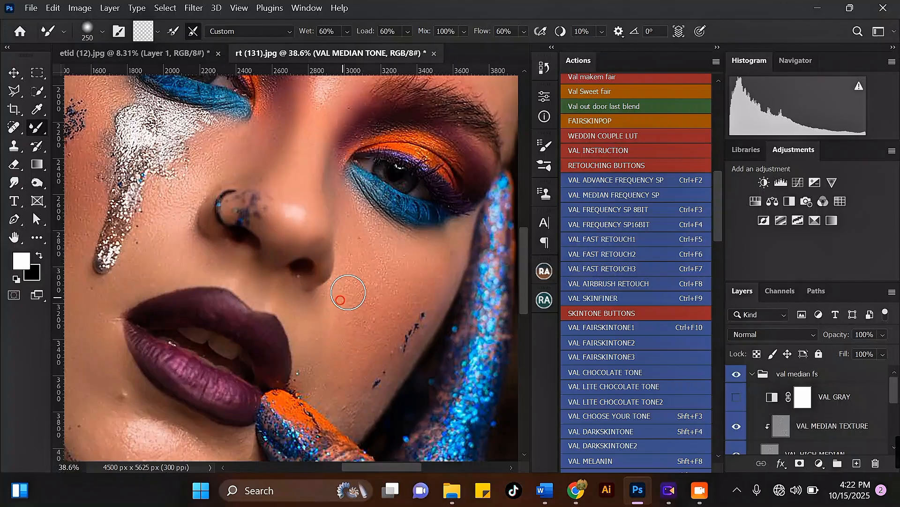
- Even out the cheek between the nose and the dark glitter flecks with the Mixer Brush enlarged to 400 pixels
{"action": "key", "text": "bracketright"}
{"action": "key", "text": "bracketright"}
{"action": "mouse_move", "coordinate": [348, 293]}
{"action": "left_mouse_down"}
{"action": "mouse_move", "coordinate": [357, 261]}
{"action": "mouse_move", "coordinate": [351, 328]}
{"action": "mouse_move", "coordinate": [360, 311]}
{"action": "left_mouse_up"}
{"action": "key", "text": "bracketleft"}
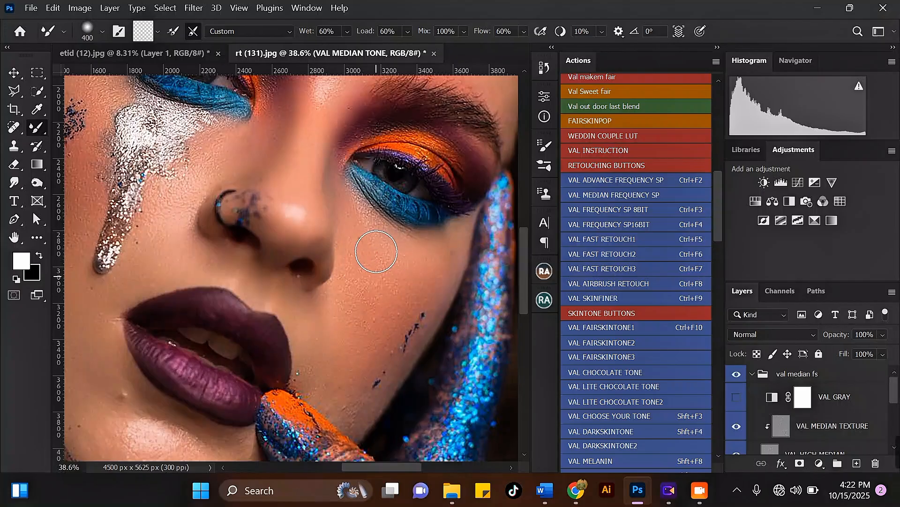
{"action": "left_click_drag", "start_coordinate": [366, 232], "coordinate": [407, 270]}
{"action": "mouse_move", "coordinate": [331, 339]}
{"action": "left_mouse_down"}
{"action": "mouse_move", "coordinate": [332, 357]}
{"action": "mouse_move", "coordinate": [348, 287]}
{"action": "left_mouse_up"}
- Blend the lower cheek beside the lips up toward the under-eye area, starting at 300 pixels and enlarging the Mixer Brush
{"action": "scroll", "coordinate": [348, 290], "scroll_direction": "down", "scroll_amount": 5}
{"action": "scroll", "coordinate": [350, 339], "scroll_direction": "up", "scroll_amount": 7}
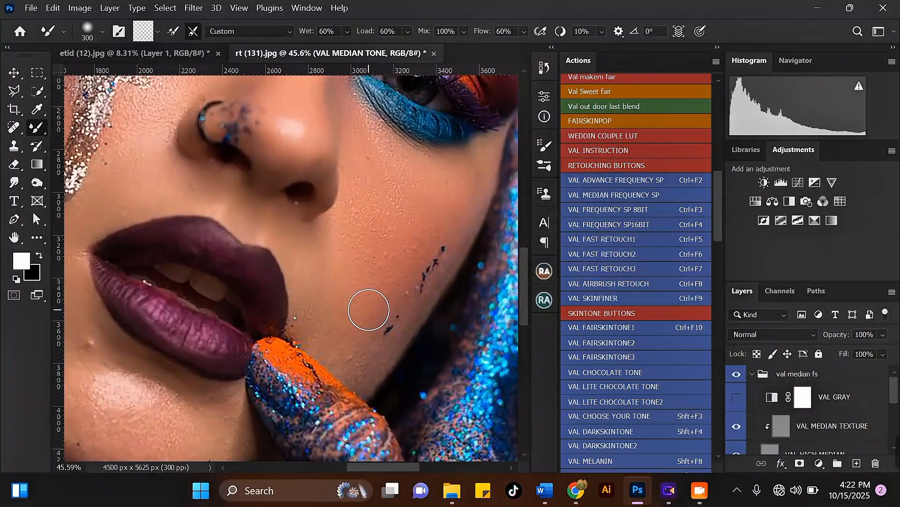
{"action": "left_click_drag", "start_coordinate": [333, 345], "coordinate": [337, 307]}
{"action": "key", "text": "bracketright"}
{"action": "mouse_move", "coordinate": [336, 273]}
{"action": "left_mouse_down"}
{"action": "mouse_move", "coordinate": [326, 271]}
{"action": "mouse_move", "coordinate": [324, 289]}
{"action": "mouse_move", "coordinate": [330, 322]}
{"action": "left_mouse_up"}
{"action": "key", "text": "bracketright"}
{"action": "mouse_move", "coordinate": [366, 290]}
{"action": "left_mouse_down"}
{"action": "mouse_move", "coordinate": [371, 237]}
{"action": "mouse_move", "coordinate": [394, 257]}
{"action": "mouse_move", "coordinate": [392, 205]}
{"action": "left_mouse_up"}
- Blend around the dark glitter flecks along the cheek edge with a 200-pixel Mixer Brush, then enlarge it to 300 pixels
{"action": "key", "text": "bracketleft"}
{"action": "key", "text": "bracketleft"}
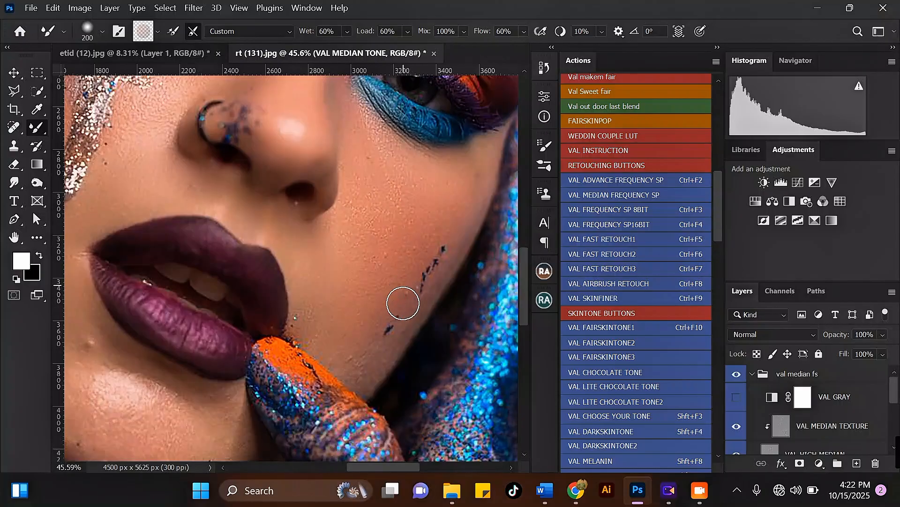
{"action": "left_click_drag", "start_coordinate": [403, 304], "coordinate": [383, 349]}
{"action": "key", "text": "bracketleft"}
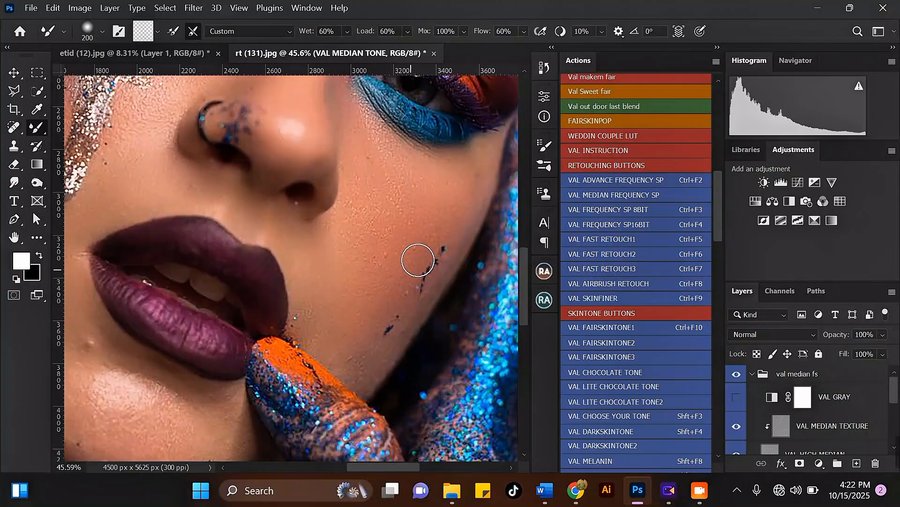
{"action": "key", "text": "bracketright"}
{"action": "key", "text": "bracketright"}
{"action": "key", "text": "bracketright"}
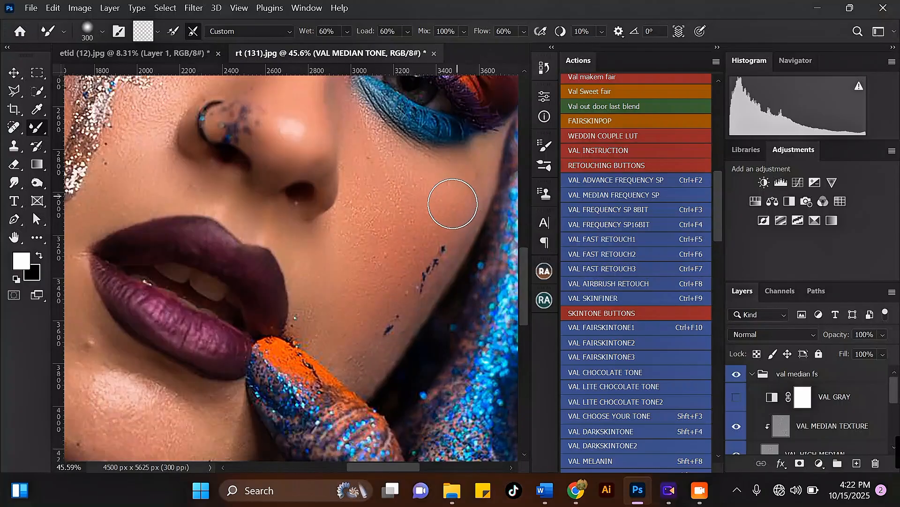
- Blend the jaw and the chin highlight below the lower lip with the Mixer Brush at 300, then 250 pixels
{"action": "scroll", "coordinate": [458, 195], "scroll_direction": "down", "scroll_amount": 2}
{"action": "scroll", "coordinate": [417, 184], "scroll_direction": "down", "scroll_amount": 2}
{"action": "key", "text": "bracketleft"}
{"action": "scroll", "coordinate": [255, 281], "scroll_direction": "up", "scroll_amount": 2}
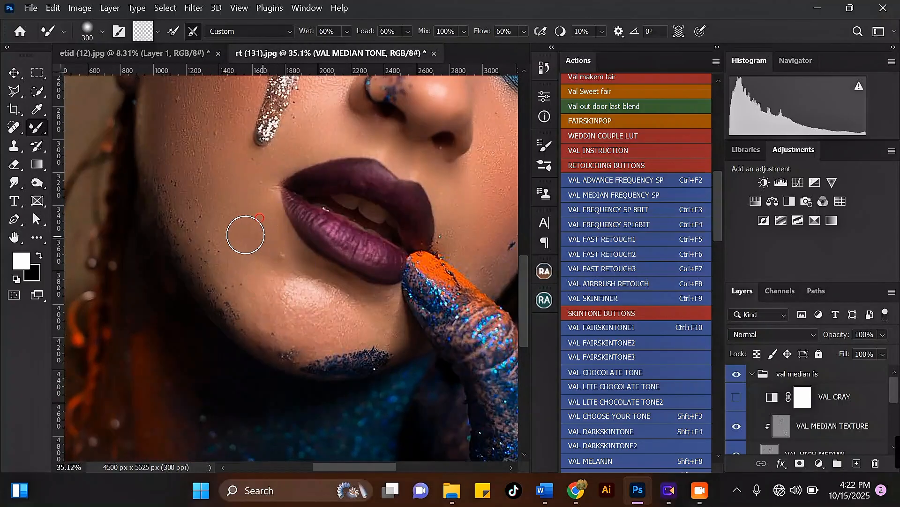
{"action": "mouse_move", "coordinate": [239, 281]}
{"action": "left_mouse_down"}
{"action": "mouse_move", "coordinate": [277, 335]}
{"action": "mouse_move", "coordinate": [232, 305]}
{"action": "mouse_move", "coordinate": [190, 231]}
{"action": "mouse_move", "coordinate": [300, 344]}
{"action": "mouse_move", "coordinate": [329, 348]}
{"action": "mouse_move", "coordinate": [350, 325]}
{"action": "mouse_move", "coordinate": [385, 334]}
{"action": "mouse_move", "coordinate": [393, 305]}
{"action": "mouse_move", "coordinate": [368, 301]}
{"action": "mouse_move", "coordinate": [353, 315]}
{"action": "left_mouse_up"}
{"action": "left_click_drag", "start_coordinate": [355, 305], "coordinate": [308, 271]}
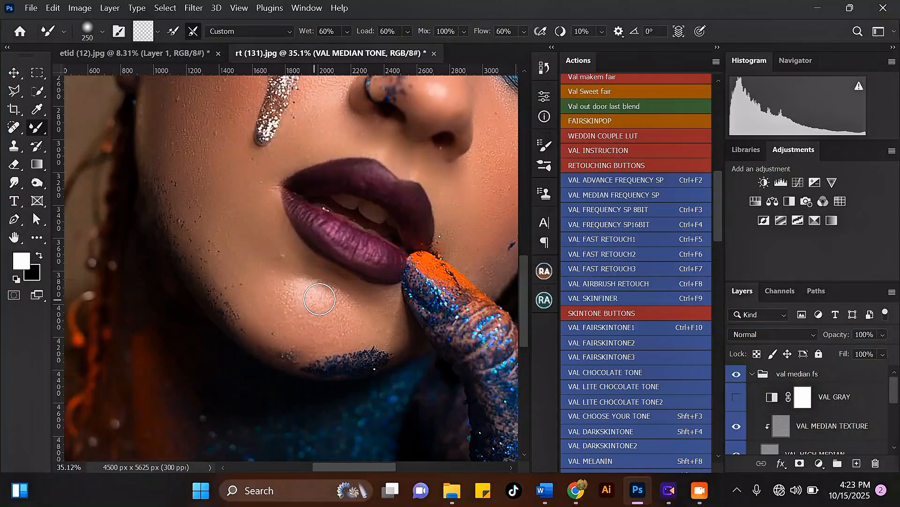
- Blend from the chin edge up to the skin beside the mouth corner with the Mixer Brush enlarged to 400 pixels
{"action": "key", "text": "bracketright"}
{"action": "mouse_move", "coordinate": [286, 341]}
{"action": "left_mouse_down"}
{"action": "mouse_move", "coordinate": [321, 342]}
{"action": "mouse_move", "coordinate": [267, 333]}
{"action": "mouse_move", "coordinate": [255, 312]}
{"action": "mouse_move", "coordinate": [265, 297]}
{"action": "left_mouse_up"}
{"action": "key", "text": "bracketright"}
{"action": "mouse_move", "coordinate": [260, 236]}
{"action": "left_mouse_down"}
{"action": "mouse_move", "coordinate": [281, 257]}
{"action": "mouse_move", "coordinate": [259, 234]}
{"action": "mouse_move", "coordinate": [270, 267]}
{"action": "left_mouse_up"}
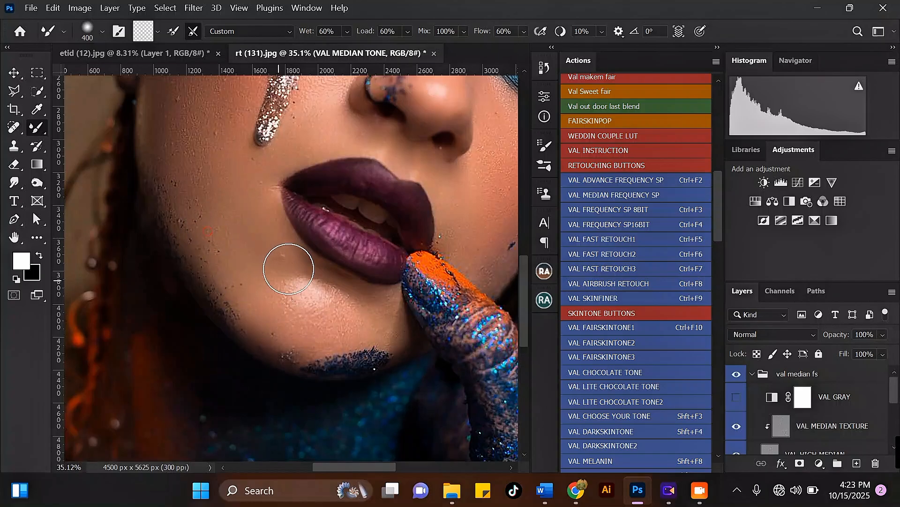
- Refine the chin highlight beneath the lower lip with the Mixer Brush at 250, then 300 pixels
{"action": "key", "text": "bracketleft"}
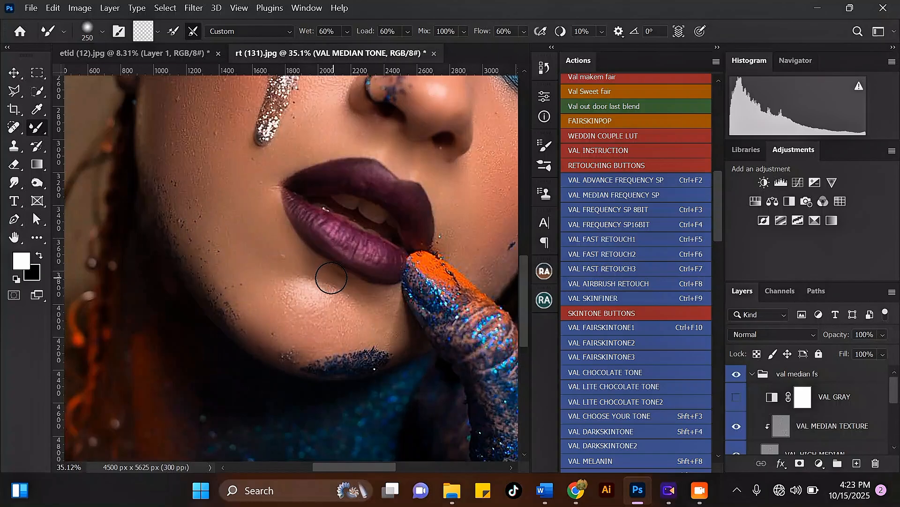
{"action": "key", "text": "bracketright"}
{"action": "mouse_move", "coordinate": [288, 291]}
{"action": "left_mouse_down"}
{"action": "mouse_move", "coordinate": [293, 309]}
{"action": "mouse_move", "coordinate": [325, 317]}
{"action": "mouse_move", "coordinate": [294, 330]}
{"action": "mouse_move", "coordinate": [298, 323]}
{"action": "left_mouse_up"}
{"action": "scroll", "coordinate": [298, 323], "scroll_direction": "down", "scroll_amount": 2}
{"action": "key", "text": "bracketleft"}
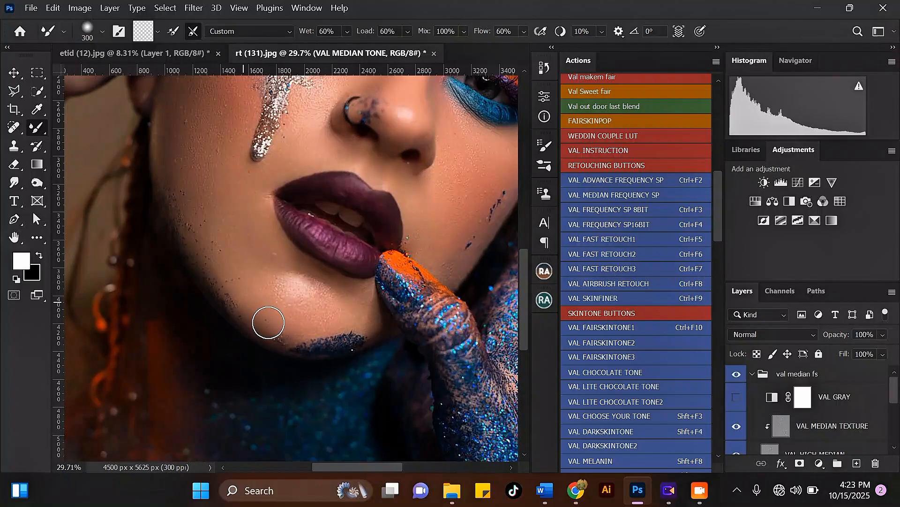
- Blend the lower cheek between the jawline glitter and the lips with the Mixer Brush at 400, then 500 pixels
{"action": "scroll", "coordinate": [269, 257], "scroll_direction": "down", "scroll_amount": 2}
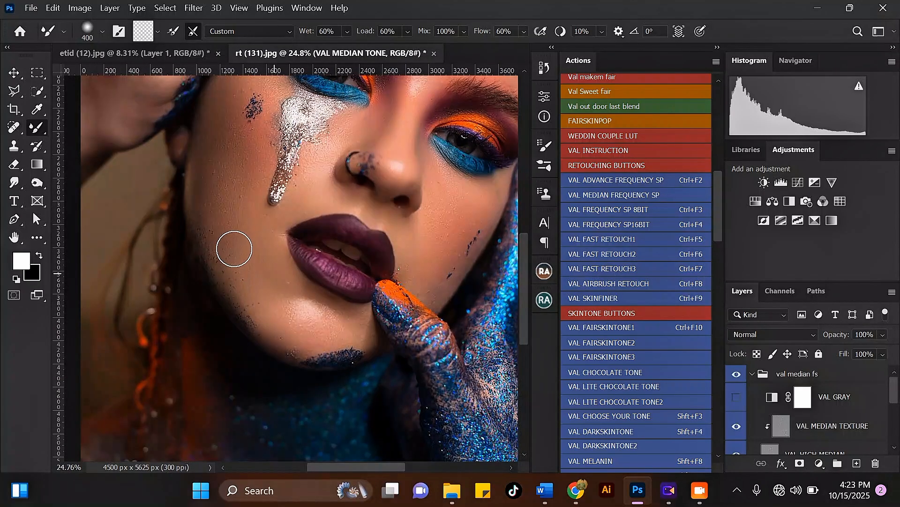
{"action": "key", "text": "bracketright"}
{"action": "left_click_drag", "start_coordinate": [241, 247], "coordinate": [255, 225]}
{"action": "key", "text": "bracketright"}
{"action": "scroll", "coordinate": [266, 239], "scroll_direction": "down", "scroll_amount": 4}
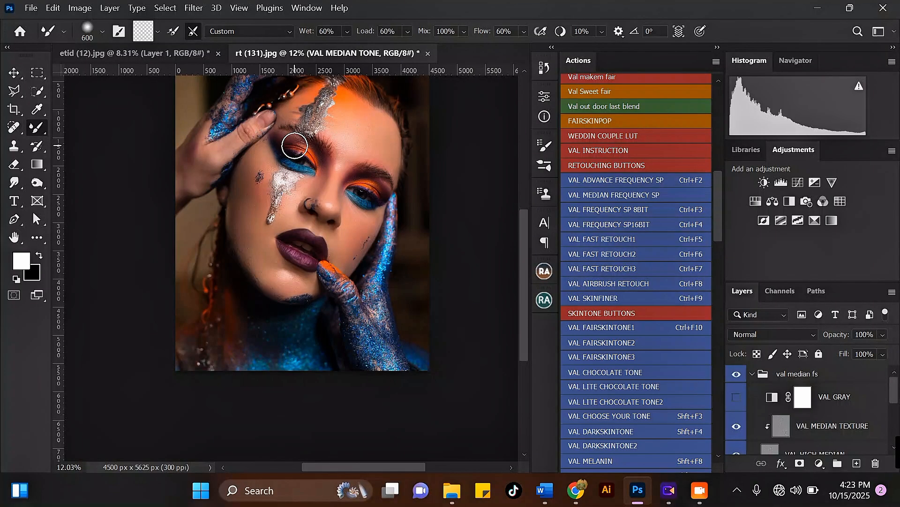
{"action": "scroll", "coordinate": [292, 144], "scroll_direction": "up", "scroll_amount": 3}
{"action": "key", "text": "bracketleft"}
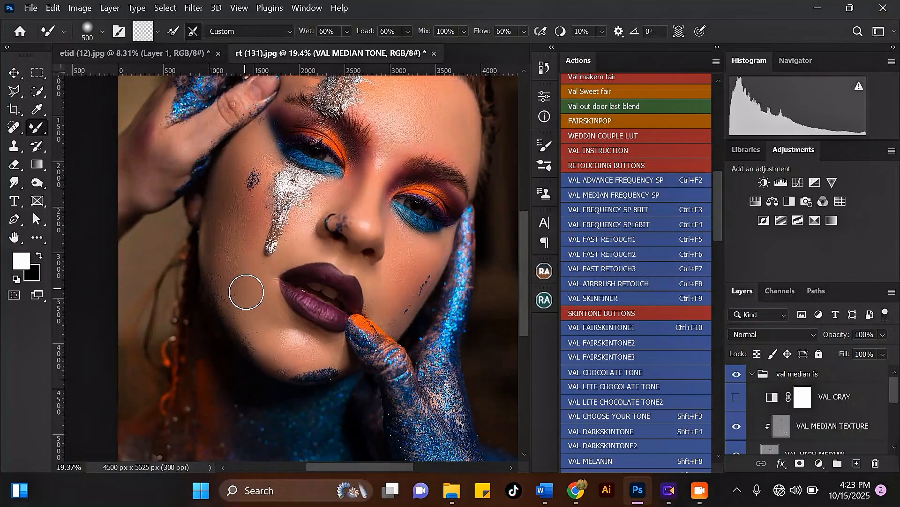
{"action": "scroll", "coordinate": [257, 283], "scroll_direction": "down", "scroll_amount": 2}
- Smooth the back of the raised hand below the blue glitter with the Mixer Brush reduced to 300 pixels
{"action": "scroll", "coordinate": [163, 180], "scroll_direction": "up", "scroll_amount": 5}
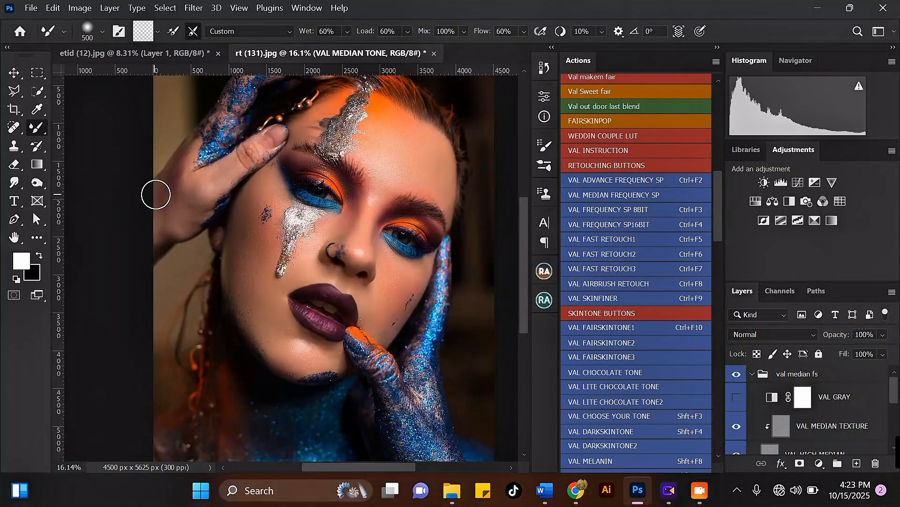
{"action": "scroll", "coordinate": [183, 173], "scroll_direction": "up", "scroll_amount": 2}
{"action": "key", "text": "bracketleft"}
{"action": "key", "text": "bracketleft"}
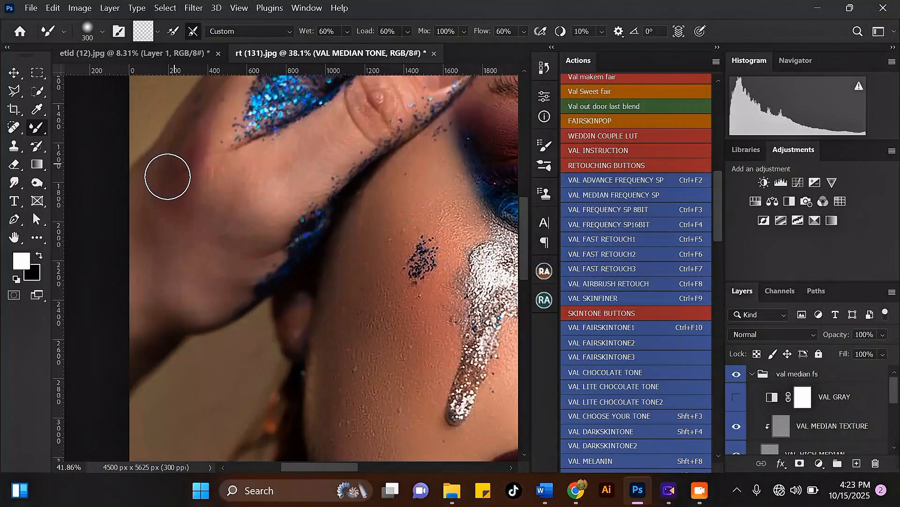
{"action": "mouse_move", "coordinate": [144, 299]}
{"action": "left_mouse_down"}
{"action": "mouse_move", "coordinate": [188, 300]}
{"action": "mouse_move", "coordinate": [230, 271]}
{"action": "mouse_move", "coordinate": [210, 282]}
{"action": "left_mouse_up"}
{"action": "mouse_move", "coordinate": [197, 249]}
{"action": "left_mouse_down"}
{"action": "mouse_move", "coordinate": [209, 229]}
{"action": "mouse_move", "coordinate": [248, 241]}
{"action": "mouse_move", "coordinate": [242, 201]}
{"action": "mouse_move", "coordinate": [217, 198]}
{"action": "mouse_move", "coordinate": [262, 161]}
{"action": "mouse_move", "coordinate": [289, 153]}
{"action": "mouse_move", "coordinate": [290, 192]}
{"action": "mouse_move", "coordinate": [334, 150]}
{"action": "mouse_move", "coordinate": [324, 167]}
{"action": "mouse_move", "coordinate": [326, 133]}
{"action": "mouse_move", "coordinate": [291, 161]}
{"action": "mouse_move", "coordinate": [333, 146]}
{"action": "mouse_move", "coordinate": [323, 162]}
{"action": "mouse_move", "coordinate": [267, 160]}
{"action": "mouse_move", "coordinate": [255, 169]}
{"action": "mouse_move", "coordinate": [257, 219]}
{"action": "left_mouse_up"}
- Blend the raised thumb's knuckle and the skin beside the hand's blue glitter with the Mixer Brush at 300 pixels
{"action": "scroll", "coordinate": [258, 220], "scroll_direction": "down", "scroll_amount": 1}
{"action": "scroll", "coordinate": [324, 145], "scroll_direction": "up", "scroll_amount": 1}
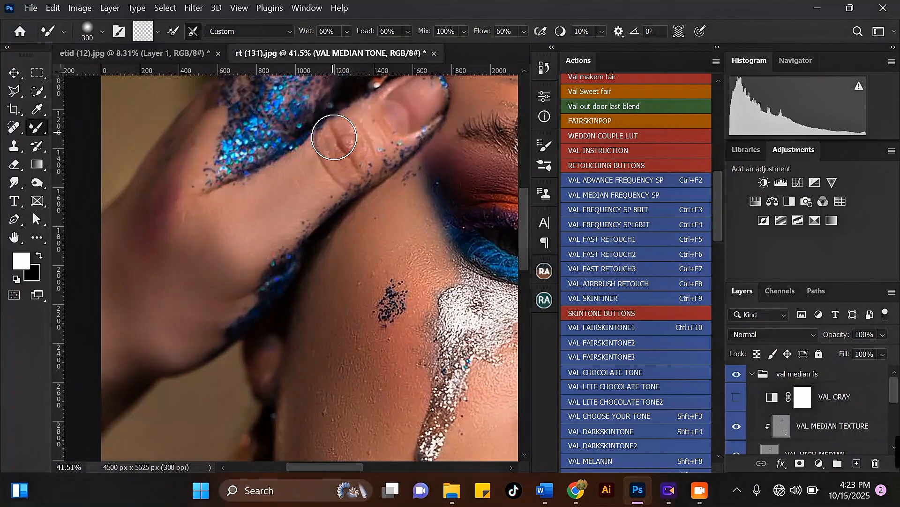
{"action": "mouse_move", "coordinate": [335, 139]}
{"action": "left_mouse_down"}
{"action": "mouse_move", "coordinate": [353, 167]}
{"action": "mouse_move", "coordinate": [363, 162]}
{"action": "mouse_move", "coordinate": [358, 135]}
{"action": "left_mouse_up"}
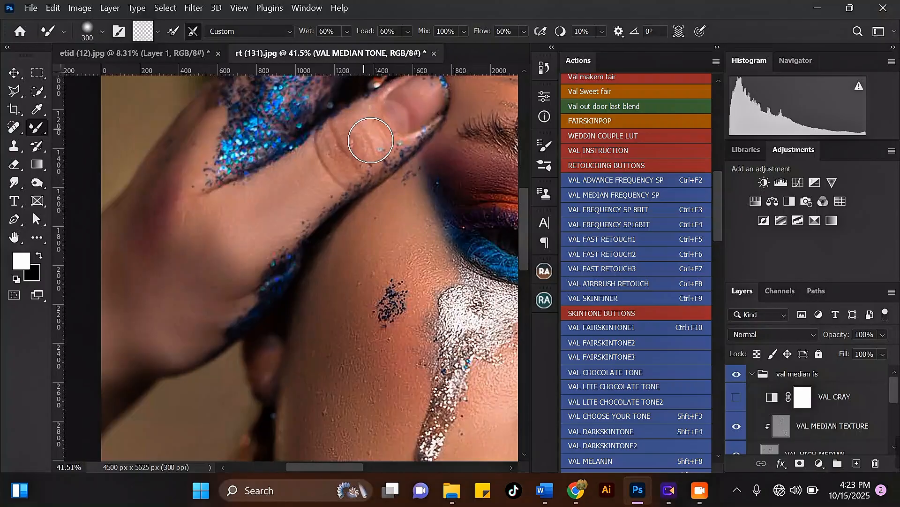
{"action": "scroll", "coordinate": [307, 201], "scroll_direction": "down", "scroll_amount": 2}
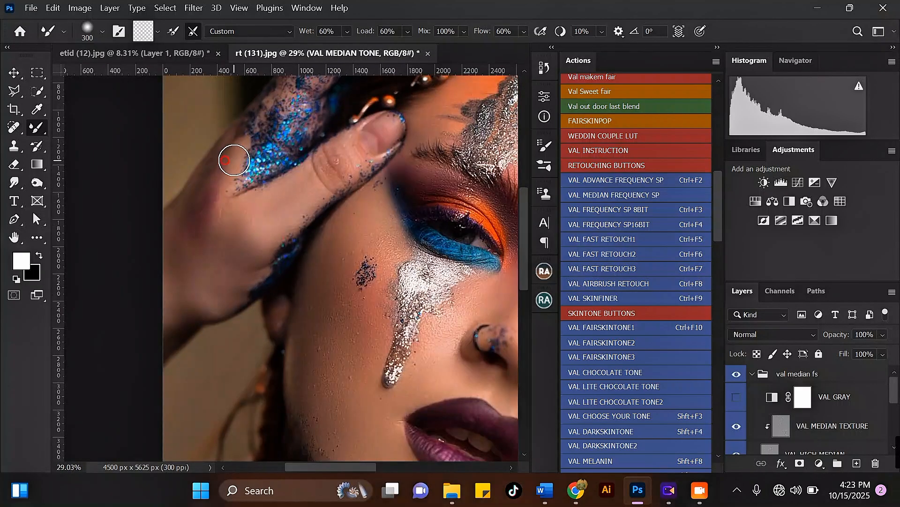
{"action": "scroll", "coordinate": [235, 157], "scroll_direction": "down", "scroll_amount": 3}
{"action": "scroll", "coordinate": [332, 139], "scroll_direction": "up", "scroll_amount": 2}
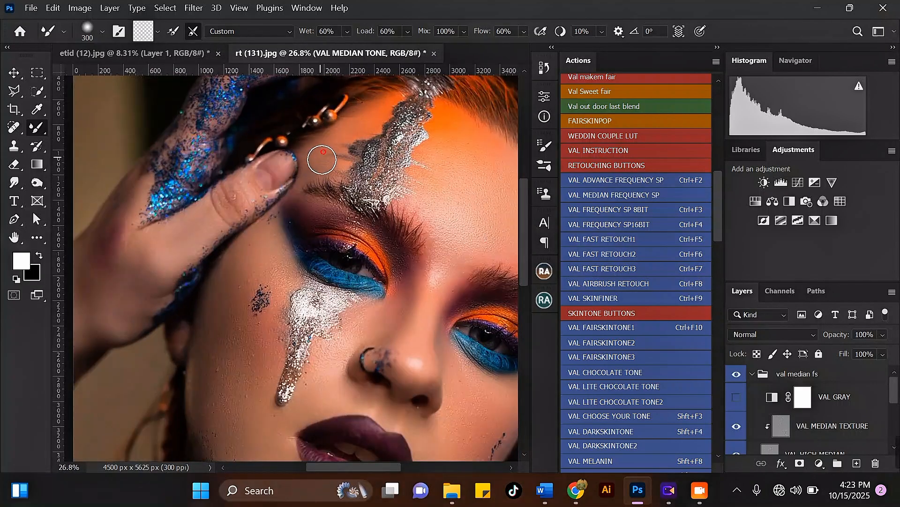
- Blend the forehead and the skin between the eyebrows with the Mixer Brush enlarged to 400, then 600 pixels
{"action": "scroll", "coordinate": [310, 151], "scroll_direction": "down", "scroll_amount": 3}
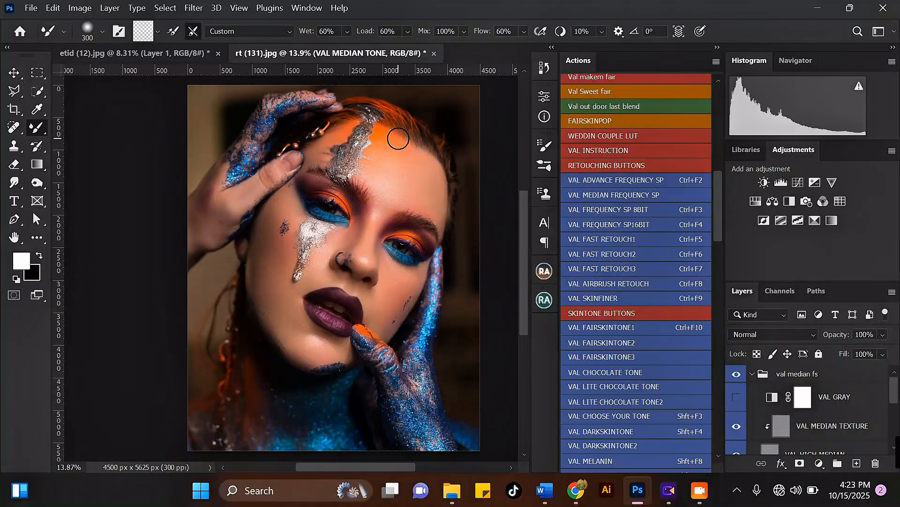
{"action": "scroll", "coordinate": [398, 138], "scroll_direction": "up", "scroll_amount": 2}
{"action": "key", "text": "bracketright"}
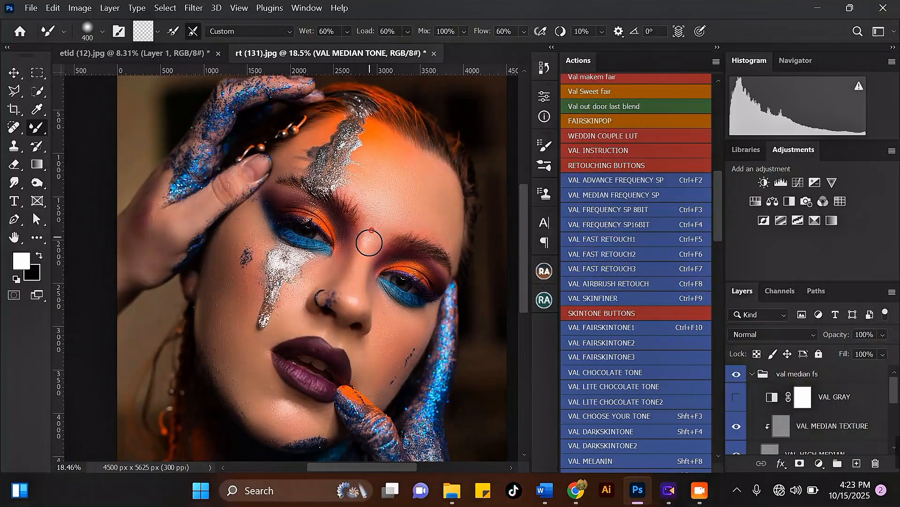
{"action": "key", "text": "bracketright"}
{"action": "key", "text": "bracketright"}
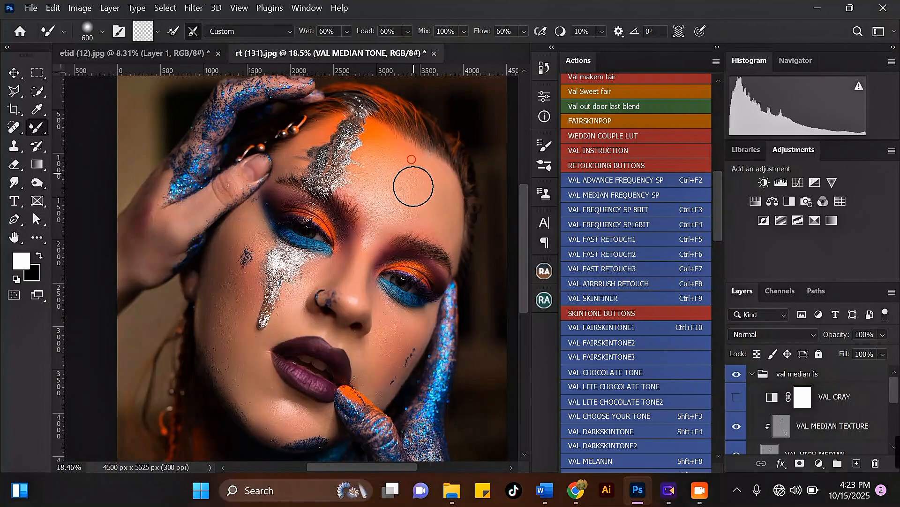
- Smooth the cheek beside the blue-painted fingers and the nose with the Mixer Brush reduced to 300, then 250 pixels
{"action": "key", "text": "bracketleft"}
{"action": "key", "text": "bracketleft"}
{"action": "key", "text": "bracketleft"}
{"action": "scroll", "coordinate": [395, 277], "scroll_direction": "up", "scroll_amount": 2}
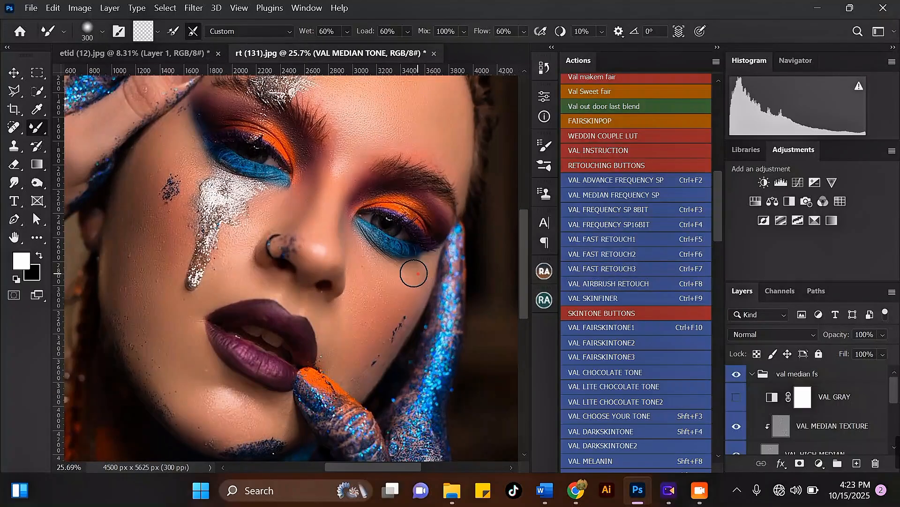
{"action": "key", "text": "bracketleft"}
{"action": "key", "text": "bracketright"}
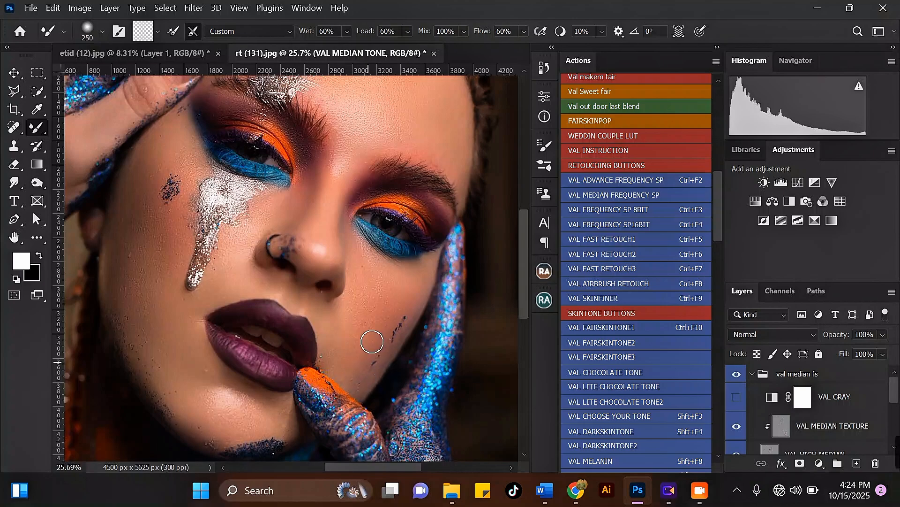
{"action": "mouse_move", "coordinate": [358, 357]}
{"action": "left_mouse_down"}
{"action": "mouse_move", "coordinate": [352, 318]}
{"action": "mouse_move", "coordinate": [343, 325]}
{"action": "left_mouse_up"}
{"action": "left_click_drag", "start_coordinate": [298, 249], "coordinate": [305, 265]}
- Compare the portrait before and after blending by hiding and showing the val median fs group
{"action": "scroll", "coordinate": [291, 311], "scroll_direction": "down", "scroll_amount": 5}
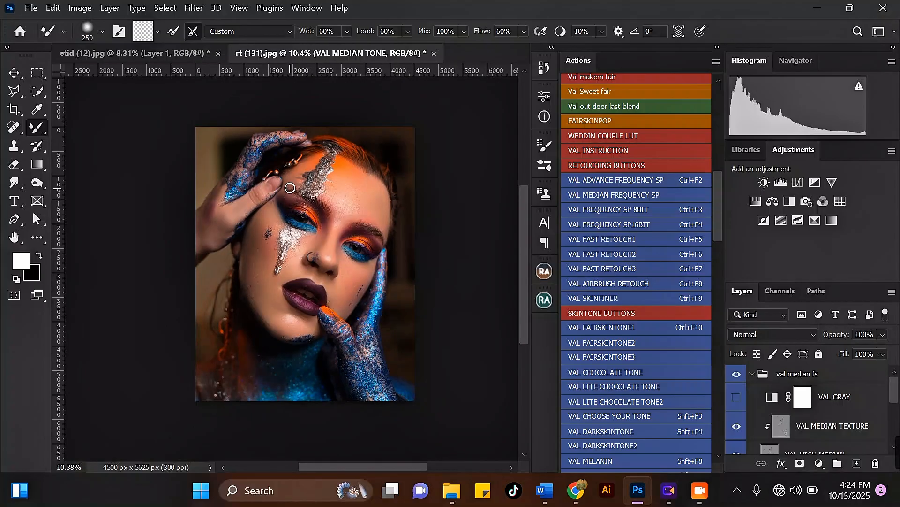
{"action": "scroll", "coordinate": [290, 188], "scroll_direction": "up", "scroll_amount": 4}
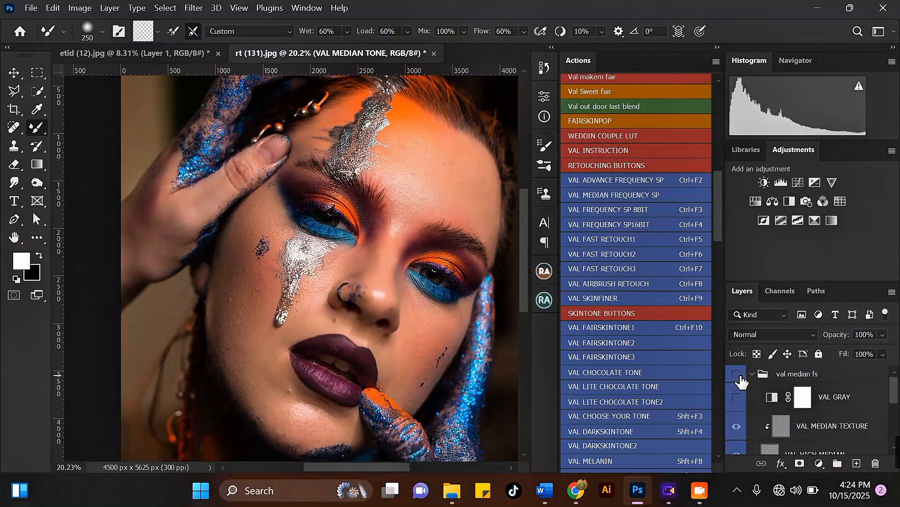
{"action": "left_click", "coordinate": [738, 375]}
{"action": "left_click", "coordinate": [737, 375]}
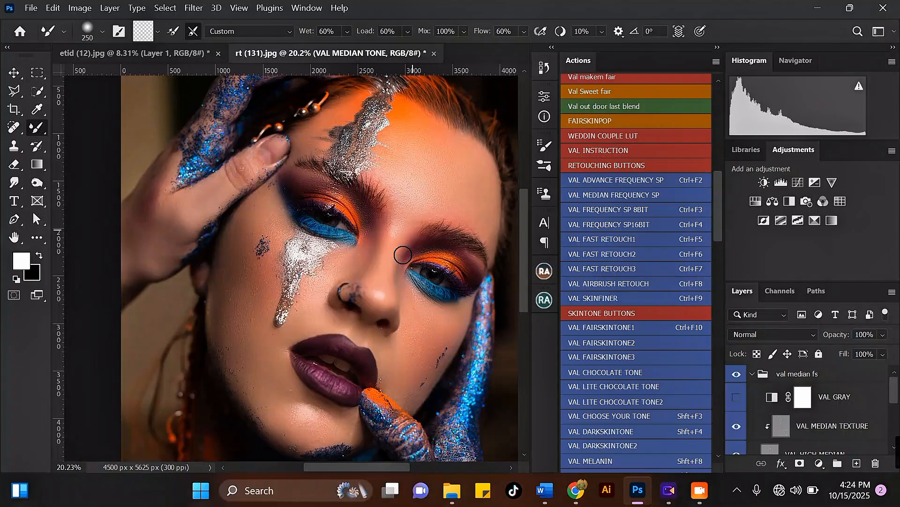
- Examine the skin on the cheek, chin and forehead up close for remaining texture flaws
{"action": "scroll", "coordinate": [244, 344], "scroll_direction": "up", "scroll_amount": 5}
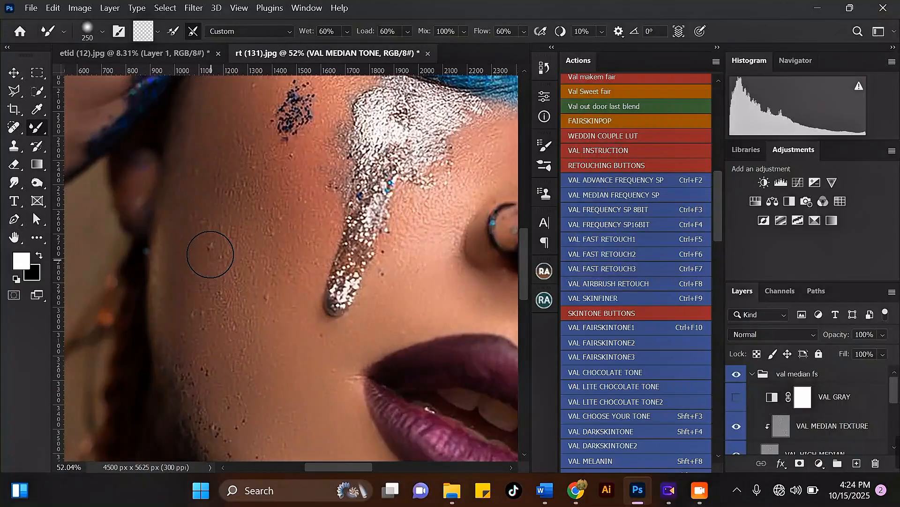
{"action": "scroll", "coordinate": [243, 187], "scroll_direction": "down", "scroll_amount": 3}
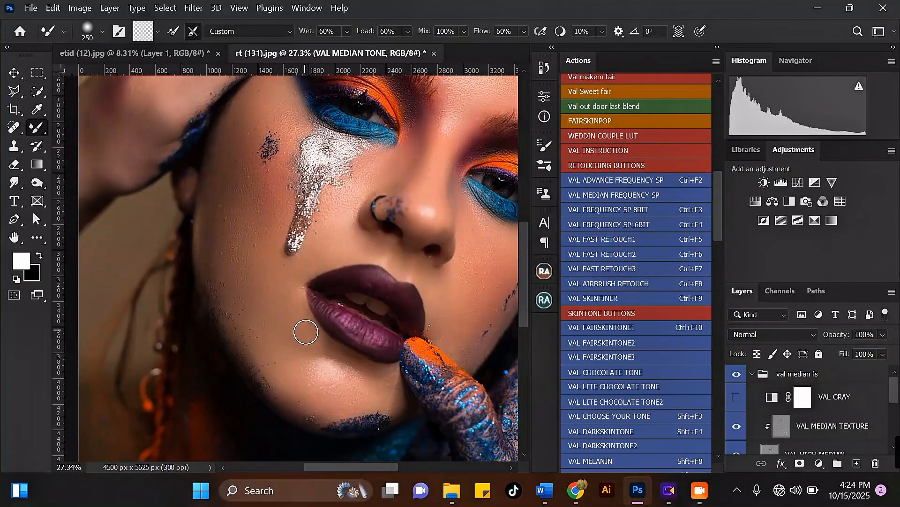
{"action": "scroll", "coordinate": [307, 335], "scroll_direction": "up", "scroll_amount": 2}
{"action": "scroll", "coordinate": [342, 324], "scroll_direction": "down", "scroll_amount": 3}
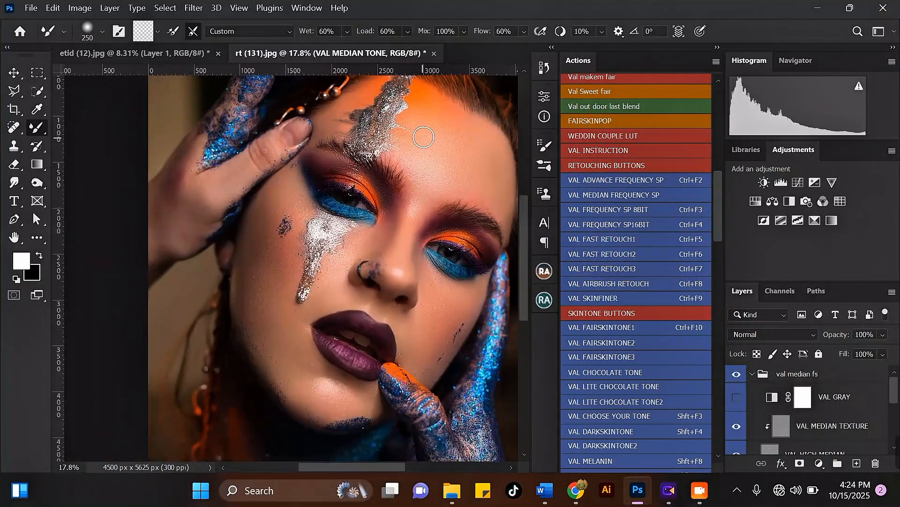
{"action": "scroll", "coordinate": [444, 126], "scroll_direction": "up", "scroll_amount": 3}
{"action": "scroll", "coordinate": [412, 125], "scroll_direction": "down", "scroll_amount": 6}
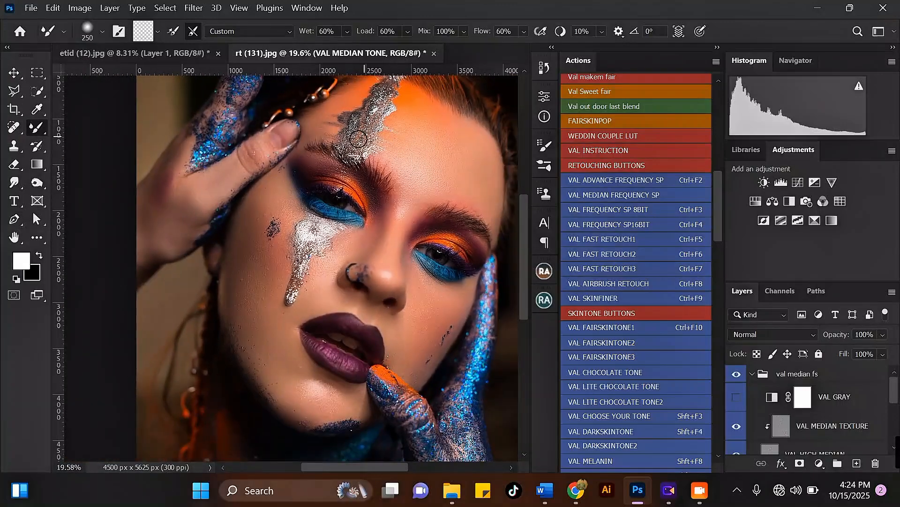
{"action": "scroll", "coordinate": [359, 204], "scroll_direction": "up", "scroll_amount": 3}
- Set up the Clone Stamp on the VAL MEDIAN TEXTURE layer with the brush reduced to 60 pixels
{"action": "left_click", "coordinate": [856, 427]}
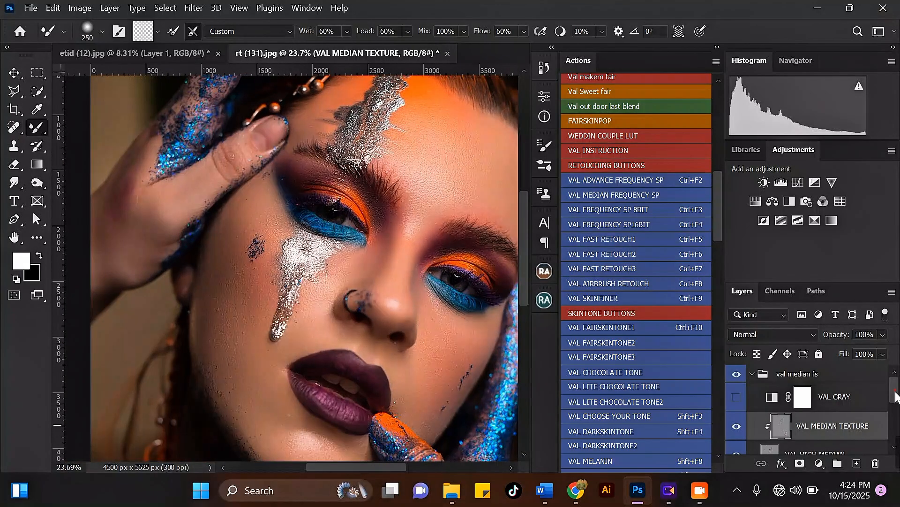
{"action": "left_click_drag", "start_coordinate": [896, 396], "coordinate": [894, 404]}
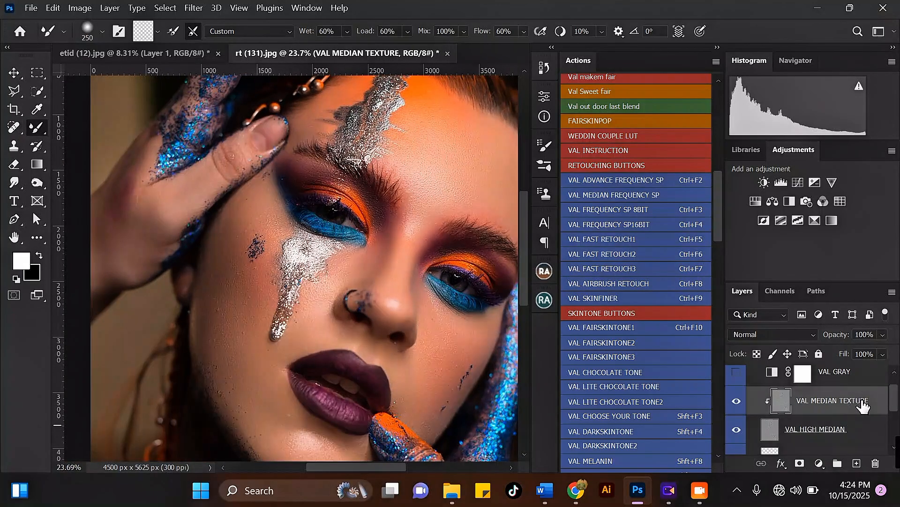
{"action": "left_click", "coordinate": [12, 148]}
{"action": "scroll", "coordinate": [235, 378], "scroll_direction": "up", "scroll_amount": 5}
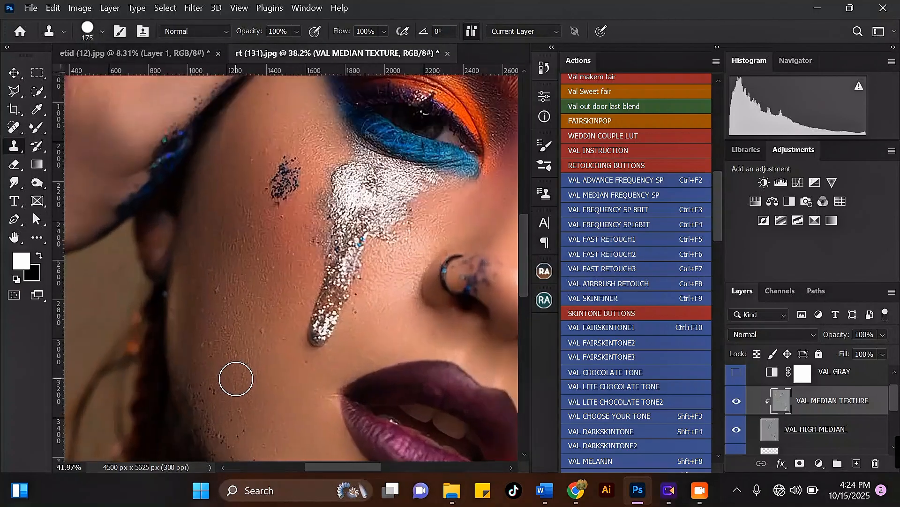
{"action": "key", "text": "bracketleft"}
{"action": "key", "text": "bracketleft"}
{"action": "key", "text": "bracketleft"}
{"action": "key", "text": "bracketleft"}
{"action": "scroll", "coordinate": [263, 350], "scroll_direction": "up", "scroll_amount": 1}
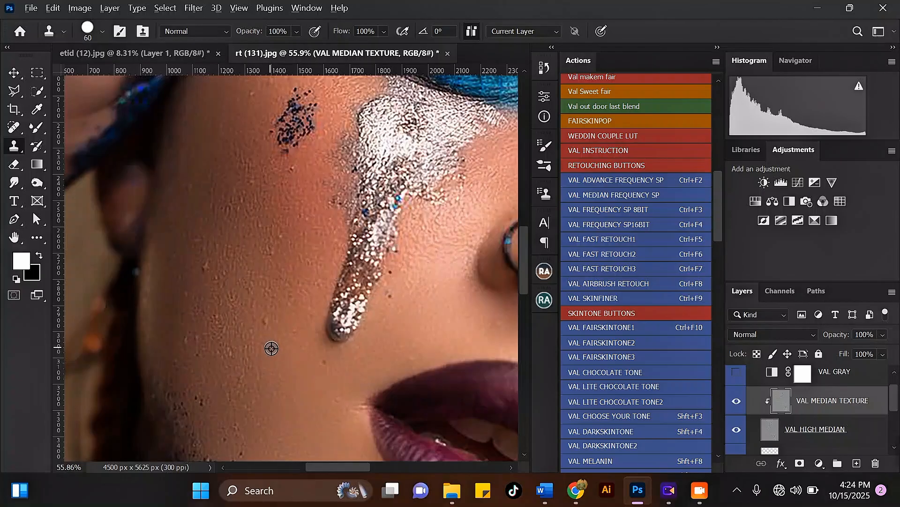
- Clone clean skin texture over the bumps on the lower cheek between the silver glitter drip and the jawline
{"action": "left_click", "coordinate": [273, 342], "text": "alt"}
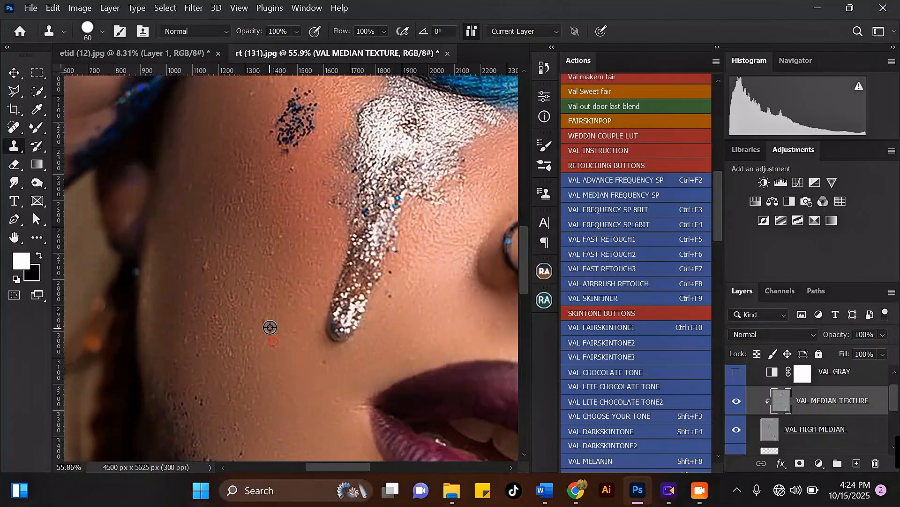
{"action": "left_click", "coordinate": [256, 317], "text": "alt"}
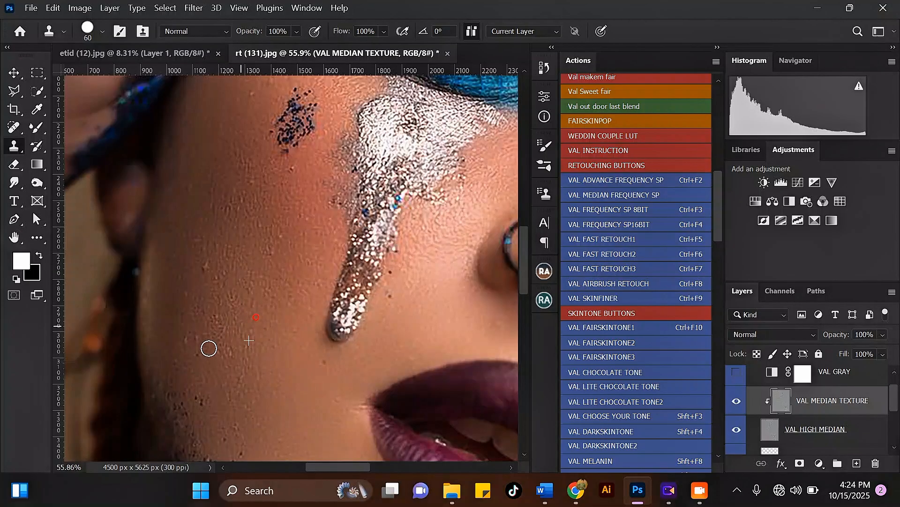
{"action": "left_click", "coordinate": [194, 334], "text": "alt"}
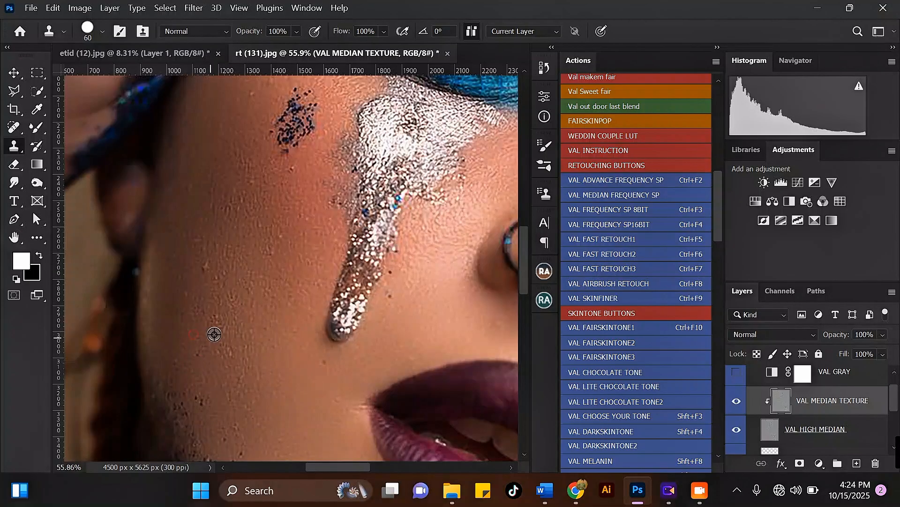
{"action": "left_click_drag", "start_coordinate": [182, 313], "coordinate": [191, 306]}
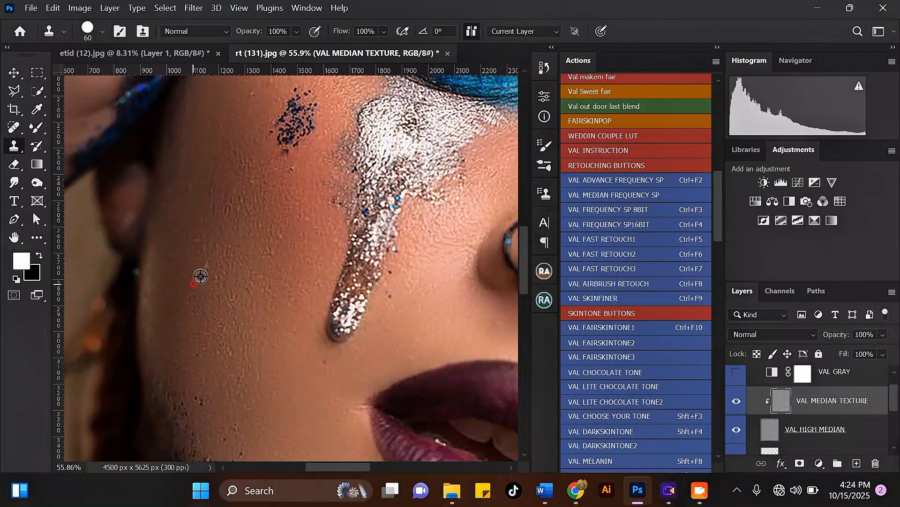
- Clone away the bumps on the middle and upper cheek below the dark blue glitter patch, resampling nearby texture
{"action": "left_click_drag", "start_coordinate": [200, 257], "coordinate": [194, 245]}
{"action": "left_click", "coordinate": [179, 229], "text": "alt"}
{"action": "mouse_move", "coordinate": [192, 187]}
{"action": "left_mouse_down"}
{"action": "mouse_move", "coordinate": [187, 197]}
{"action": "mouse_move", "coordinate": [212, 194]}
{"action": "mouse_move", "coordinate": [261, 228]}
{"action": "left_mouse_up"}
{"action": "left_click", "coordinate": [193, 208], "text": "alt"}
{"action": "left_click", "coordinate": [215, 279], "text": "alt"}
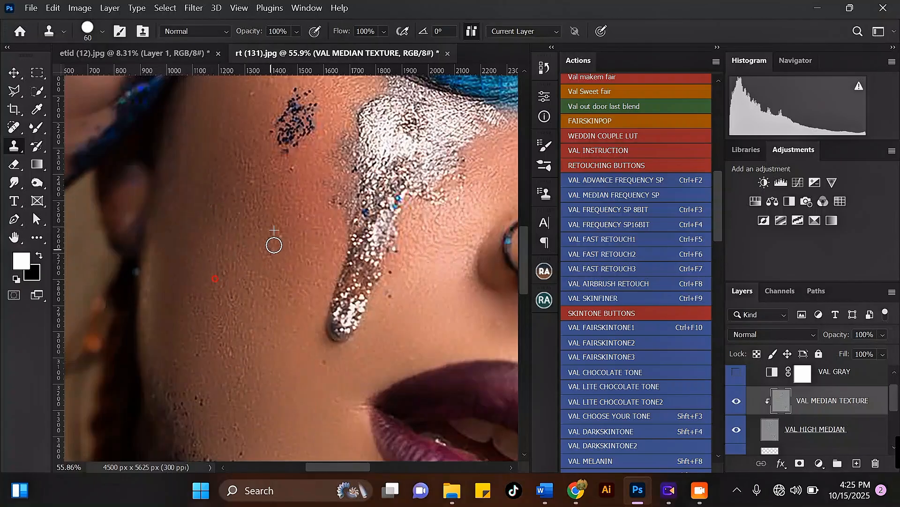
{"action": "left_click", "coordinate": [300, 216]}
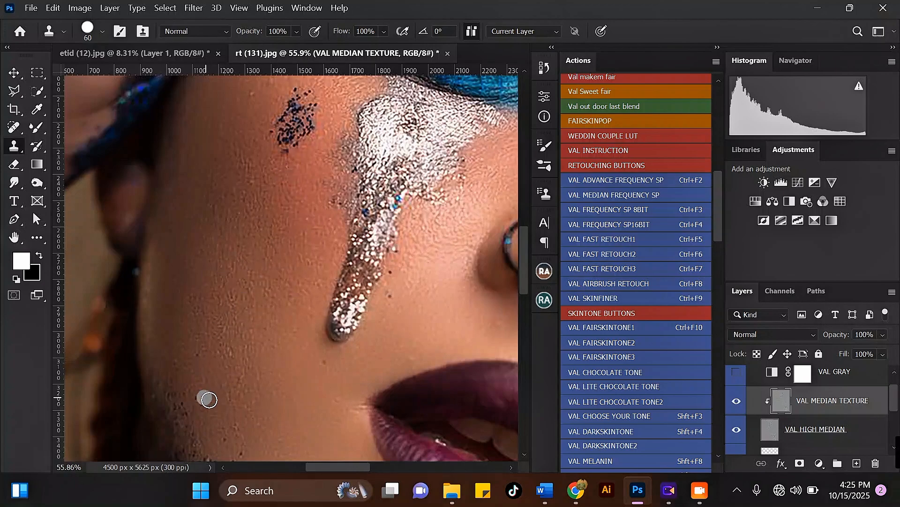
- Clone smooth texture over the spots on the temple between the raised hand and the blue eye makeup
{"action": "scroll", "coordinate": [211, 389], "scroll_direction": "down", "scroll_amount": 2}
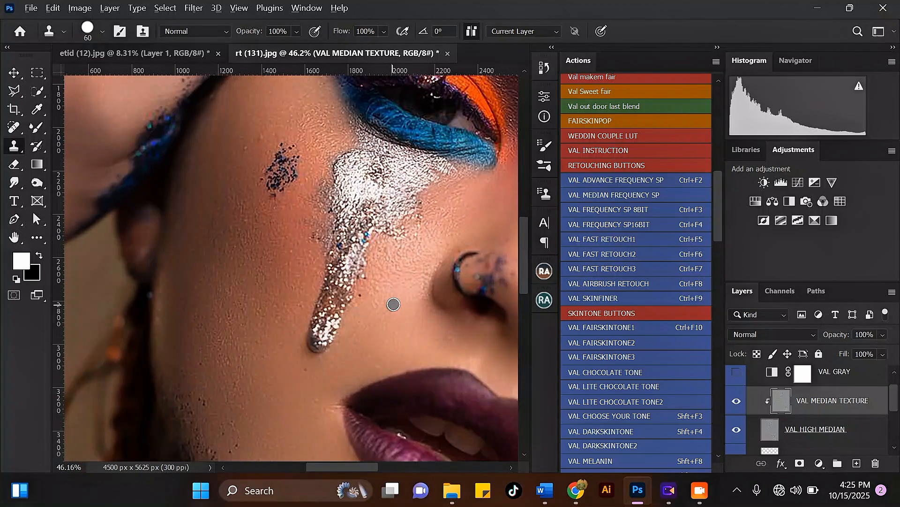
{"action": "scroll", "coordinate": [444, 358], "scroll_direction": "down", "scroll_amount": 5}
{"action": "scroll", "coordinate": [308, 208], "scroll_direction": "up", "scroll_amount": 6}
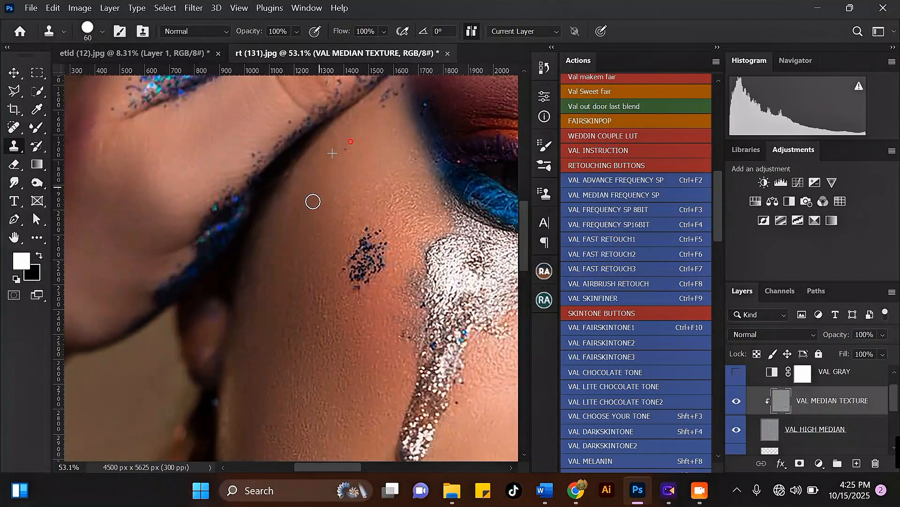
{"action": "scroll", "coordinate": [199, 235], "scroll_direction": "down", "scroll_amount": 5}
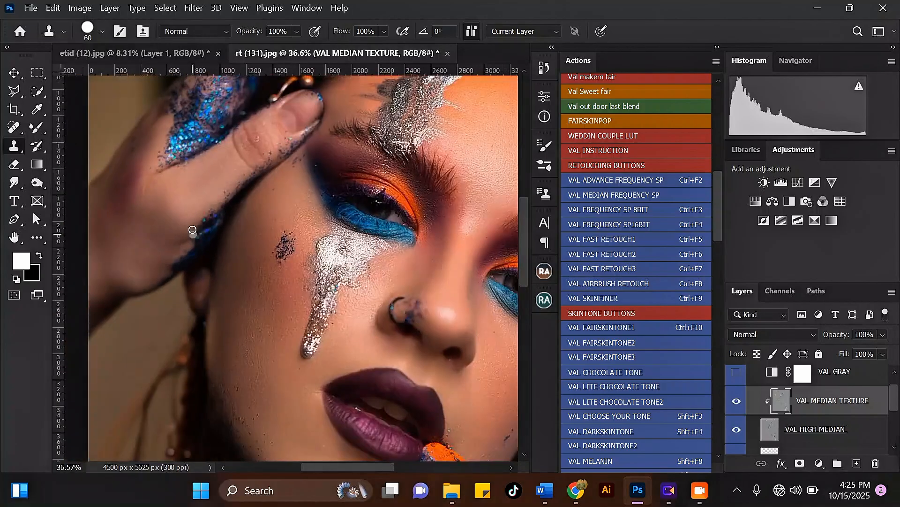
- Clean up the skin texture beneath the nostril and on the cheek beside the nose with the Clone Stamp
{"action": "scroll", "coordinate": [211, 188], "scroll_direction": "up", "scroll_amount": 3}
{"action": "scroll", "coordinate": [472, 320], "scroll_direction": "up", "scroll_amount": 3}
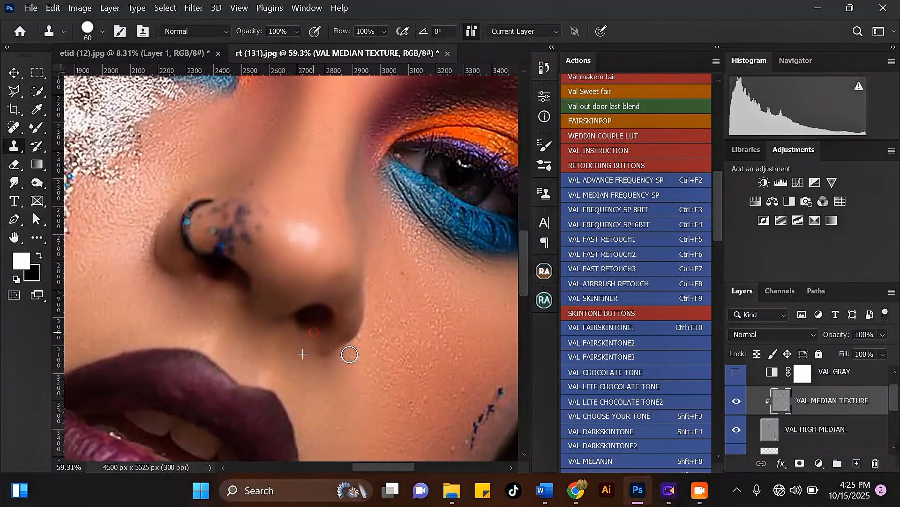
{"action": "scroll", "coordinate": [291, 201], "scroll_direction": "down", "scroll_amount": 3}
{"action": "scroll", "coordinate": [310, 268], "scroll_direction": "up", "scroll_amount": 3}
{"action": "scroll", "coordinate": [305, 265], "scroll_direction": "down", "scroll_amount": 3}
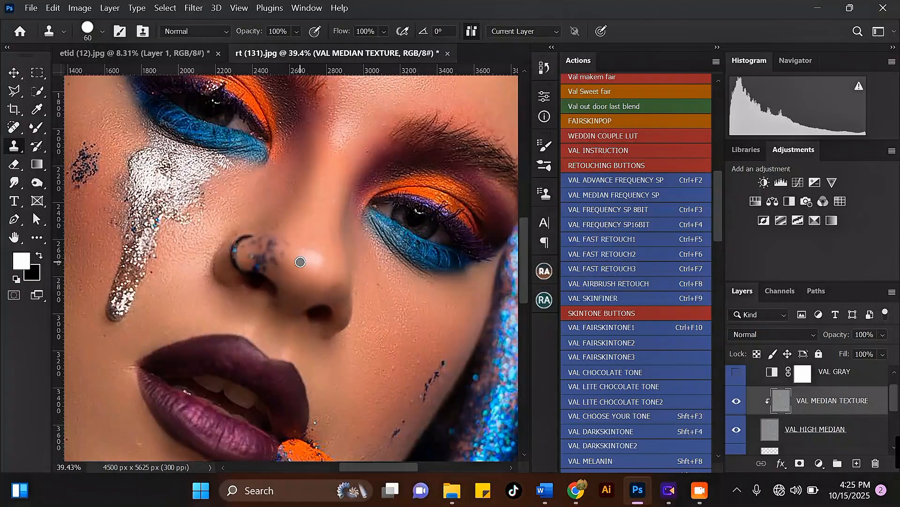
{"action": "scroll", "coordinate": [380, 353], "scroll_direction": "up", "scroll_amount": 3}
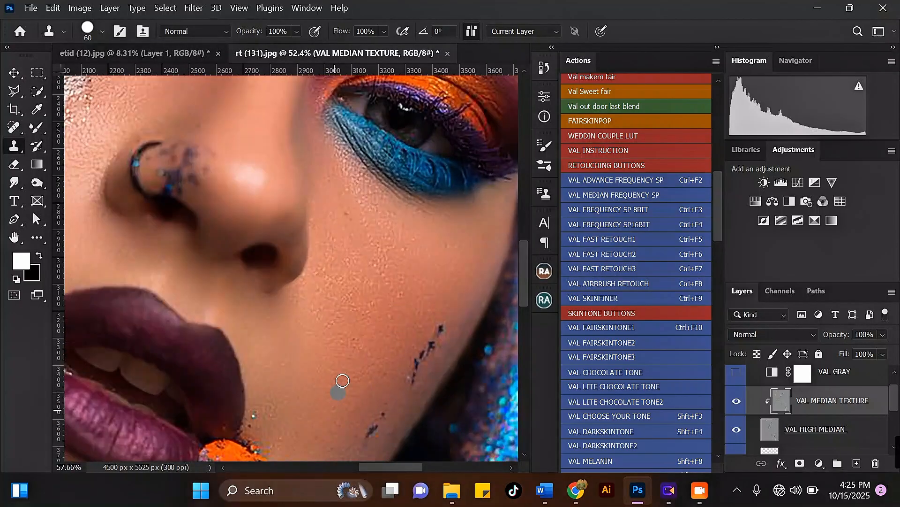
{"action": "scroll", "coordinate": [342, 381], "scroll_direction": "down", "scroll_amount": 3}
{"action": "scroll", "coordinate": [364, 188], "scroll_direction": "up", "scroll_amount": 1}
{"action": "scroll", "coordinate": [364, 135], "scroll_direction": "down", "scroll_amount": 4}
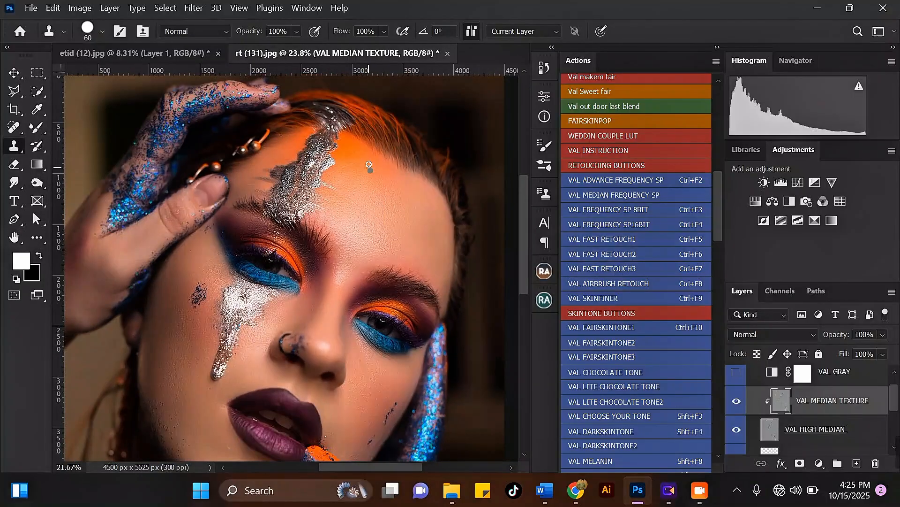
- Clone clean texture onto the skin between the lower lip and the chin highlight
{"action": "scroll", "coordinate": [248, 387], "scroll_direction": "up", "scroll_amount": 3}
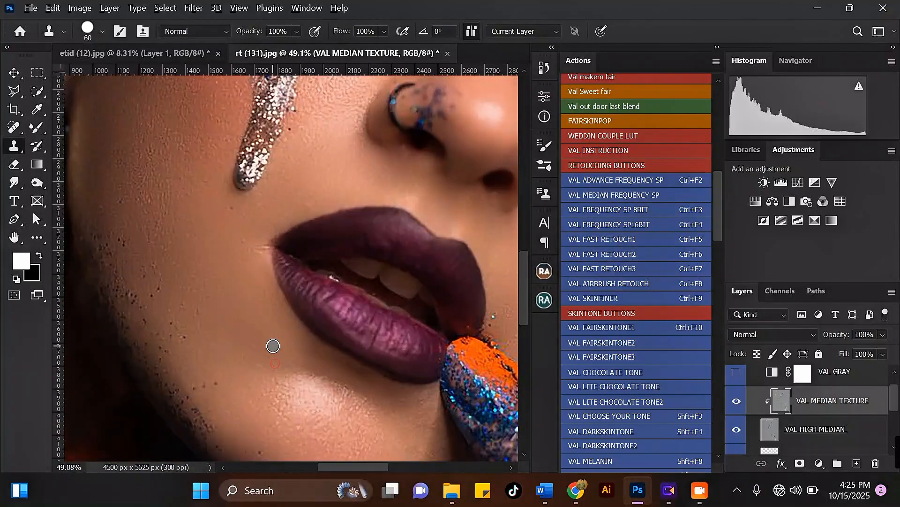
{"action": "scroll", "coordinate": [312, 316], "scroll_direction": "down", "scroll_amount": 5}
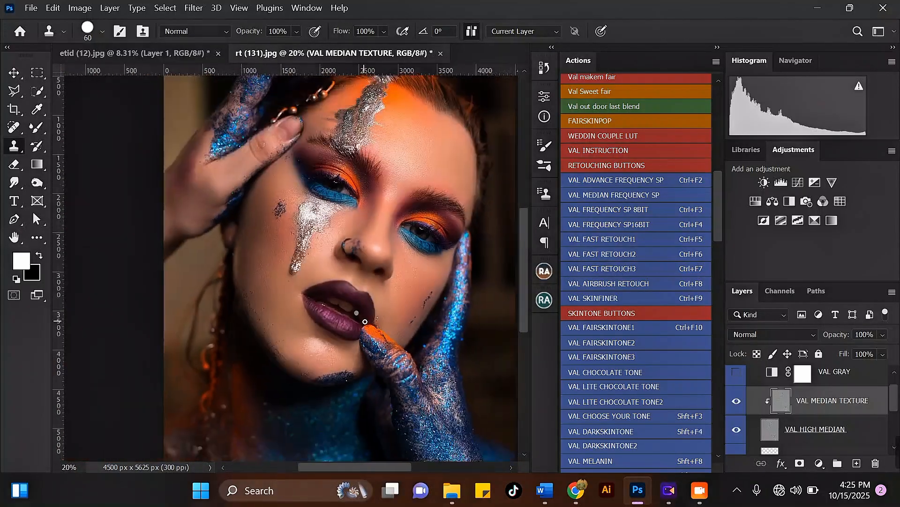
- Collapse the val median fs group and toggle its visibility to compare the portrait before and after retouching
{"action": "scroll", "coordinate": [367, 292], "scroll_direction": "up", "scroll_amount": 2}
{"action": "scroll", "coordinate": [792, 407], "scroll_direction": "up", "scroll_amount": 1}
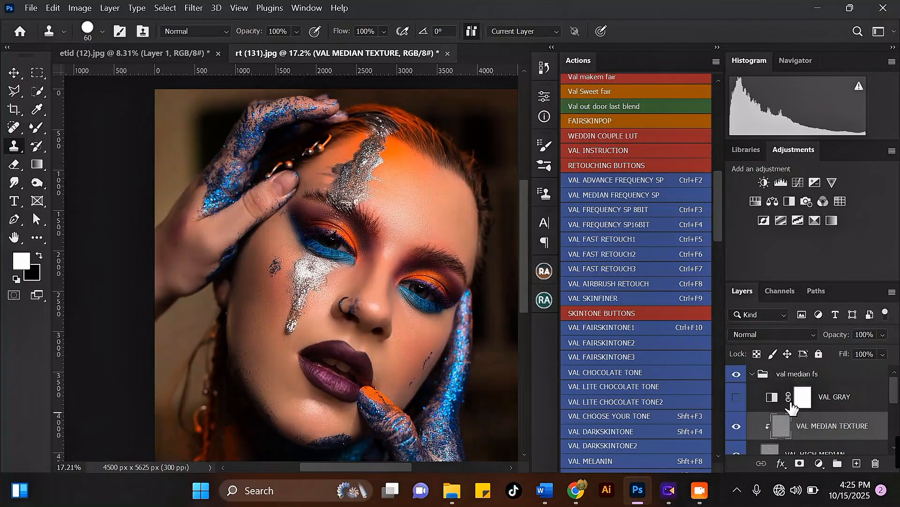
{"action": "left_click", "coordinate": [752, 374]}
{"action": "left_click", "coordinate": [737, 375]}
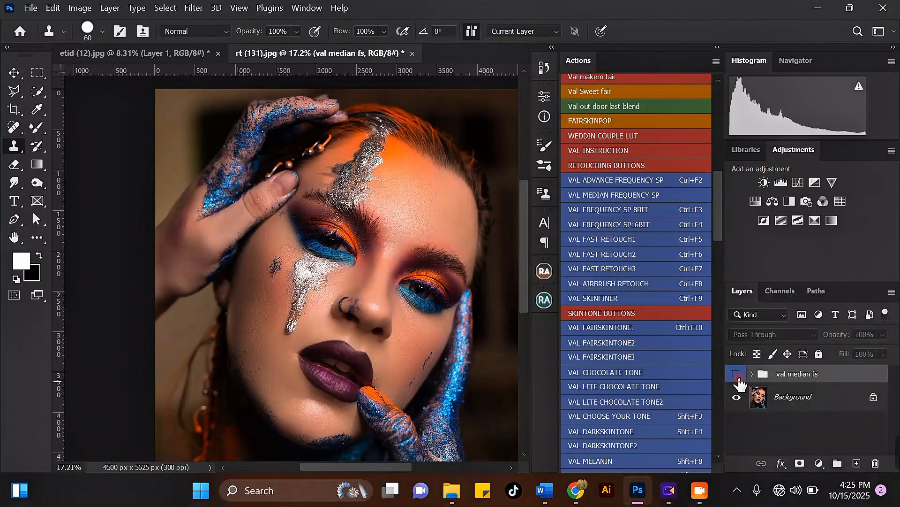
{"action": "left_click", "coordinate": [737, 375]}
{"action": "left_click", "coordinate": [737, 375]}
{"action": "left_click", "coordinate": [737, 376]}
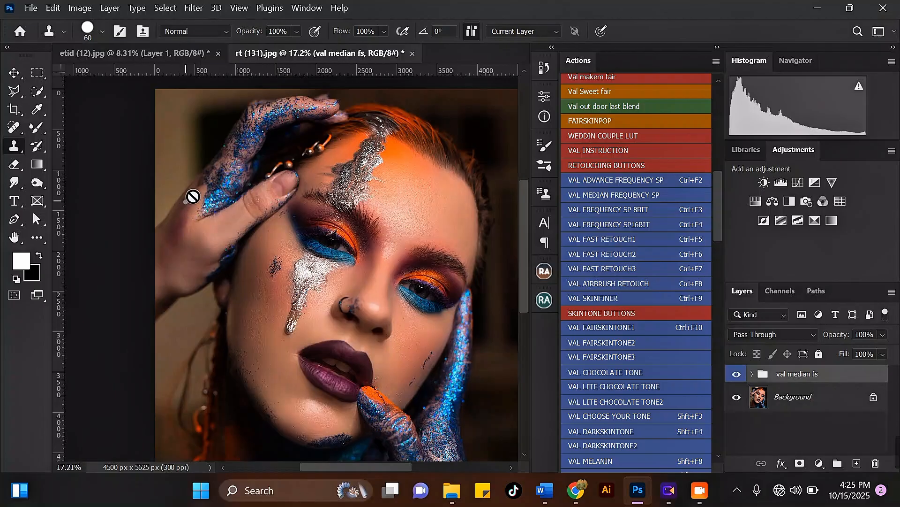
- Examine the skin texture around the raised thumb, temple and cheek, checking the VAL MEDIAN TEXTURE layer inside the val median fs group
{"action": "scroll", "coordinate": [320, 234], "scroll_direction": "up", "scroll_amount": 4}
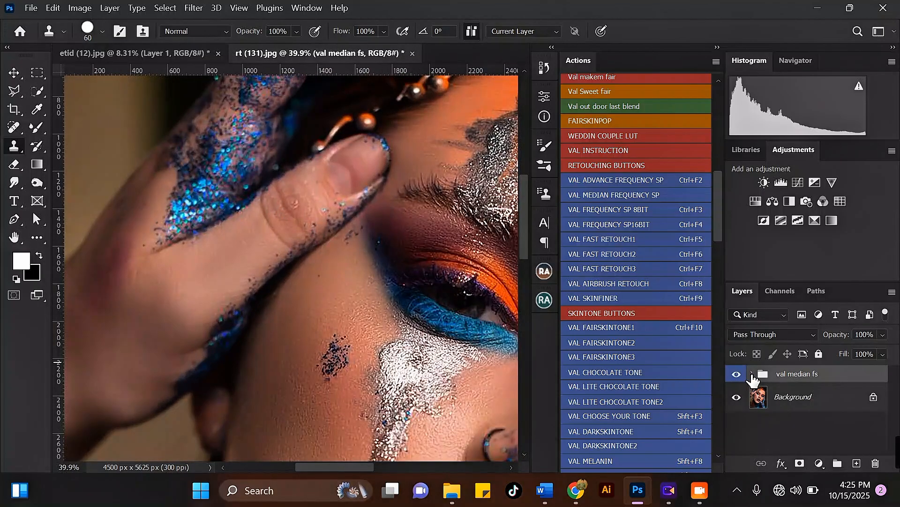
{"action": "left_click", "coordinate": [752, 374]}
{"action": "left_click", "coordinate": [867, 425]}
{"action": "scroll", "coordinate": [283, 201], "scroll_direction": "up", "scroll_amount": 2}
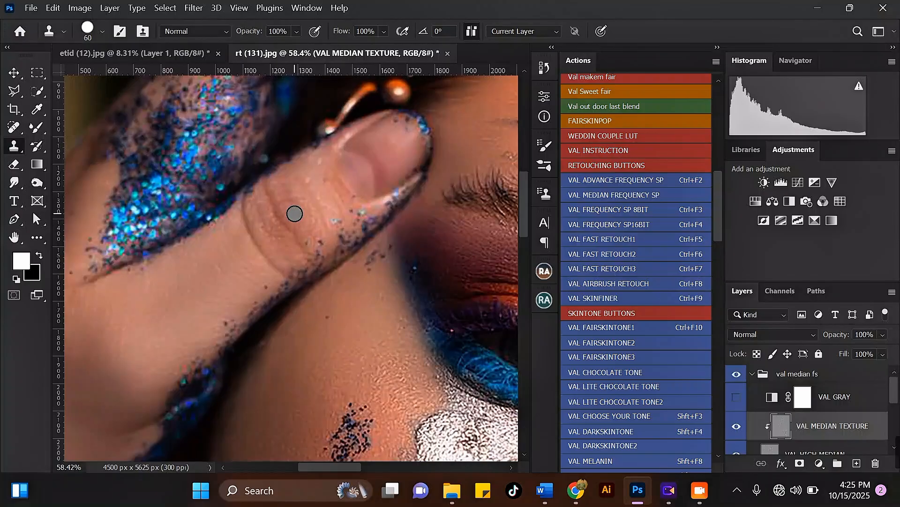
{"action": "scroll", "coordinate": [284, 215], "scroll_direction": "down", "scroll_amount": 6}
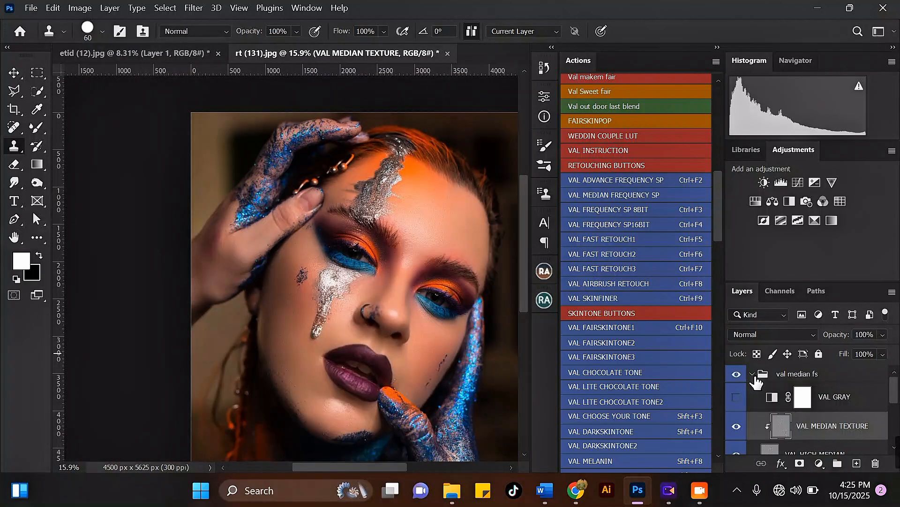
{"action": "left_click", "coordinate": [754, 375]}
{"action": "scroll", "coordinate": [375, 372], "scroll_direction": "up", "scroll_amount": 1}
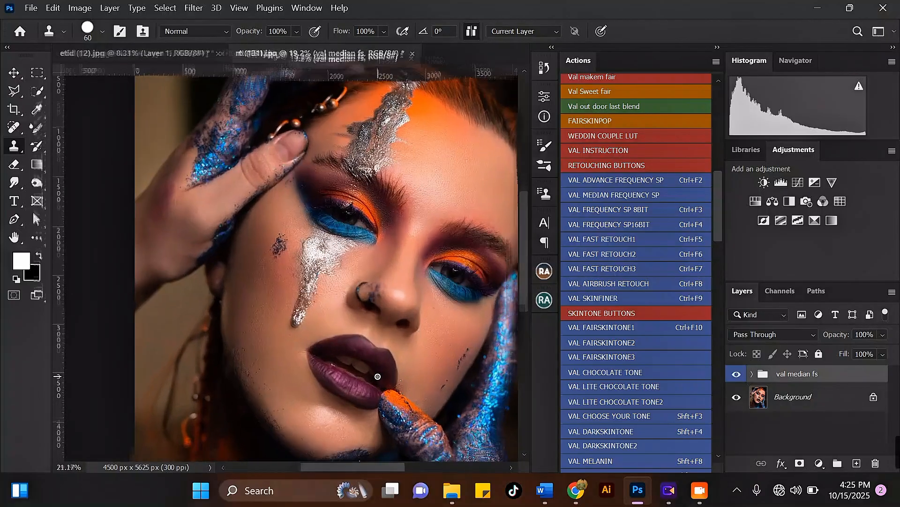
{"action": "scroll", "coordinate": [377, 376], "scroll_direction": "up", "scroll_amount": 1}
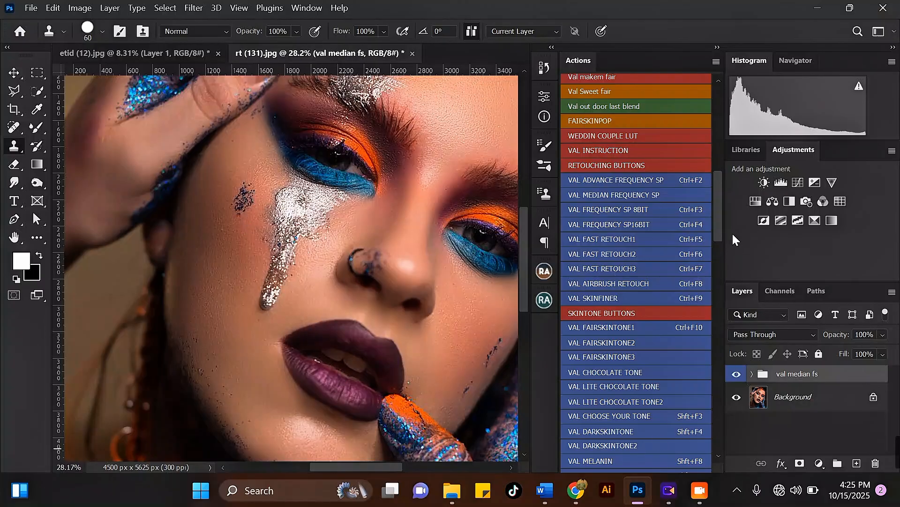
- Run the VAL TOOTHBRUSH action and continue through its messages to add the Whiten Teeth group
{"action": "left_click_drag", "start_coordinate": [721, 219], "coordinate": [706, 300]}
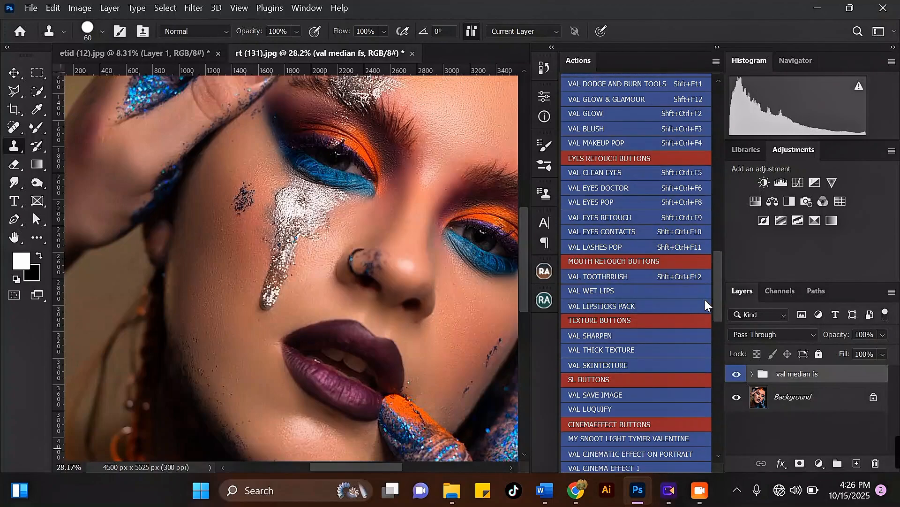
{"action": "left_click", "coordinate": [606, 276]}
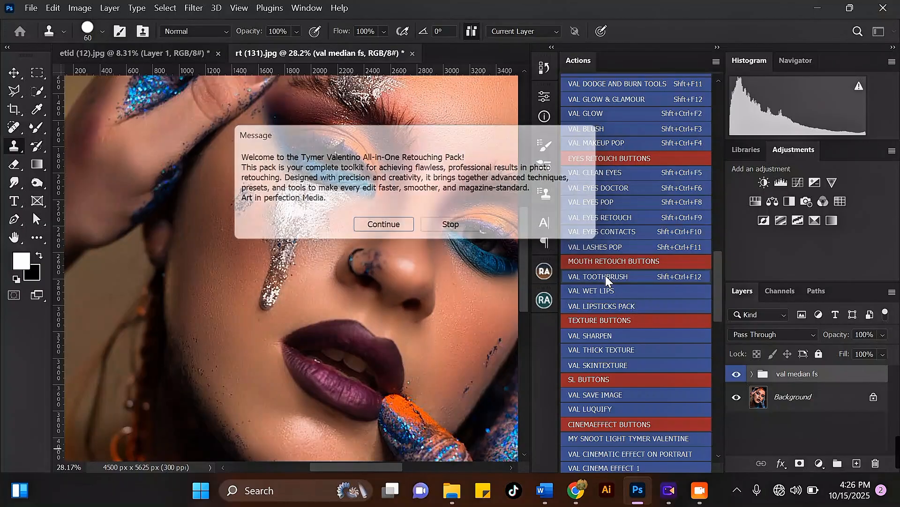
{"action": "key", "text": "Return"}
{"action": "key", "text": "Return"}
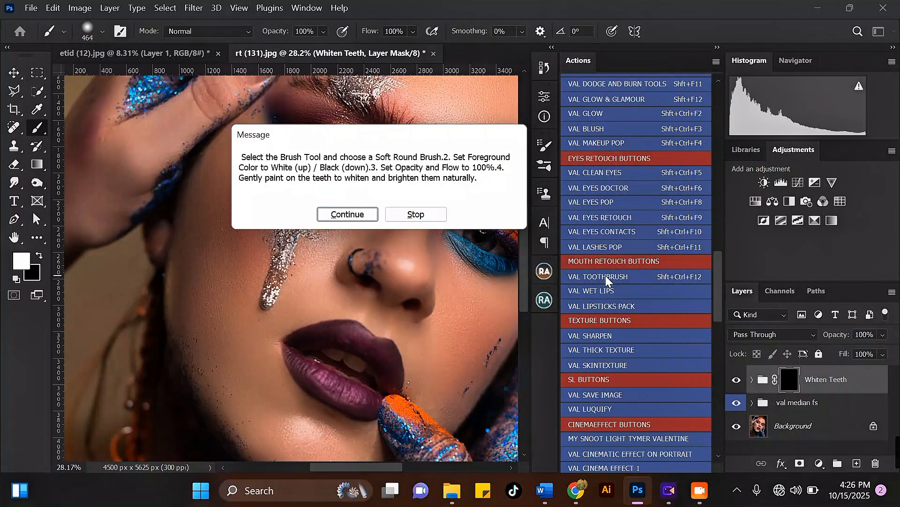
{"action": "key", "text": "Return"}
- Shrink the soft white brush to 150 px and paint over the visible teeth on the Whiten Teeth mask
{"action": "scroll", "coordinate": [337, 364], "scroll_direction": "up", "scroll_amount": 1}
{"action": "key", "text": "bracketleft"}
{"action": "key", "text": "bracketleft"}
{"action": "key", "text": "bracketleft"}
{"action": "key", "text": "bracketleft"}
{"action": "key", "text": "bracketleft"}
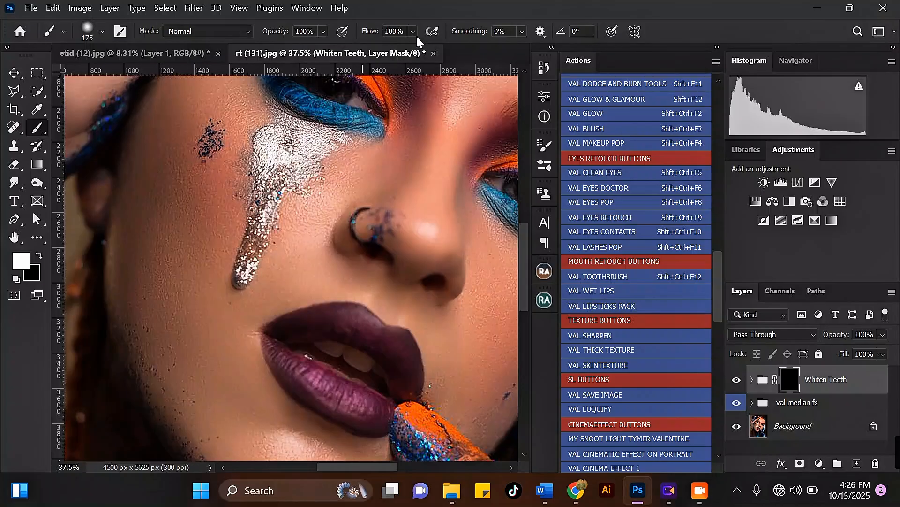
{"action": "key", "text": "bracketleft"}
{"action": "scroll", "coordinate": [322, 347], "scroll_direction": "up", "scroll_amount": 1}
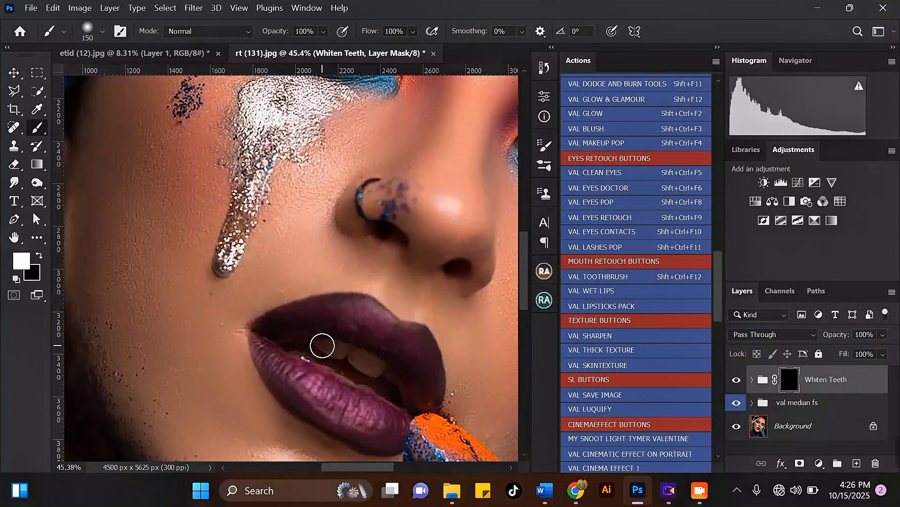
{"action": "mouse_move", "coordinate": [324, 346]}
{"action": "left_mouse_down"}
{"action": "mouse_move", "coordinate": [388, 381]}
{"action": "mouse_move", "coordinate": [382, 387]}
{"action": "mouse_move", "coordinate": [338, 370]}
{"action": "mouse_move", "coordinate": [319, 361]}
{"action": "mouse_move", "coordinate": [339, 353]}
{"action": "mouse_move", "coordinate": [383, 370]}
{"action": "left_mouse_up"}
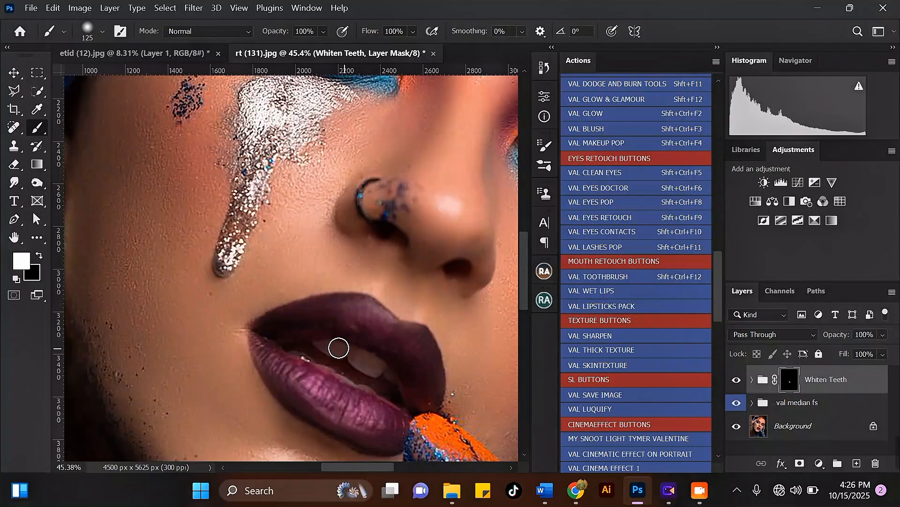
- Inspect the eye makeup up close and review the whole portrait with the whitened teeth
{"action": "scroll", "coordinate": [371, 378], "scroll_direction": "down", "scroll_amount": 4}
{"action": "scroll", "coordinate": [485, 312], "scroll_direction": "up", "scroll_amount": 3}
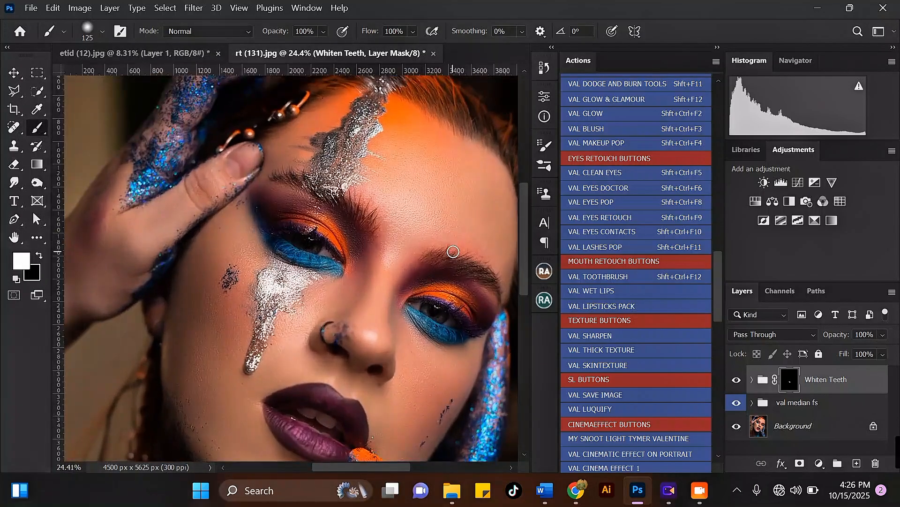
{"action": "scroll", "coordinate": [488, 324], "scroll_direction": "up", "scroll_amount": 1}
{"action": "scroll", "coordinate": [481, 349], "scroll_direction": "up", "scroll_amount": 2}
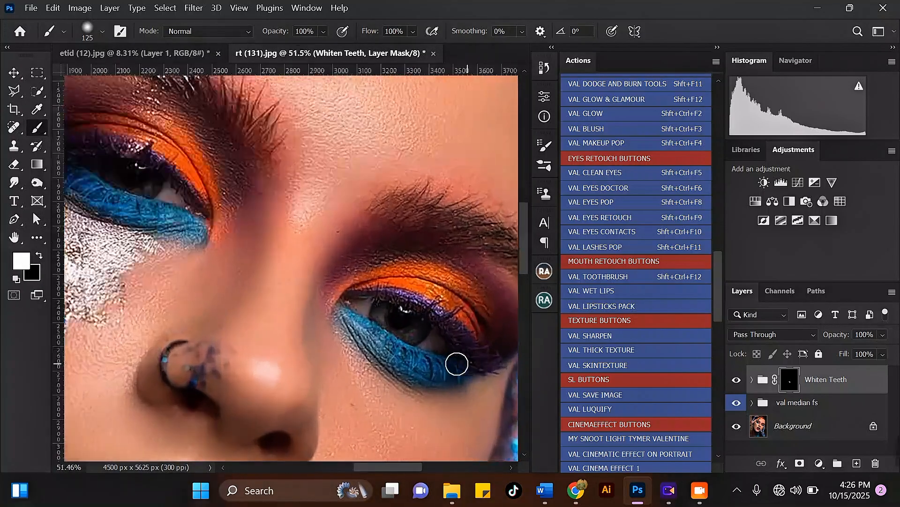
{"action": "scroll", "coordinate": [177, 237], "scroll_direction": "down", "scroll_amount": 7}
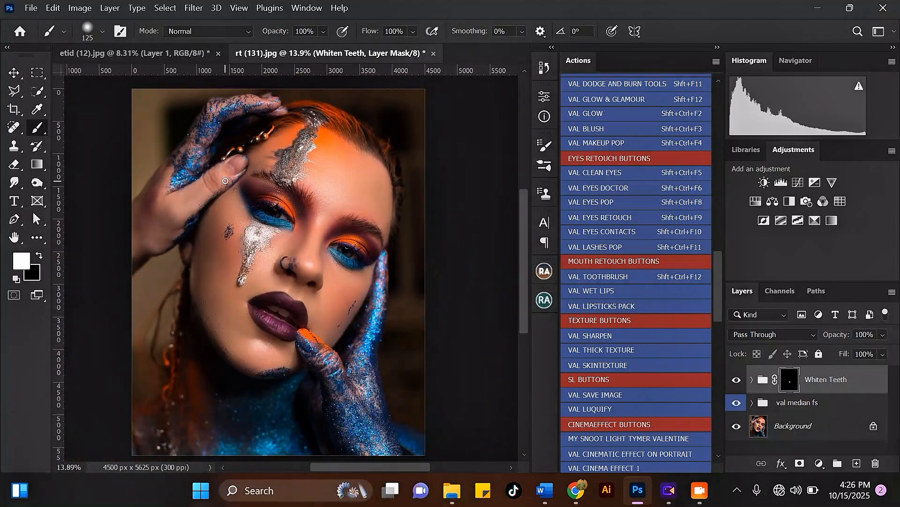
{"action": "scroll", "coordinate": [373, 217], "scroll_direction": "up", "scroll_amount": 2}
{"action": "scroll", "coordinate": [366, 214], "scroll_direction": "down", "scroll_amount": 3}
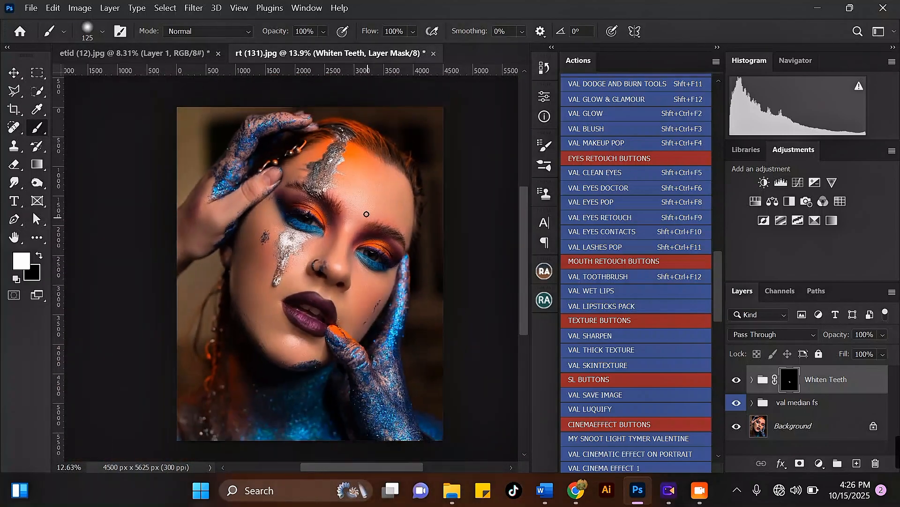
- Merge the val median fs and Whiten Teeth groups into one layer and duplicate the merged layer
{"action": "left_click", "coordinate": [818, 407]}
{"action": "left_click", "coordinate": [843, 393], "text": "shift"}
{"action": "key", "text": "ctrl+e"}
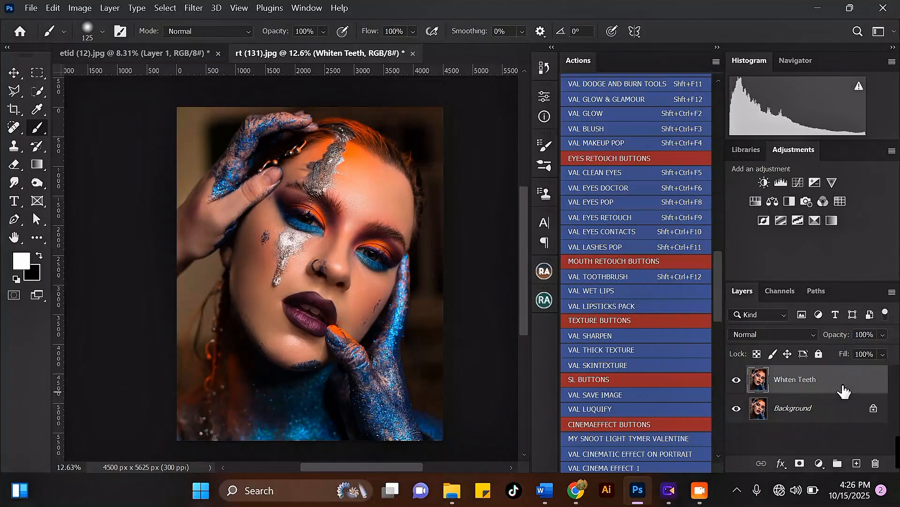
{"action": "key", "text": "ctrl+j"}
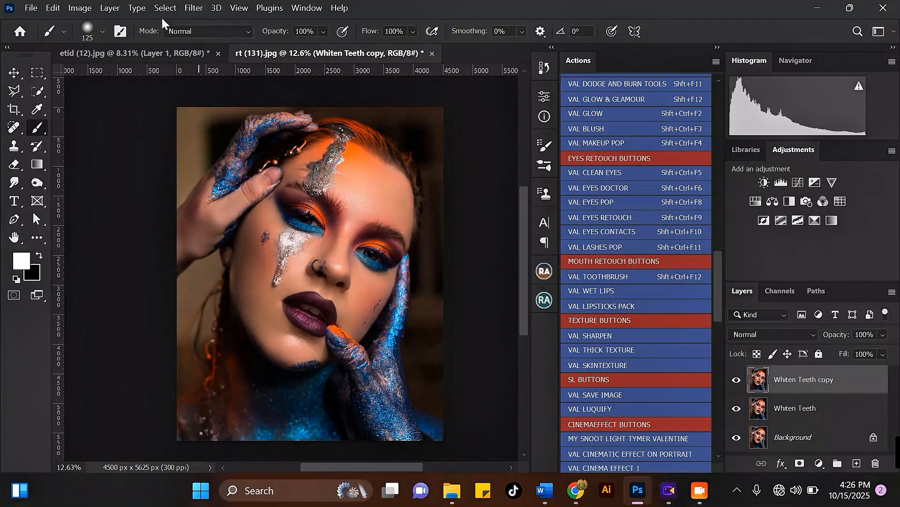
- Open the Camera Raw Filter on the Whiten Teeth copy layer with a side-by-side before and after view
{"action": "left_click", "coordinate": [187, 8]}
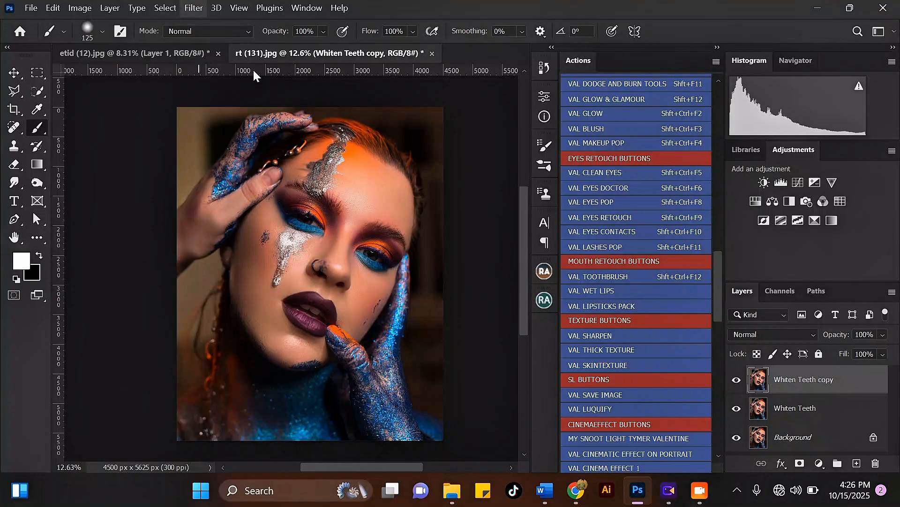
{"action": "left_click", "coordinate": [187, 9]}
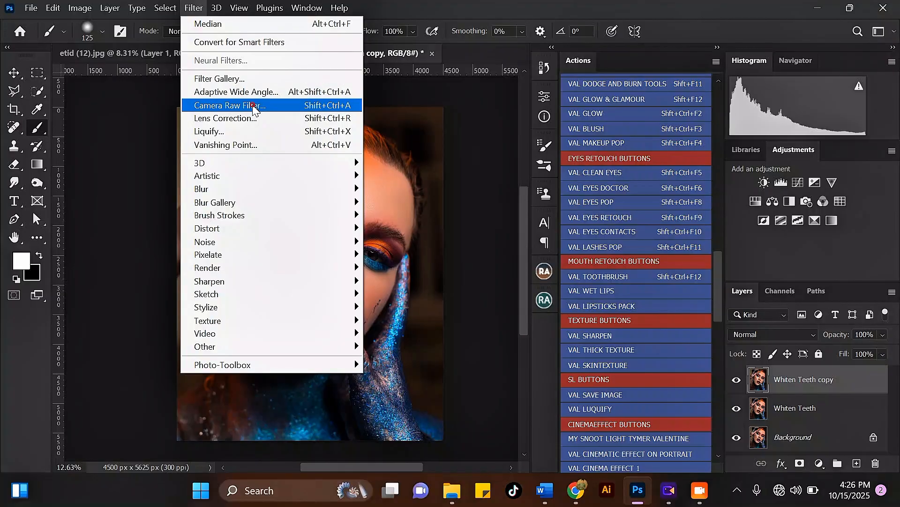
{"action": "left_click", "coordinate": [253, 105]}
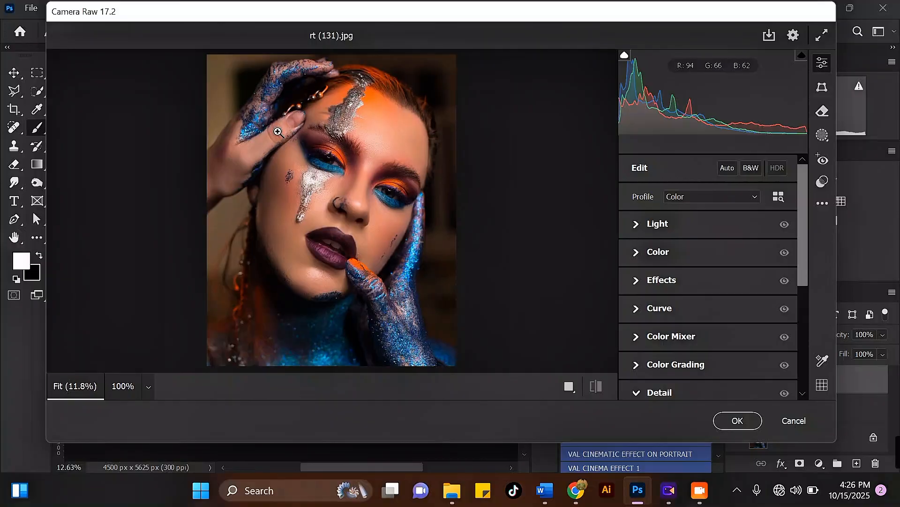
{"action": "left_click", "coordinate": [569, 390]}
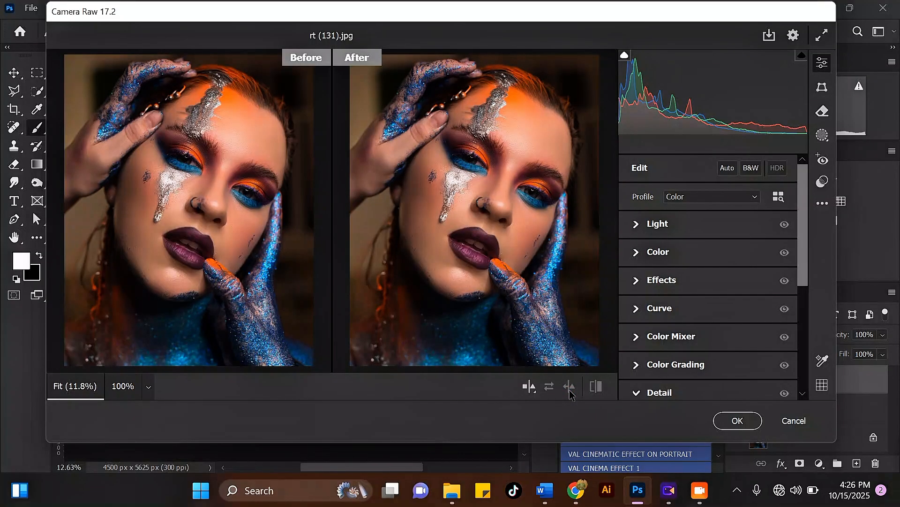
{"action": "left_click_drag", "start_coordinate": [805, 210], "coordinate": [804, 216]}
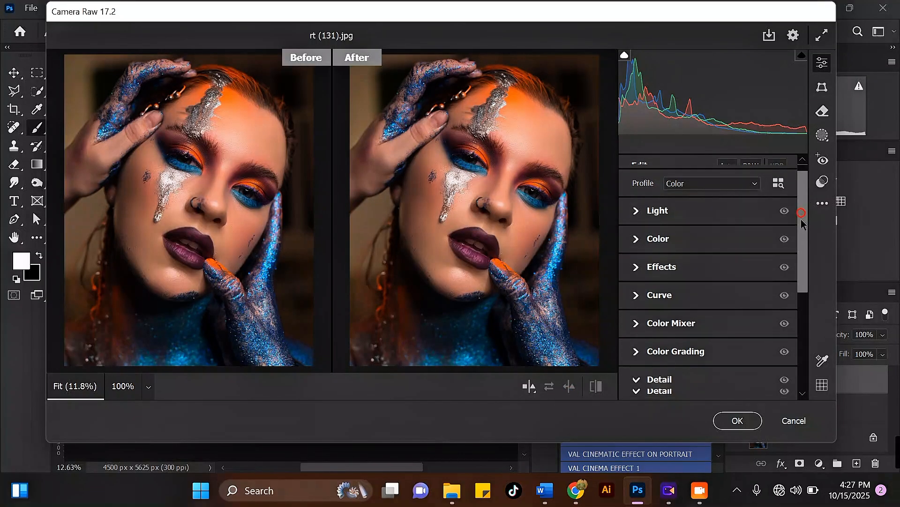
- Show the Camera Raw presets, collapse User Presets and expand the Adaptive: Portrait group
{"action": "left_click", "coordinate": [823, 185]}
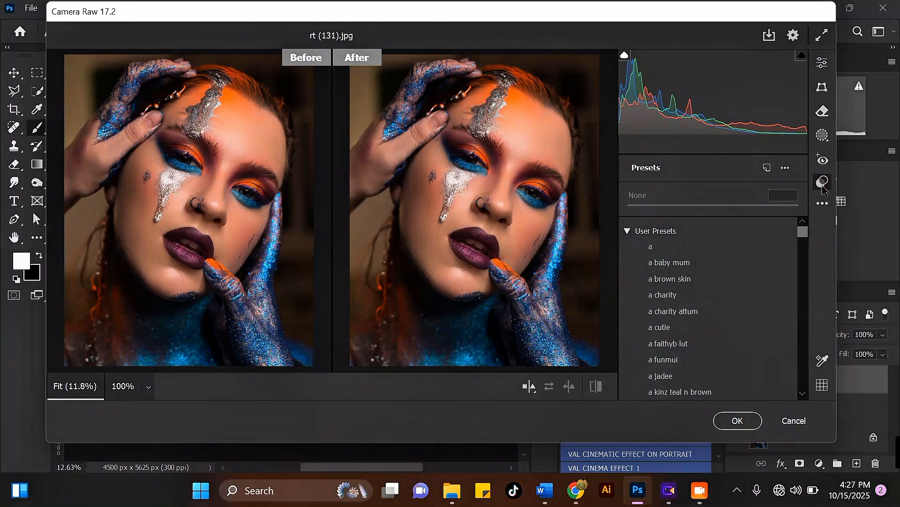
{"action": "left_click", "coordinate": [627, 231]}
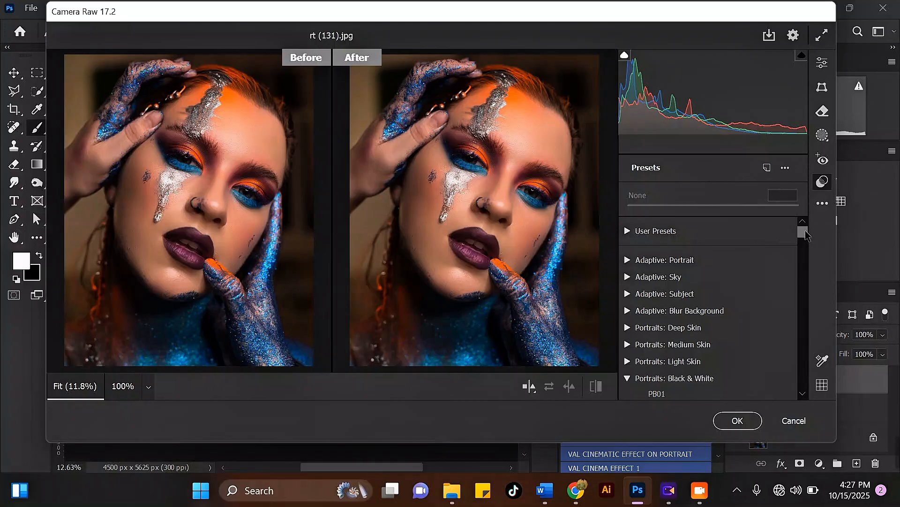
{"action": "left_click", "coordinate": [628, 260]}
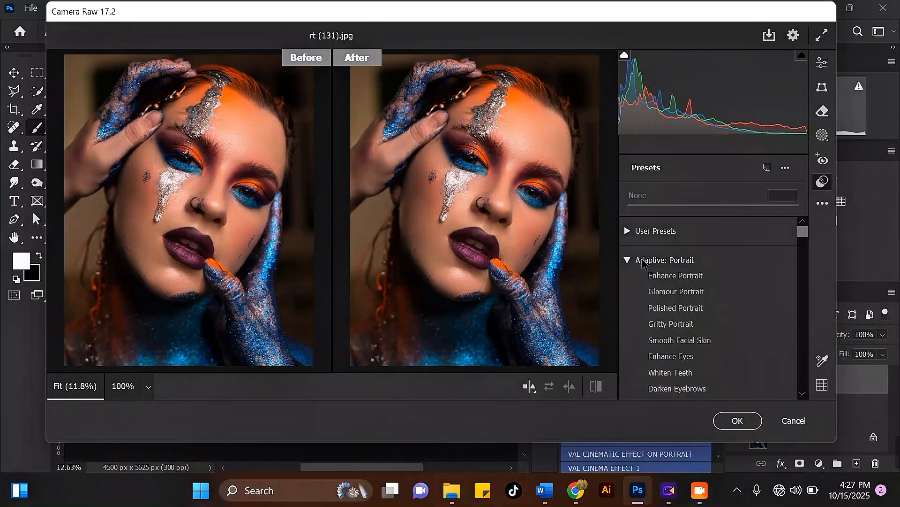
- Try the Enhance Portrait adaptive preset on the image
{"action": "left_click", "coordinate": [678, 276]}
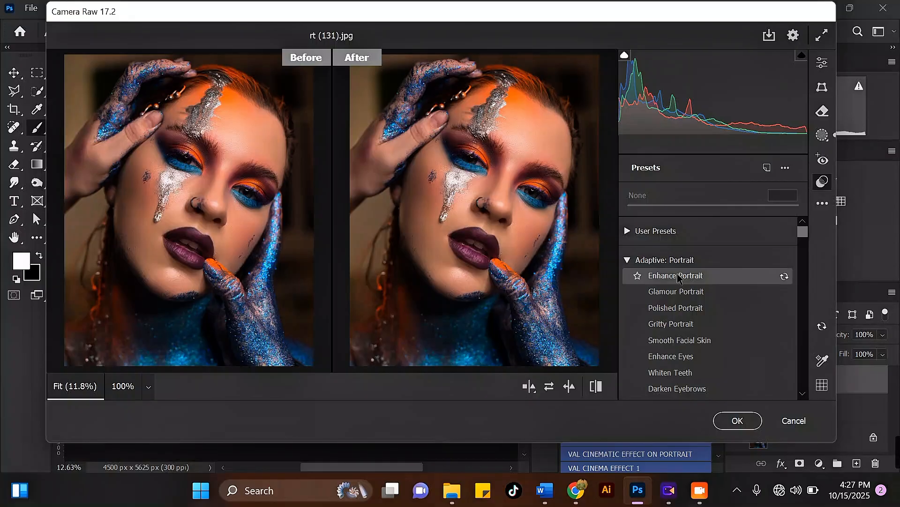
{"action": "left_click", "coordinate": [678, 276]}
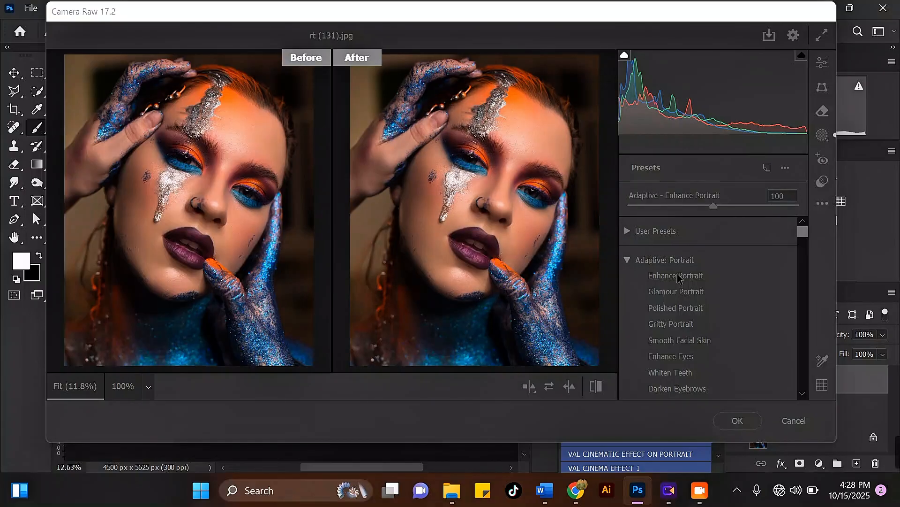
{"action": "left_click", "coordinate": [679, 277]}
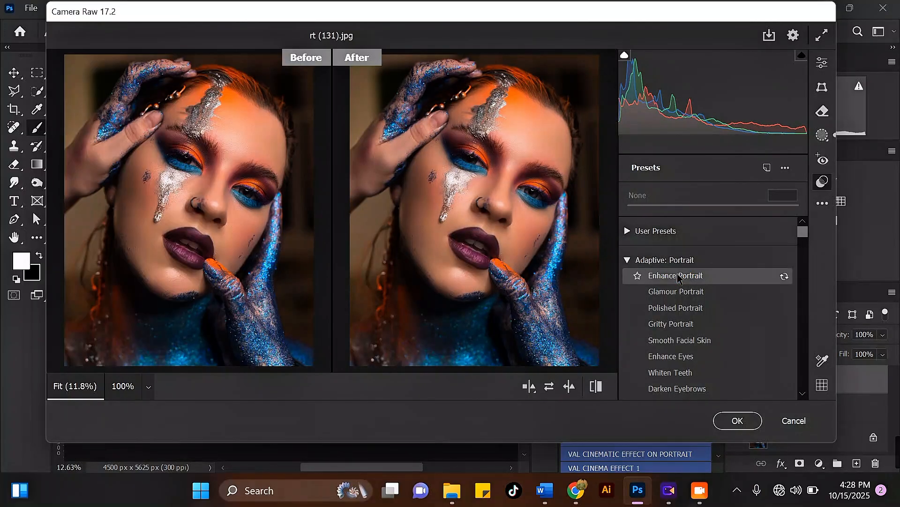
{"action": "left_click", "coordinate": [679, 277]}
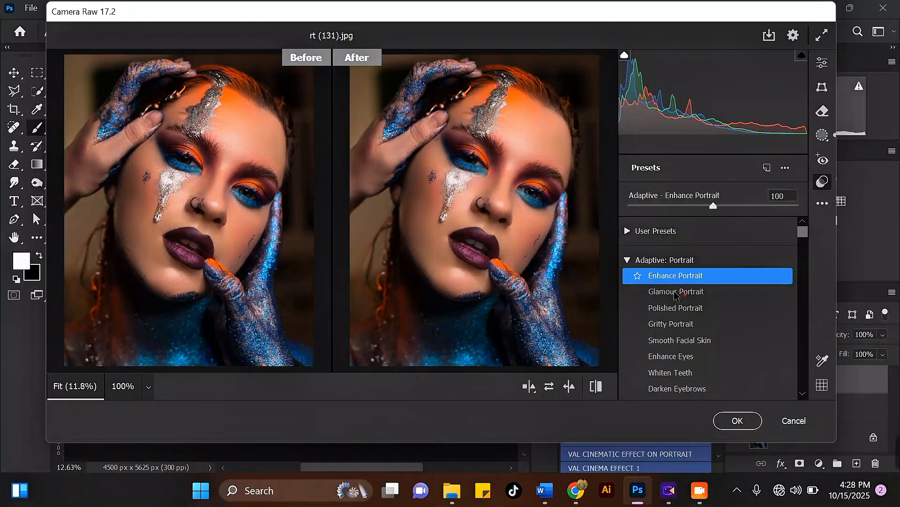
- Apply the Glamour Portrait adaptive preset, compare it with Enhance Portrait, and set its amount to 110
{"action": "left_click", "coordinate": [675, 293]}
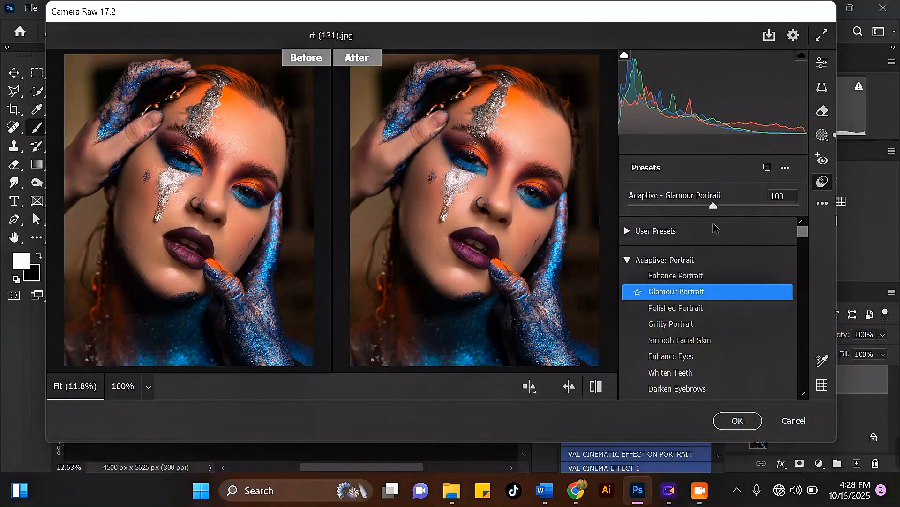
{"action": "key", "text": "ctrl+z"}
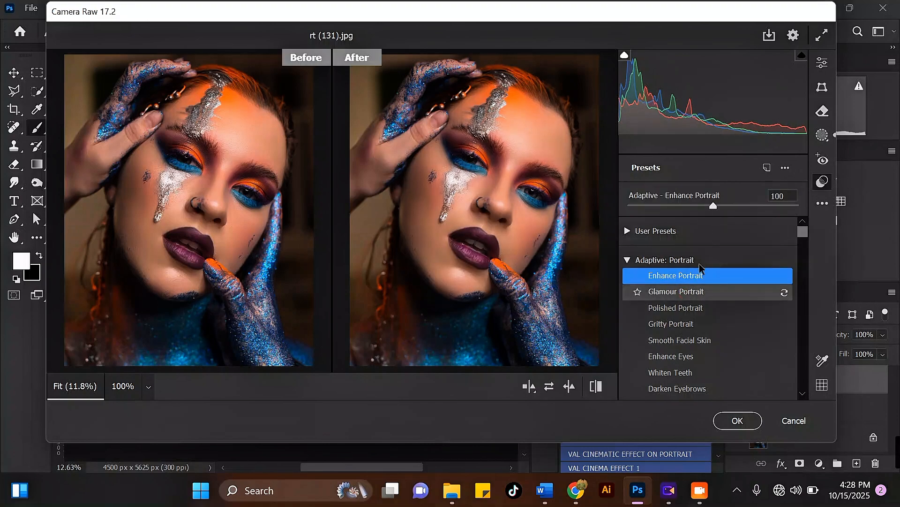
{"action": "key", "text": "ctrl+shift+z"}
{"action": "left_click_drag", "start_coordinate": [713, 207], "coordinate": [721, 207]}
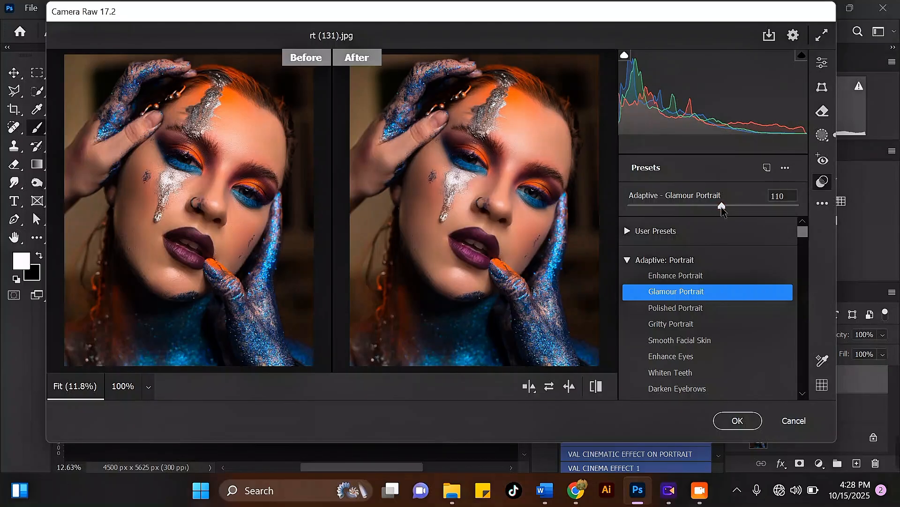
- Apply the Gritty Portrait adaptive preset after checking the face up close, and raise its amount above 100
{"action": "key", "text": "ctrl+plus"}
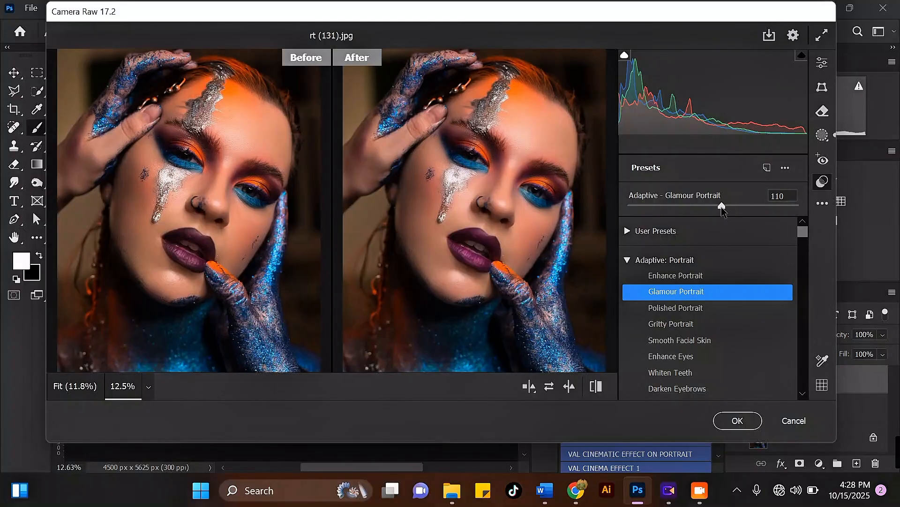
{"action": "key", "text": "ctrl+plus"}
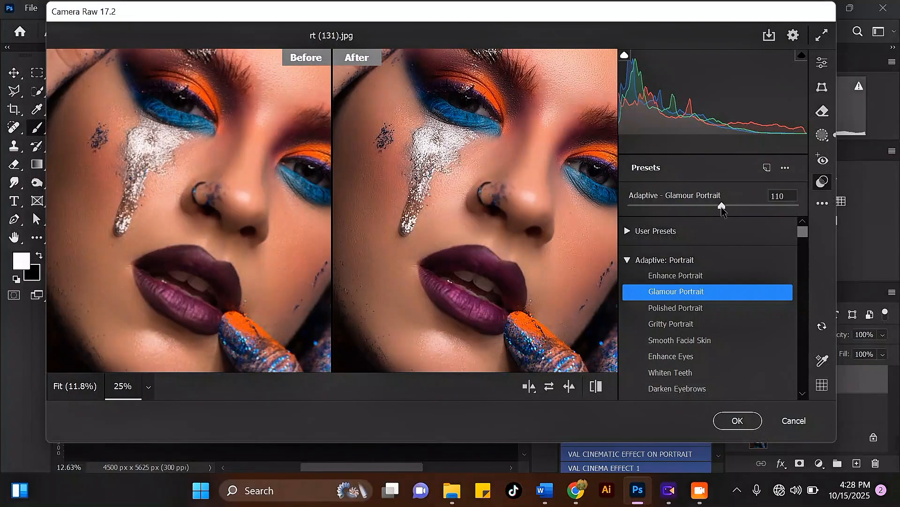
{"action": "key", "text": "ctrl+minus"}
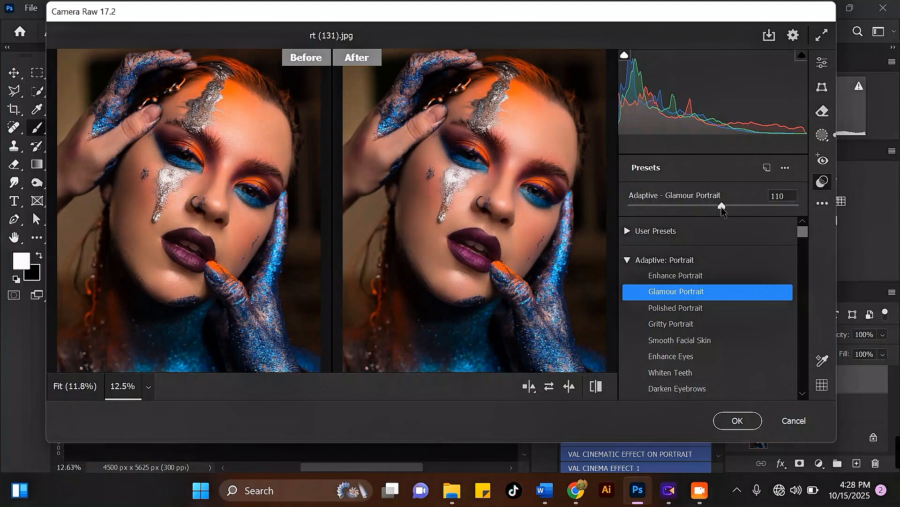
{"action": "left_click", "coordinate": [685, 327]}
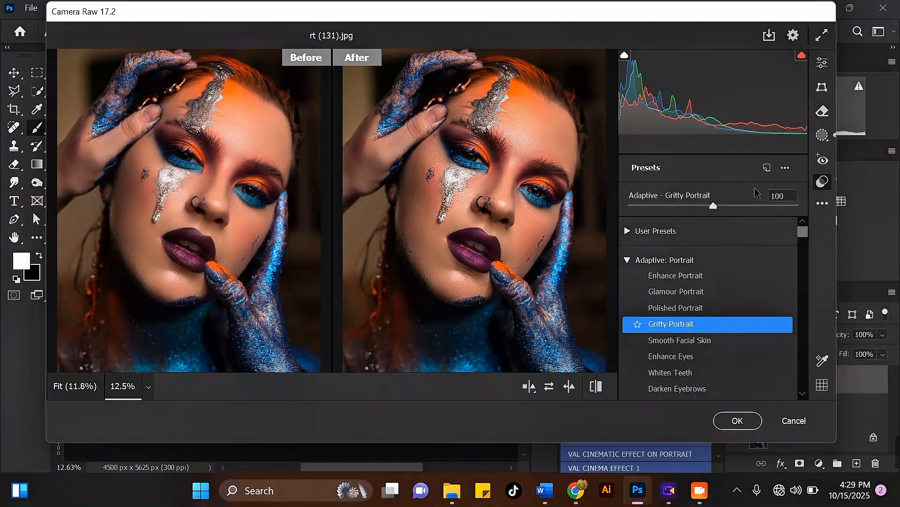
{"action": "left_click_drag", "start_coordinate": [713, 205], "coordinate": [729, 207]}
- Apply the Enhance Eyes adaptive preset with a strongly raised amount, and the Whiten Teeth preset at 129
{"action": "left_click", "coordinate": [682, 359]}
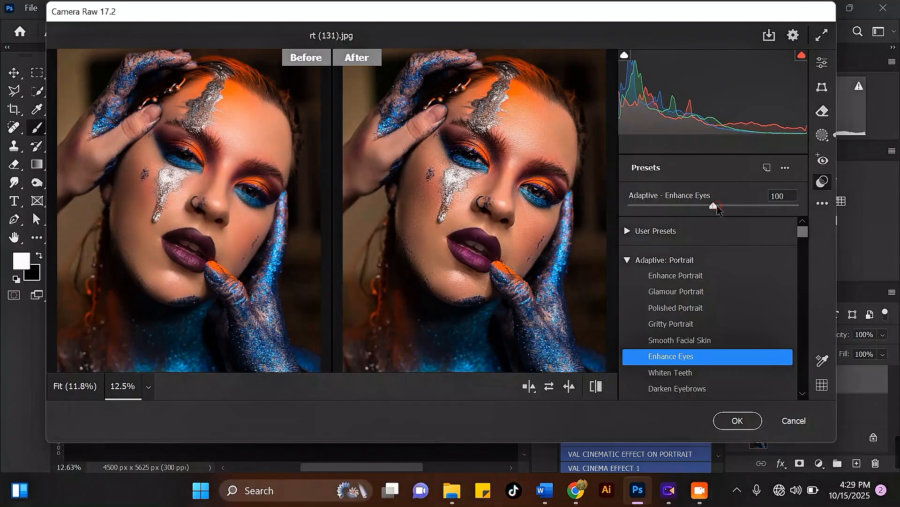
{"action": "left_click_drag", "start_coordinate": [717, 206], "coordinate": [784, 201]}
{"action": "left_click", "coordinate": [693, 374]}
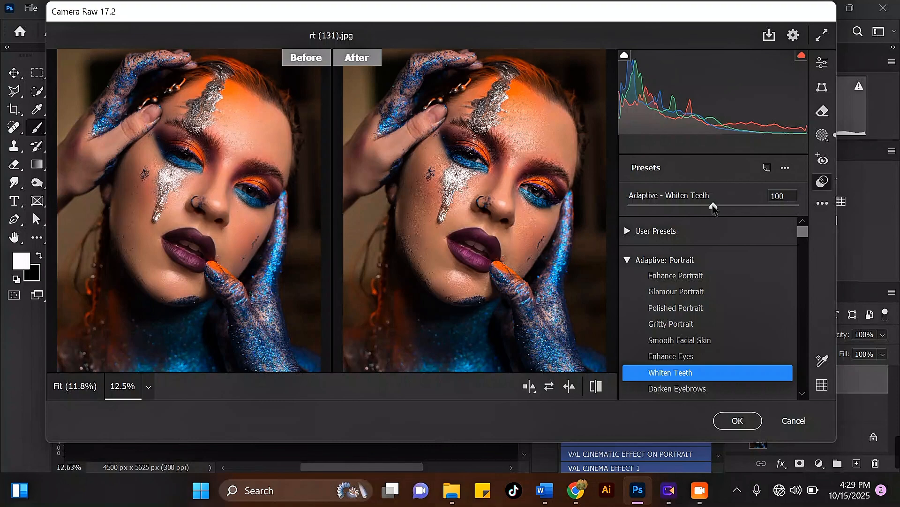
{"action": "left_click_drag", "start_coordinate": [713, 206], "coordinate": [738, 206]}
- Apply the Darken Eyebrows adaptive preset and set its amount to 109
{"action": "left_click_drag", "start_coordinate": [803, 232], "coordinate": [803, 238]}
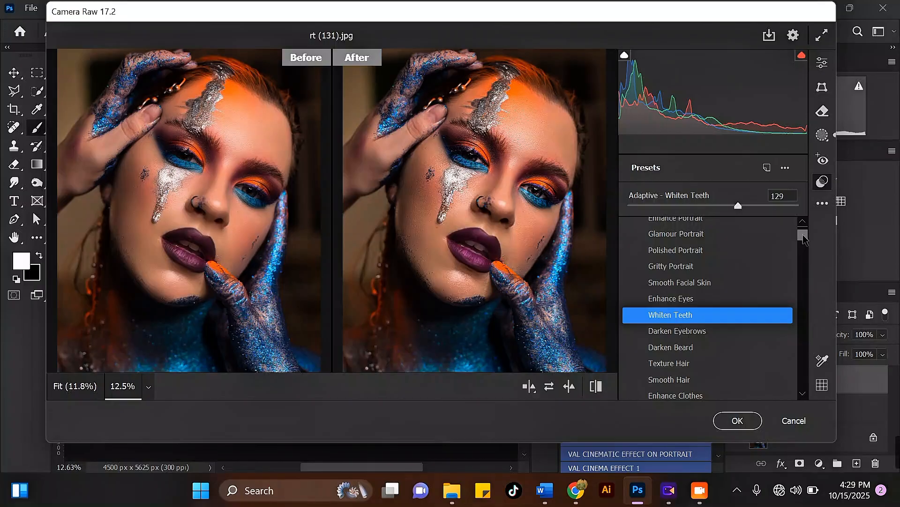
{"action": "left_click", "coordinate": [698, 334]}
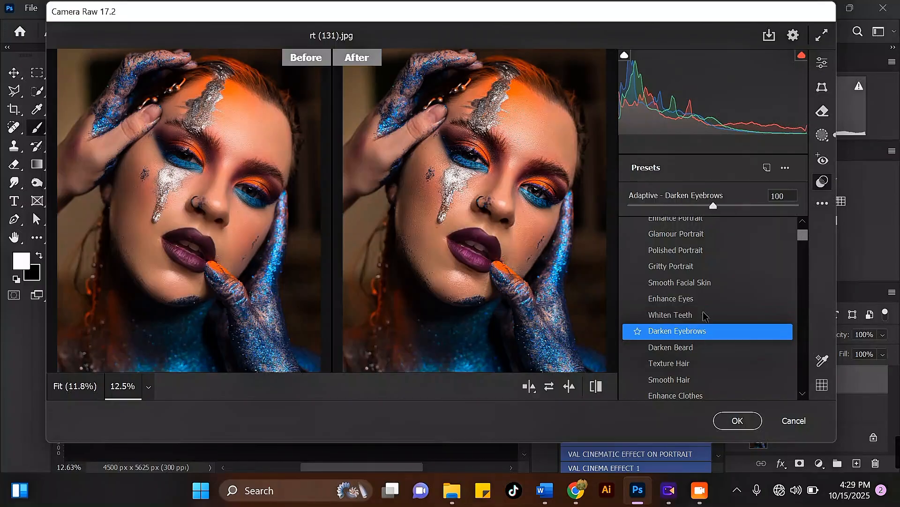
{"action": "left_click_drag", "start_coordinate": [714, 206], "coordinate": [722, 206]}
- Expand the Adaptive: Subject presets and apply the Light preset
{"action": "left_click_drag", "start_coordinate": [804, 238], "coordinate": [803, 249]}
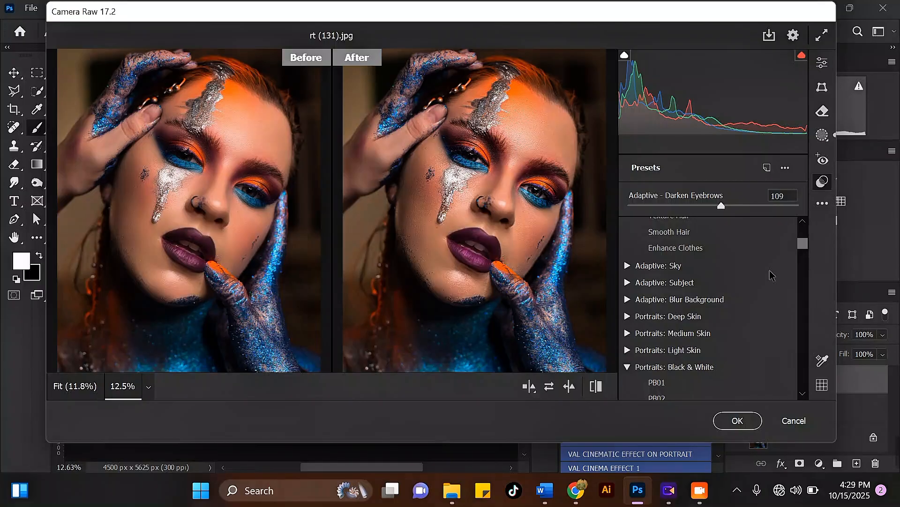
{"action": "left_click", "coordinate": [628, 283]}
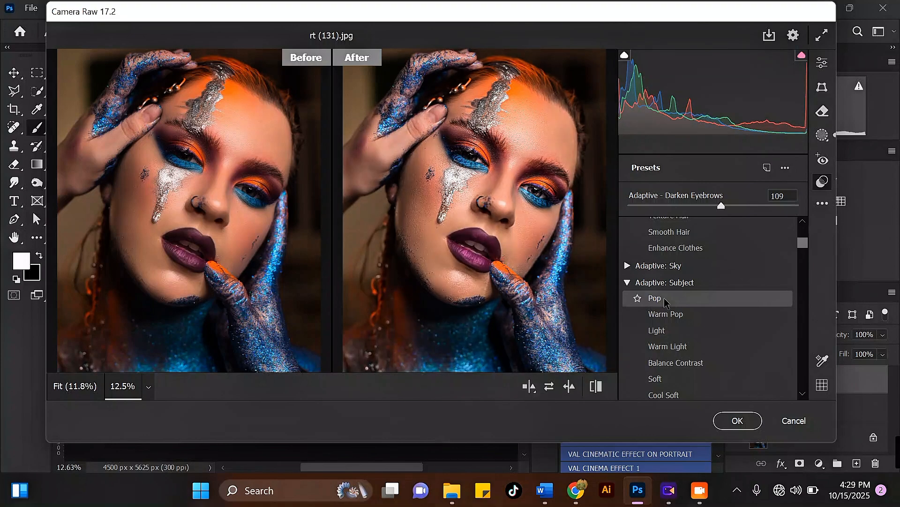
{"action": "left_click", "coordinate": [667, 334]}
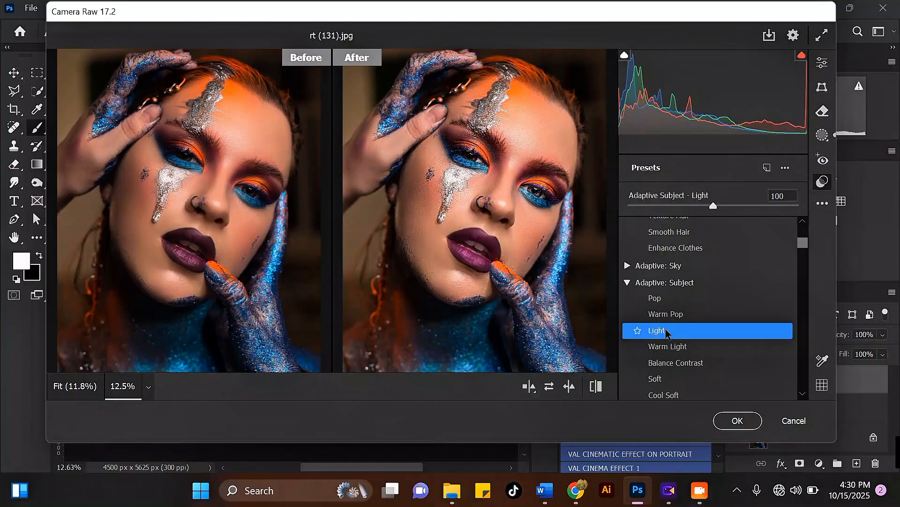
- Set Blacks to -29 in the Light adjustments of the Camera Raw edit settings
{"action": "left_click", "coordinate": [822, 64]}
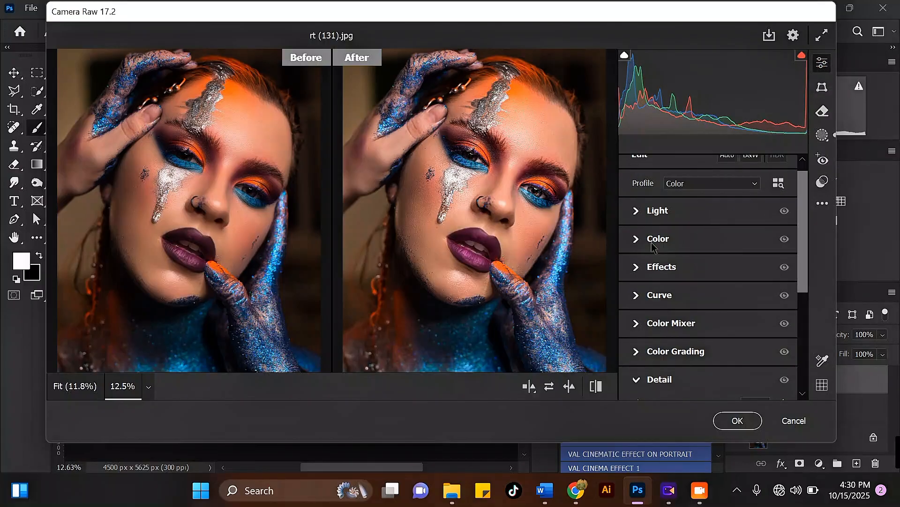
{"action": "left_click", "coordinate": [637, 211]}
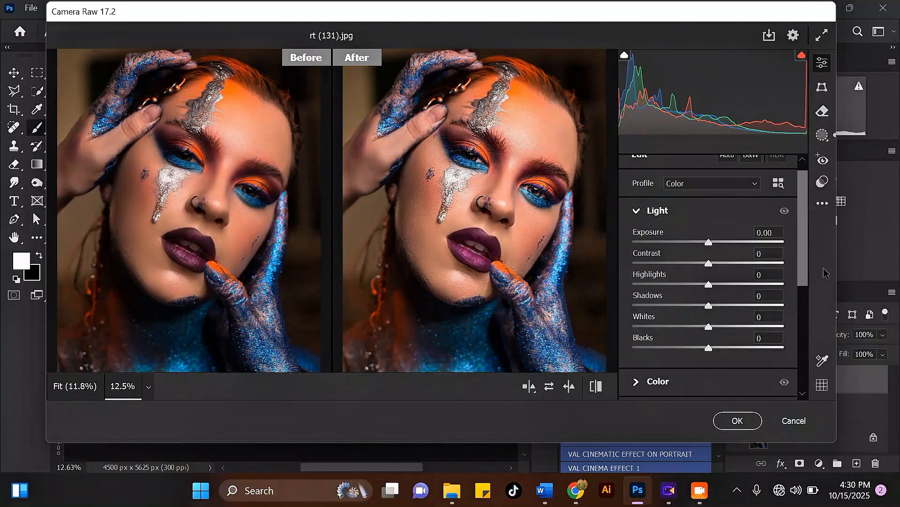
{"action": "scroll", "coordinate": [803, 268], "scroll_direction": "down", "scroll_amount": 1}
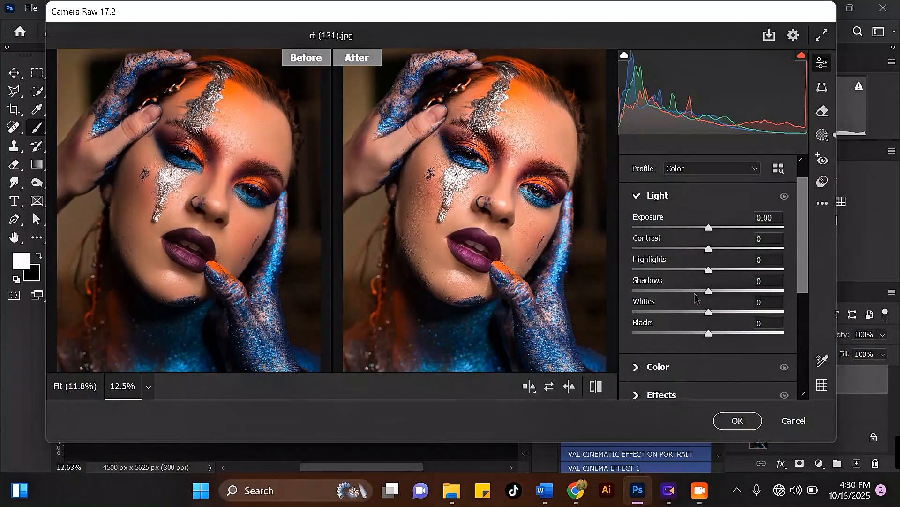
{"action": "left_click_drag", "start_coordinate": [709, 334], "coordinate": [686, 337]}
- Set Vibrance to +49 in the Color adjustments
{"action": "left_click_drag", "start_coordinate": [804, 271], "coordinate": [791, 321]}
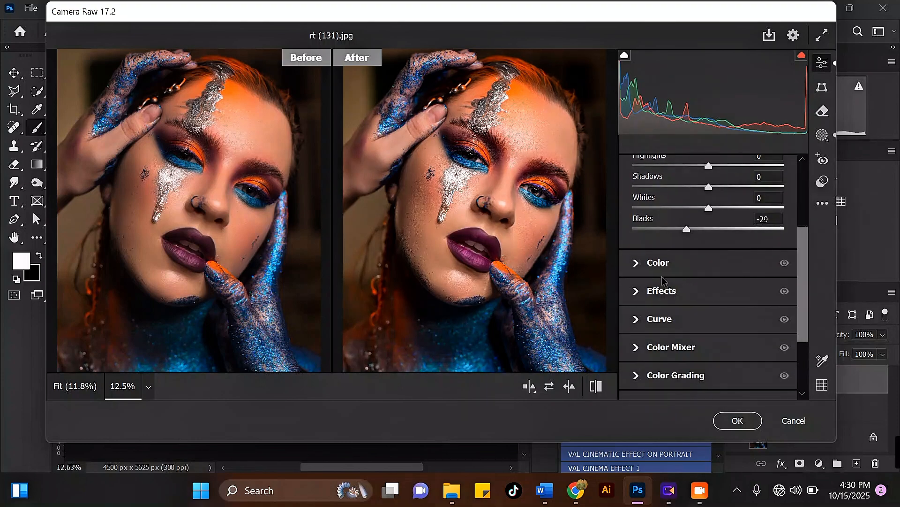
{"action": "left_click", "coordinate": [636, 263]}
{"action": "scroll", "coordinate": [704, 300], "scroll_direction": "up", "scroll_amount": 2}
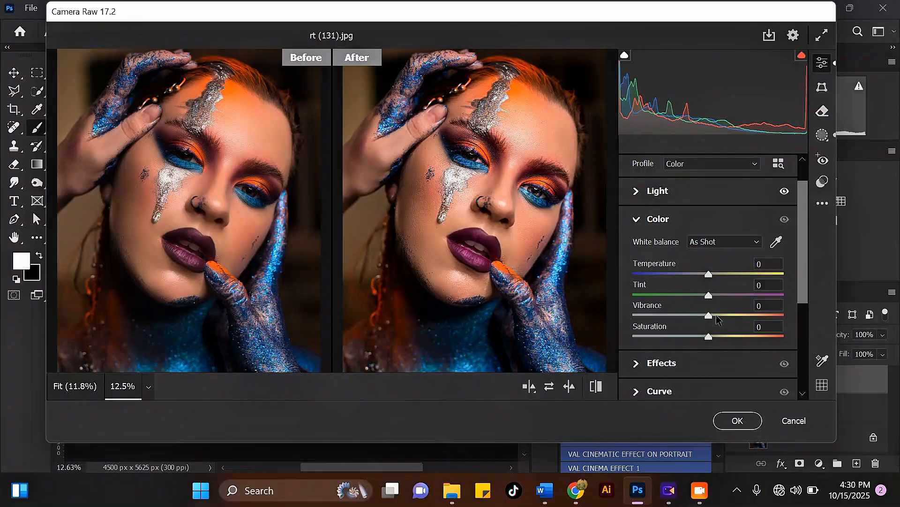
{"action": "left_click_drag", "start_coordinate": [709, 316], "coordinate": [745, 316]}
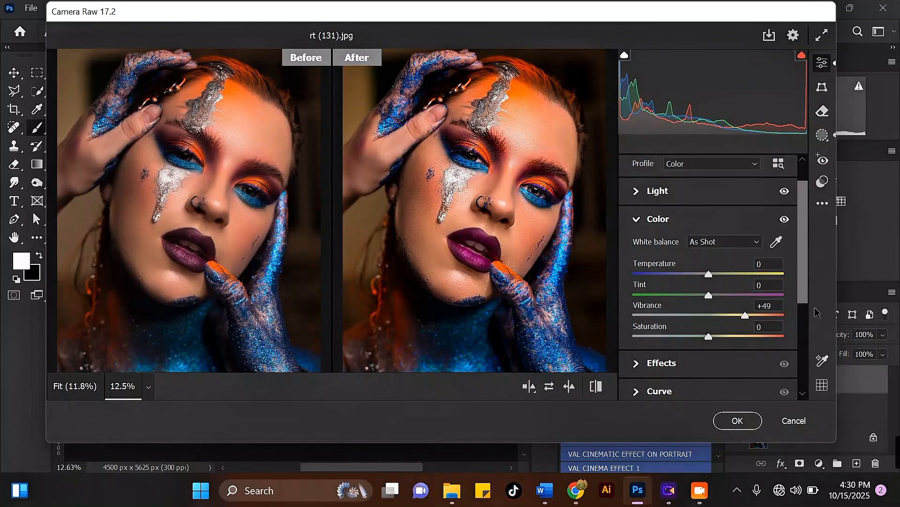
- Compare the before and after views around the eyes and forehead up close, and apply the Camera Raw filter
{"action": "left_click_drag", "start_coordinate": [804, 292], "coordinate": [804, 302]}
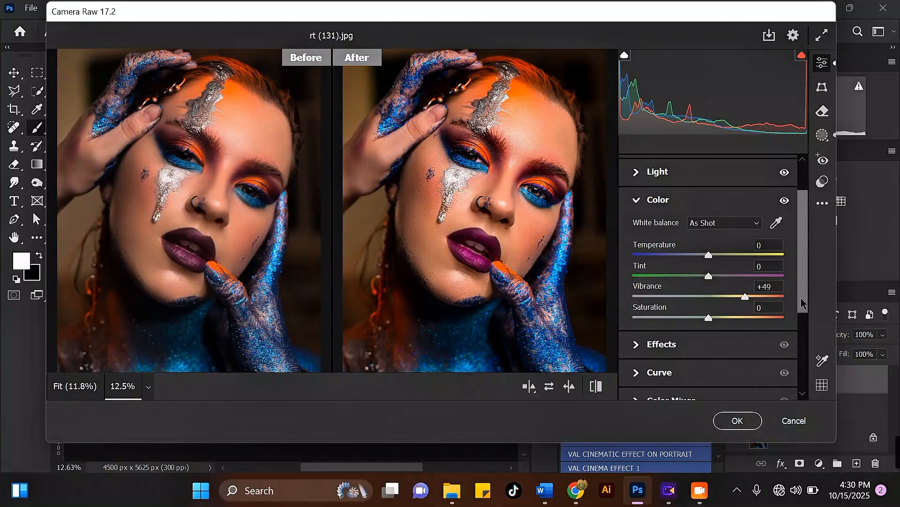
{"action": "key", "text": "ctrl+plus"}
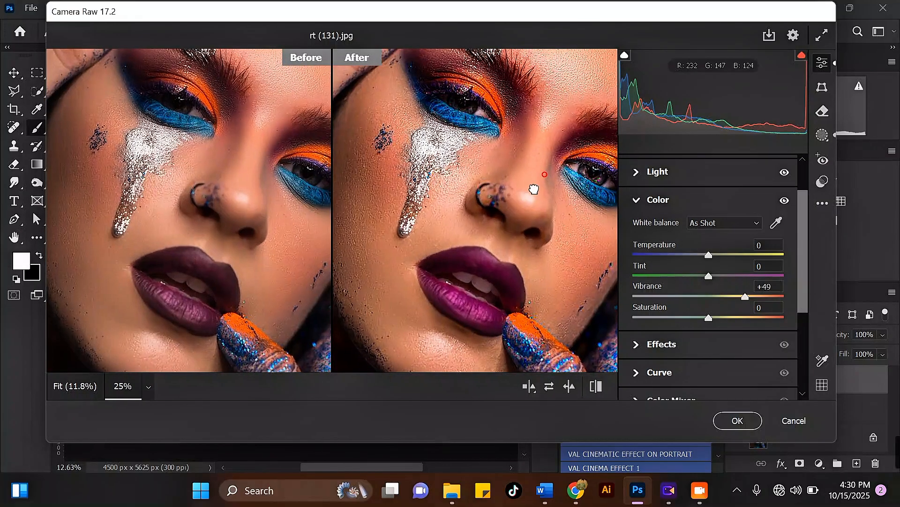
{"action": "left_click_drag", "start_coordinate": [532, 187], "coordinate": [529, 268]}
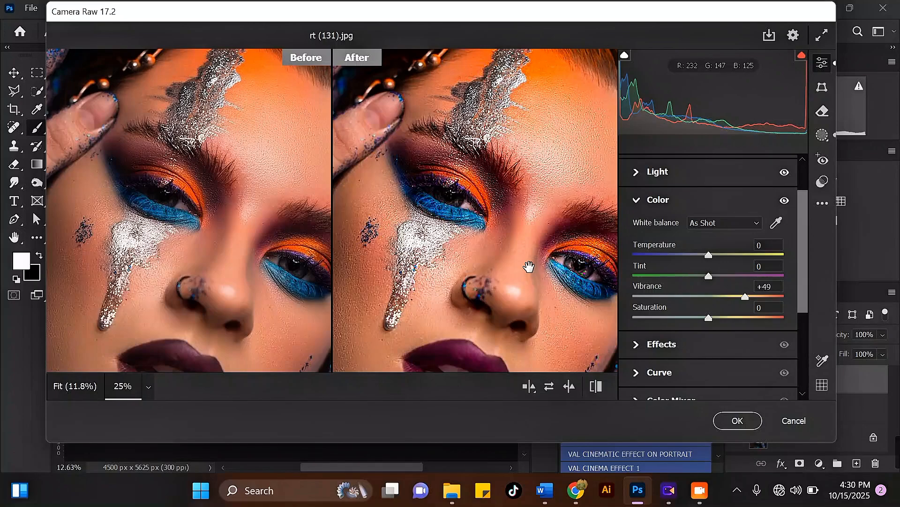
{"action": "key", "text": "ctrl+minus"}
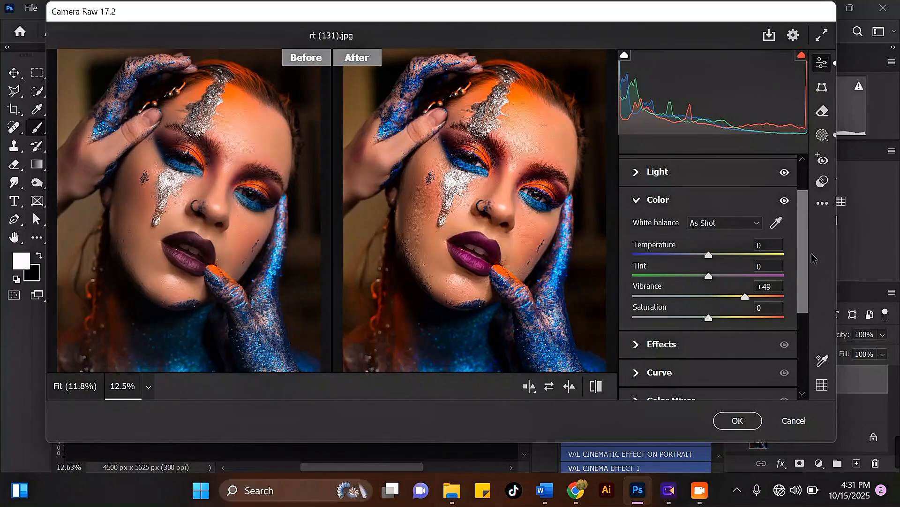
{"action": "left_click_drag", "start_coordinate": [804, 270], "coordinate": [794, 328]}
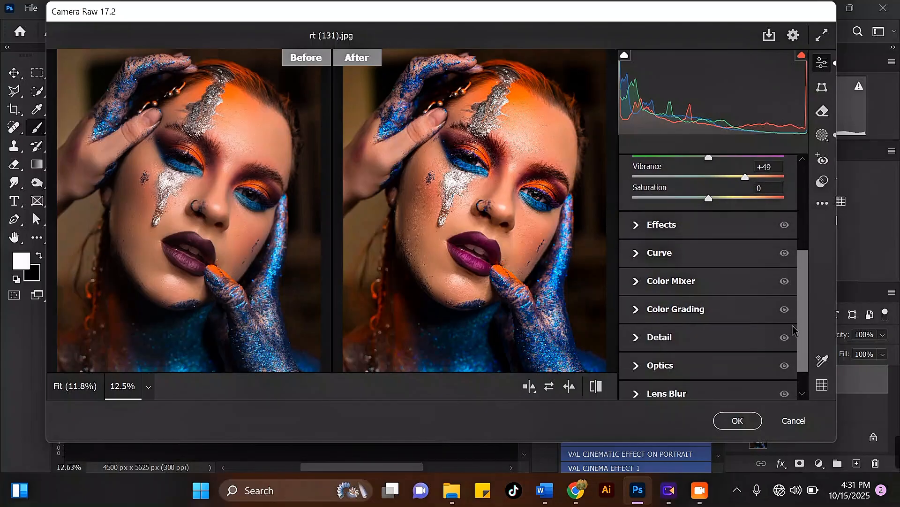
{"action": "left_click", "coordinate": [737, 421]}
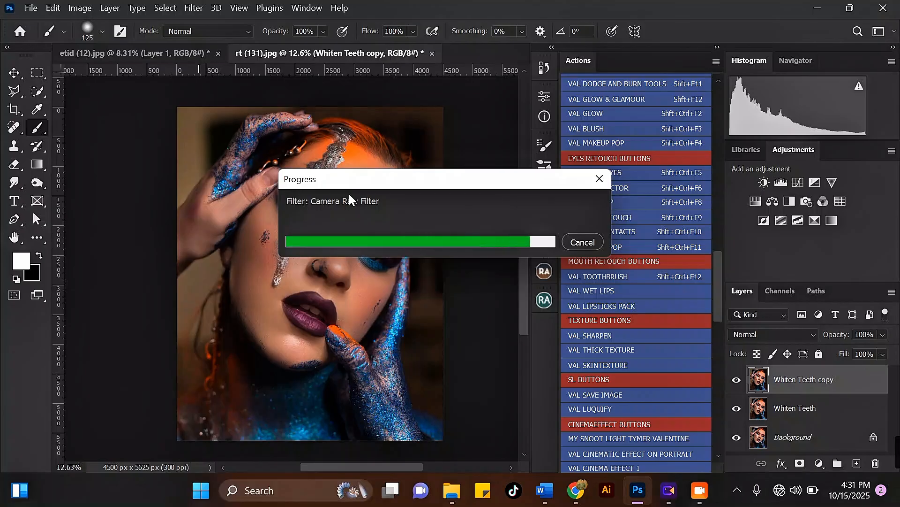
- Merge the Whiten Teeth copy and Whiten Teeth layers into one layer
{"action": "scroll", "coordinate": [192, 301], "scroll_direction": "up", "scroll_amount": 2}
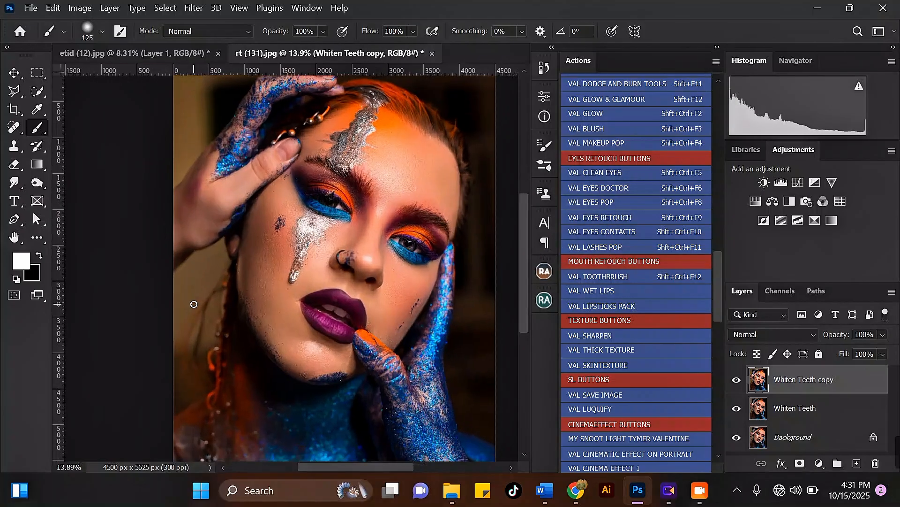
{"action": "left_click", "coordinate": [821, 409], "text": "shift"}
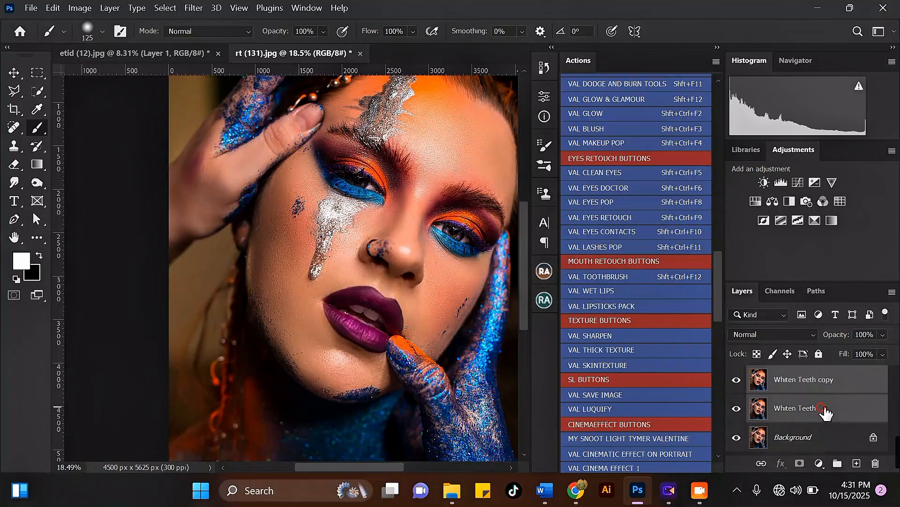
{"action": "key", "text": "ctrl+e"}
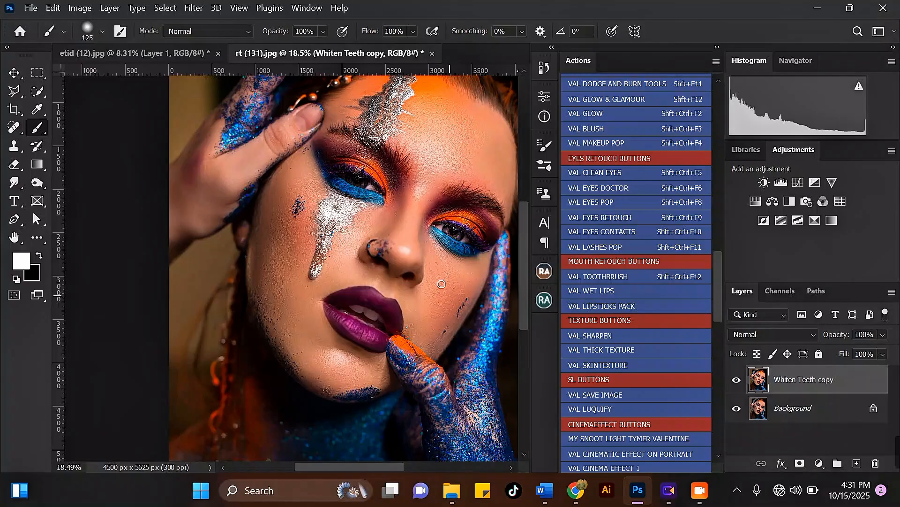
- Compare the merged portrait with the original by toggling the Whiten Teeth copy layer's visibility, switching to the Move tool
{"action": "scroll", "coordinate": [345, 268], "scroll_direction": "down", "scroll_amount": 1}
{"action": "left_click", "coordinate": [737, 379]}
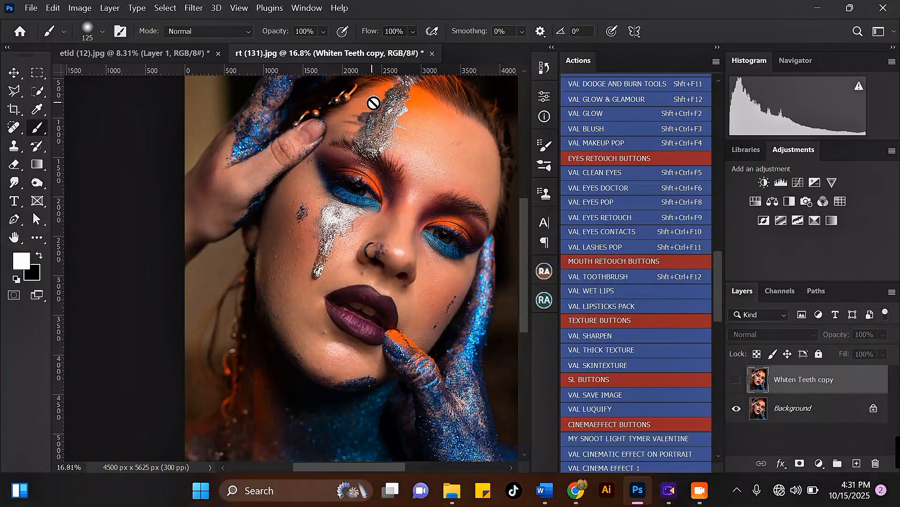
{"action": "left_click", "coordinate": [17, 75]}
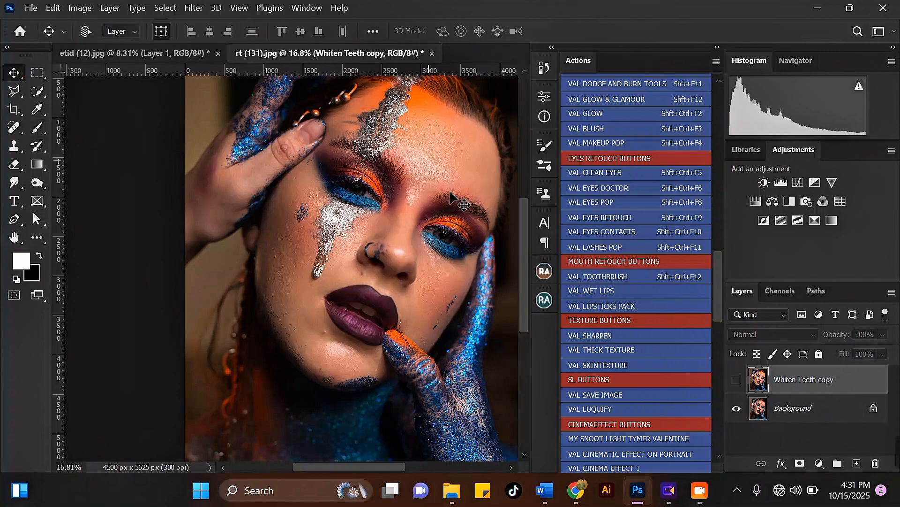
{"action": "left_click", "coordinate": [738, 381]}
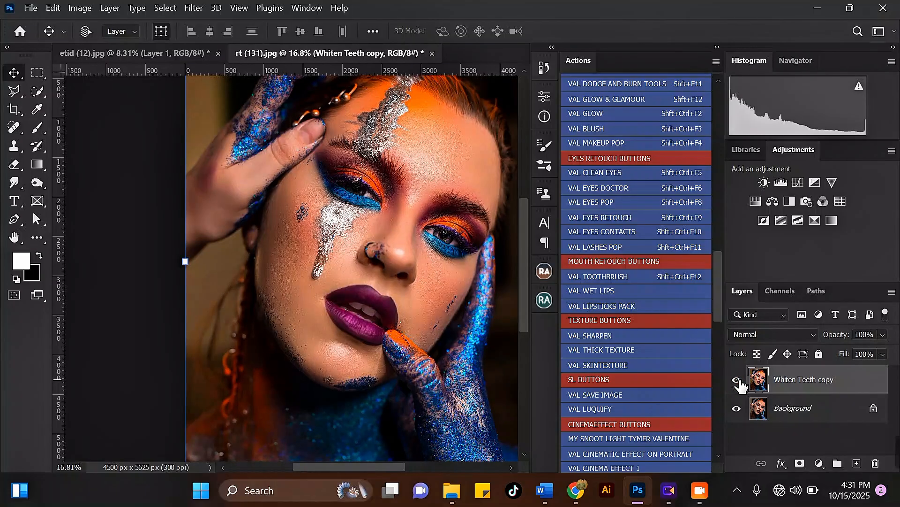
{"action": "left_click", "coordinate": [740, 381]}
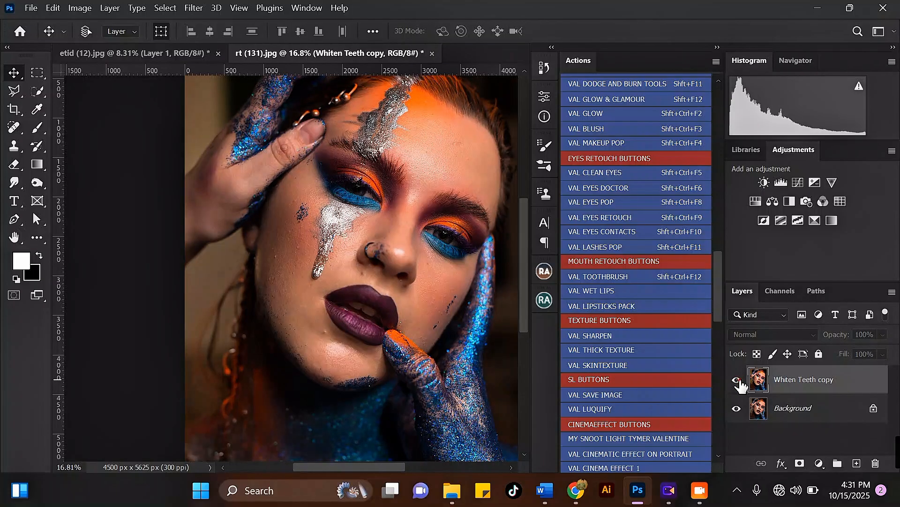
{"action": "left_click", "coordinate": [739, 382]}
- Examine the retouched eyes, forehead and skin up close, and compare them again with the Background layer
{"action": "scroll", "coordinate": [427, 125], "scroll_direction": "up", "scroll_amount": 4}
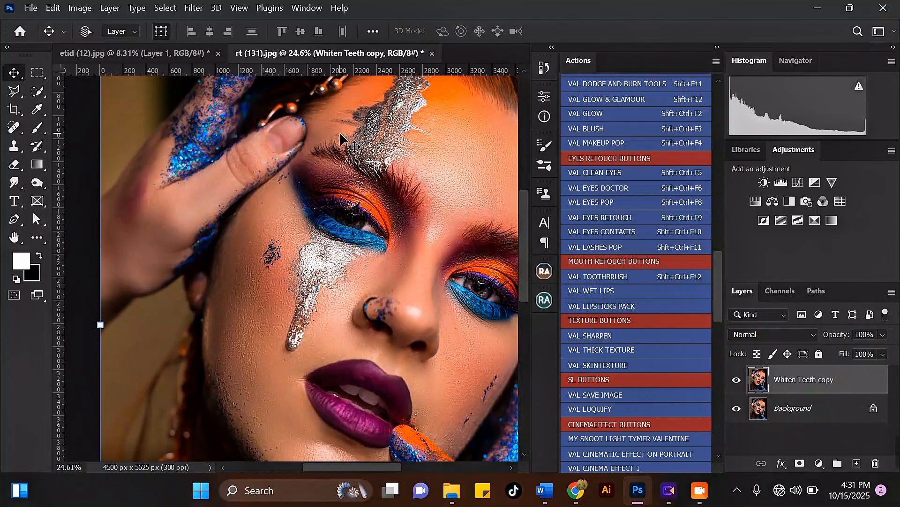
{"action": "scroll", "coordinate": [347, 141], "scroll_direction": "down", "scroll_amount": 1}
{"action": "scroll", "coordinate": [329, 221], "scroll_direction": "down", "scroll_amount": 2}
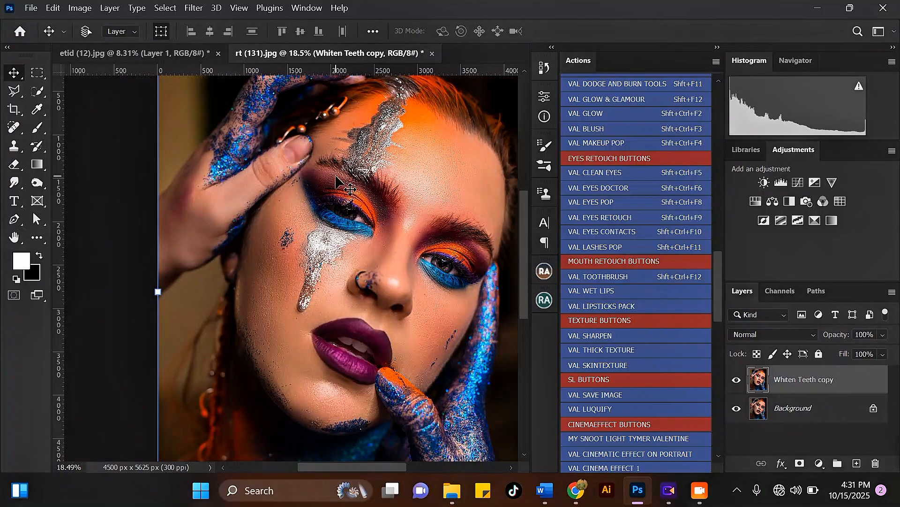
{"action": "scroll", "coordinate": [406, 140], "scroll_direction": "up", "scroll_amount": 3}
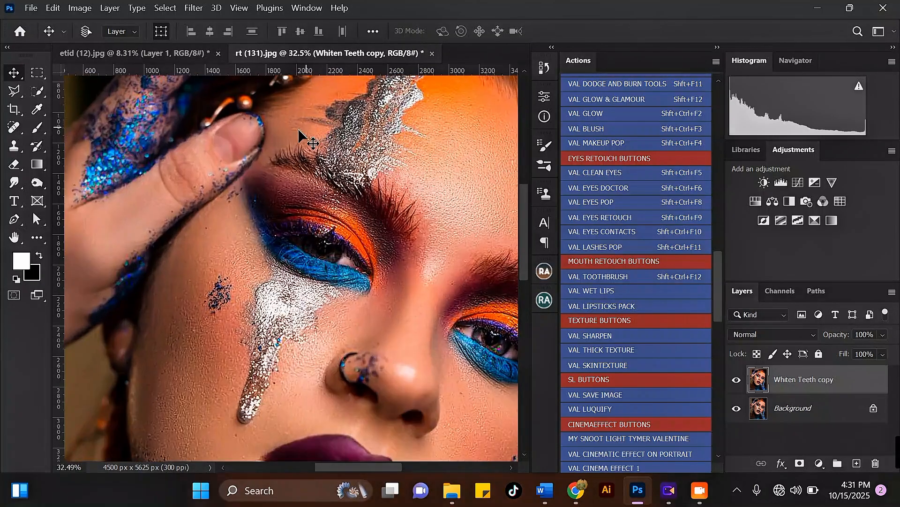
{"action": "scroll", "coordinate": [300, 134], "scroll_direction": "down", "scroll_amount": 2}
{"action": "scroll", "coordinate": [341, 216], "scroll_direction": "up", "scroll_amount": 1}
{"action": "scroll", "coordinate": [341, 217], "scroll_direction": "down", "scroll_amount": 2}
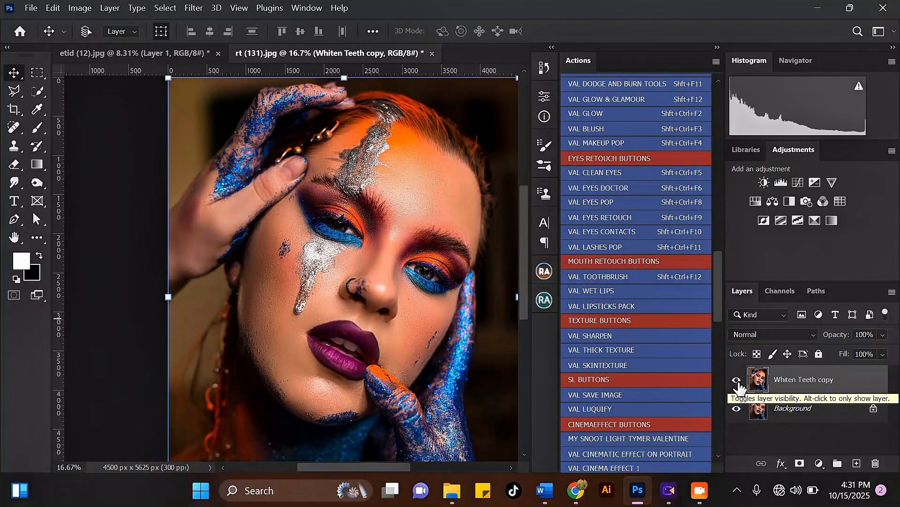
{"action": "left_click", "coordinate": [738, 384]}
{"action": "left_click", "coordinate": [738, 384]}
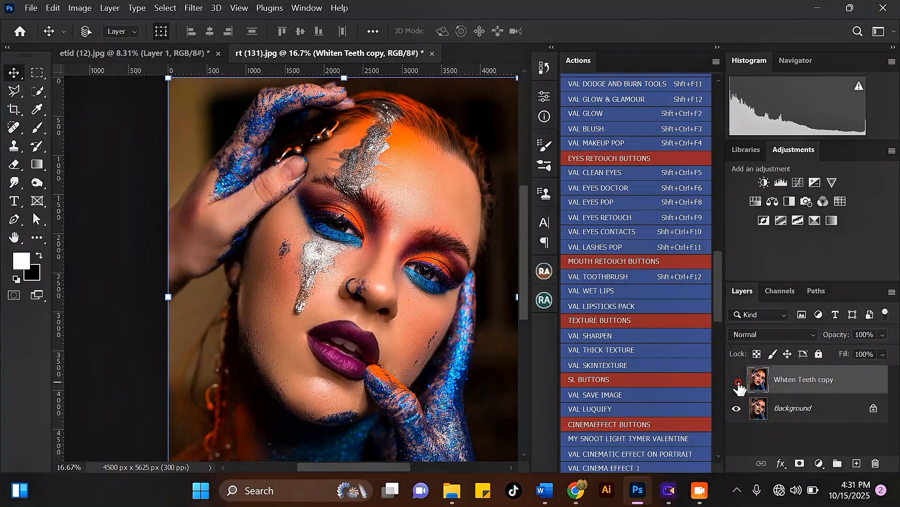
{"action": "left_click", "coordinate": [738, 383]}
{"action": "scroll", "coordinate": [281, 193], "scroll_direction": "down", "scroll_amount": 1}
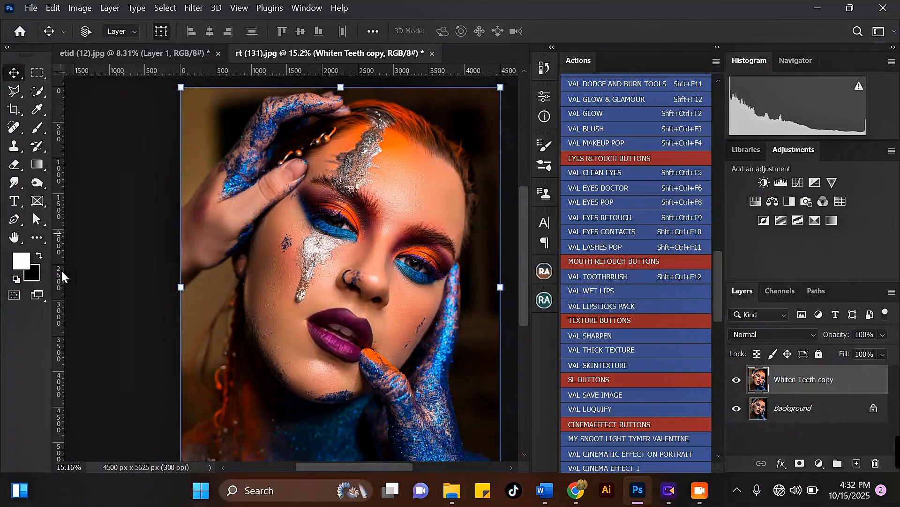
{"action": "scroll", "coordinate": [401, 190], "scroll_direction": "up", "scroll_amount": 2}
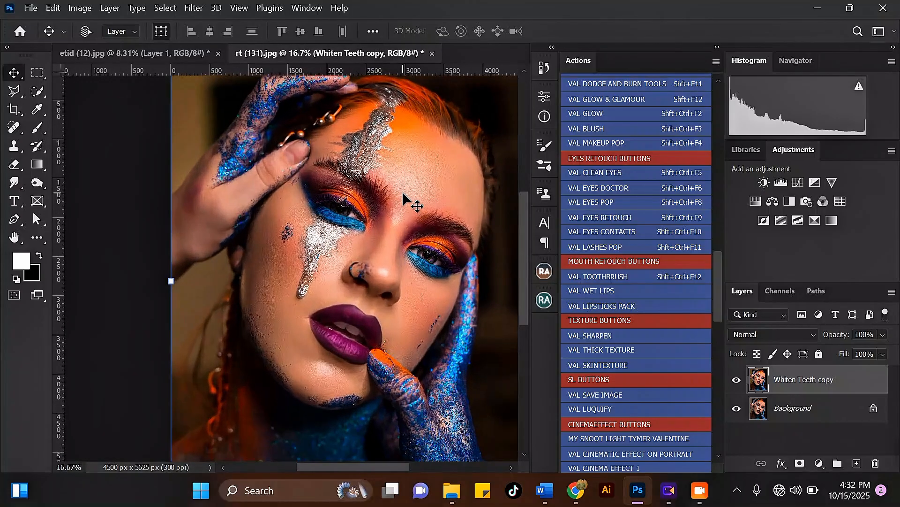
{"action": "scroll", "coordinate": [400, 207], "scroll_direction": "up", "scroll_amount": 1}
{"action": "scroll", "coordinate": [398, 208], "scroll_direction": "down", "scroll_amount": 1}
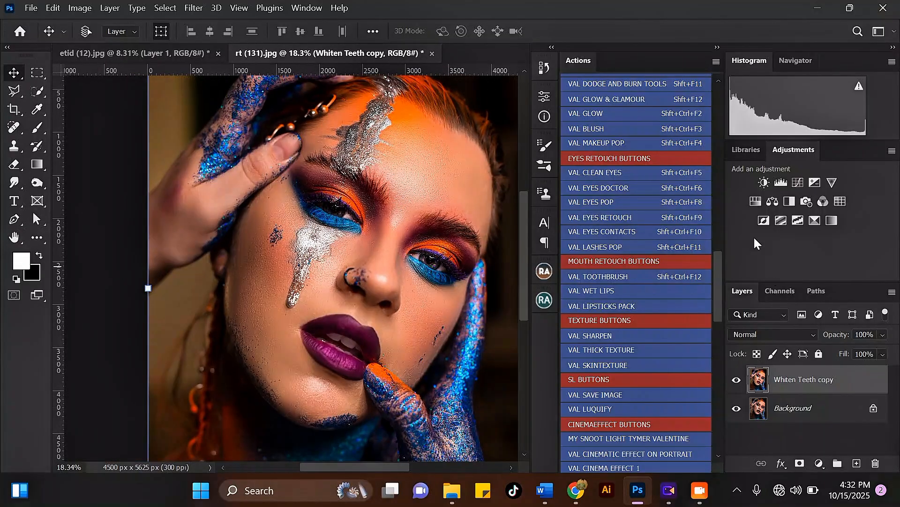
{"action": "mouse_move", "coordinate": [715, 283]}
{"action": "left_mouse_down"}
{"action": "mouse_move", "coordinate": [712, 405]}
{"action": "mouse_move", "coordinate": [719, 176]}
{"action": "mouse_move", "coordinate": [712, 285]}
{"action": "left_mouse_up"}
{"action": "scroll", "coordinate": [281, 221], "scroll_direction": "down", "scroll_amount": 2}
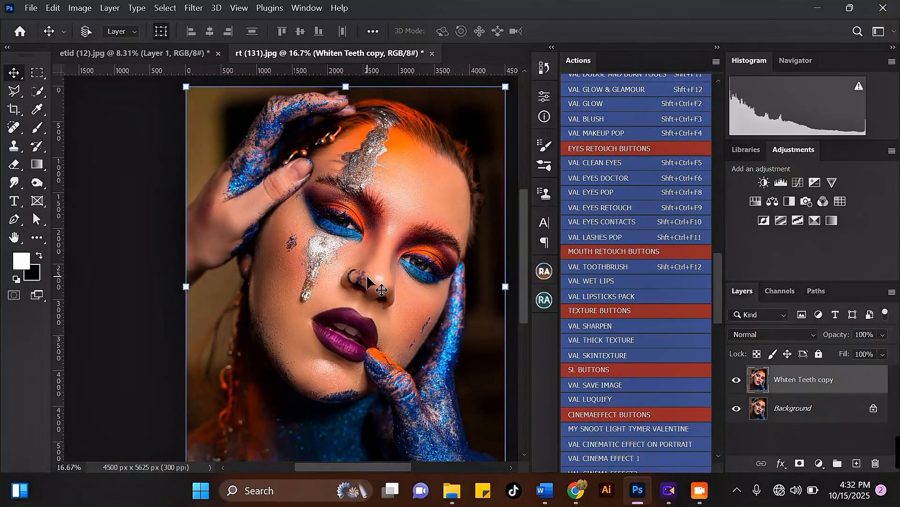